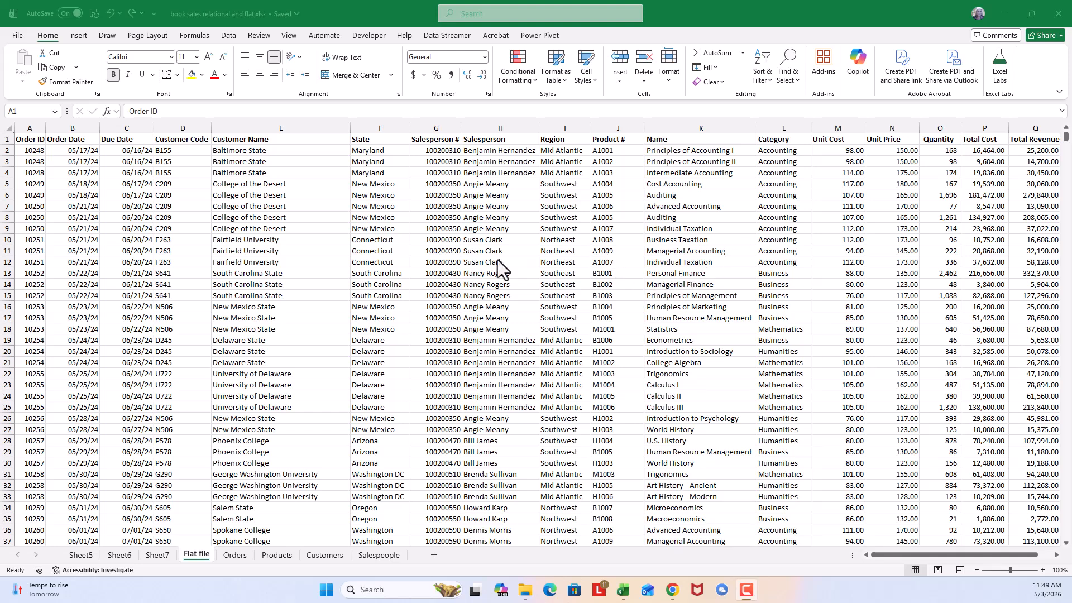
- Insert a PivotTable based on the Flat file data range, placed on a new worksheet
click(471, 243)
click(495, 242)
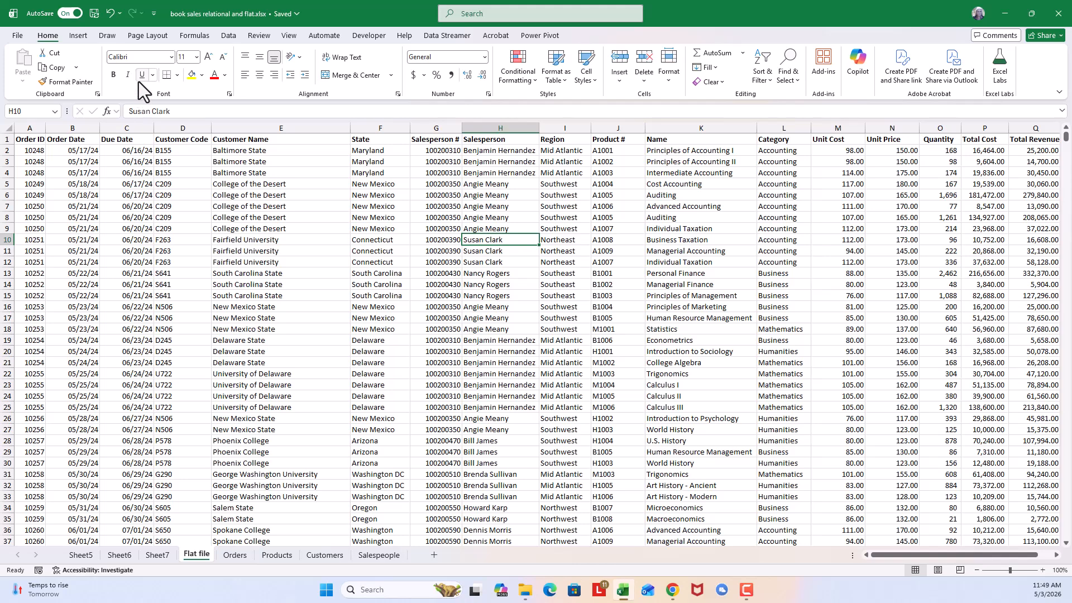
click(80, 37)
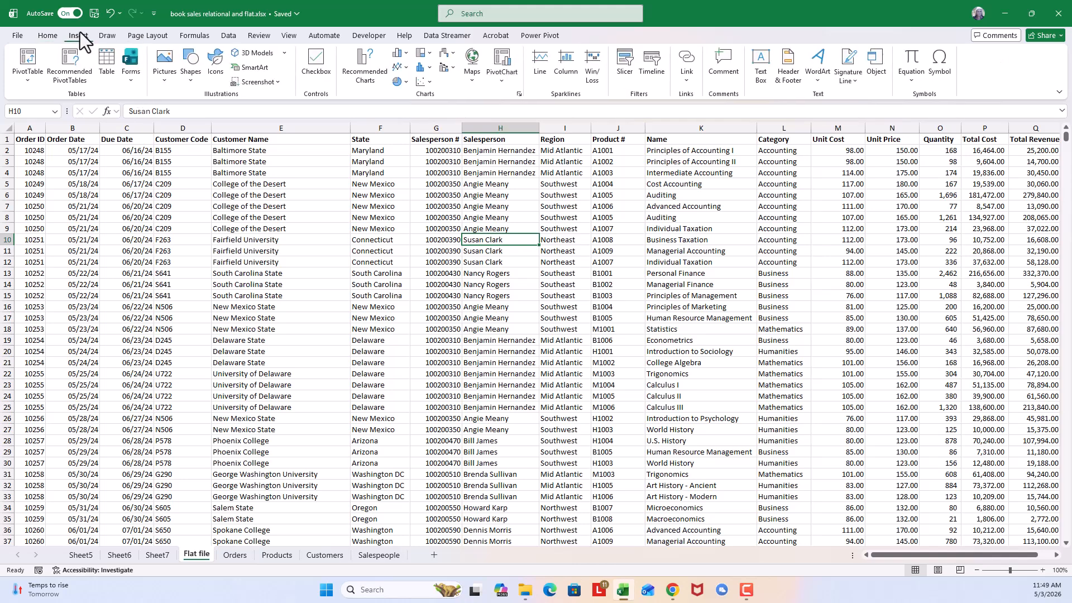
click(31, 56)
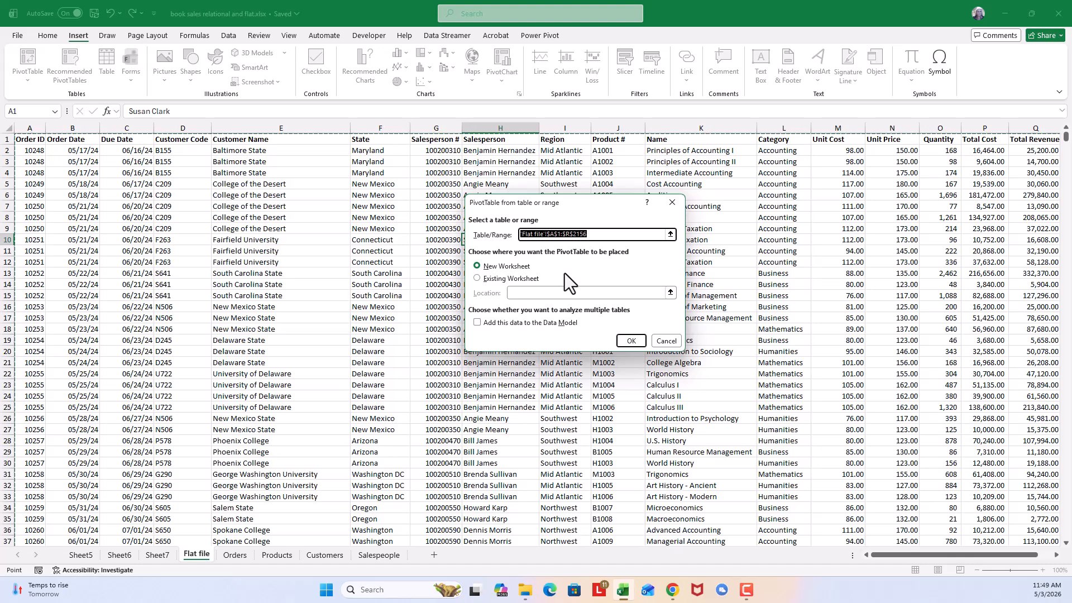
click(639, 340)
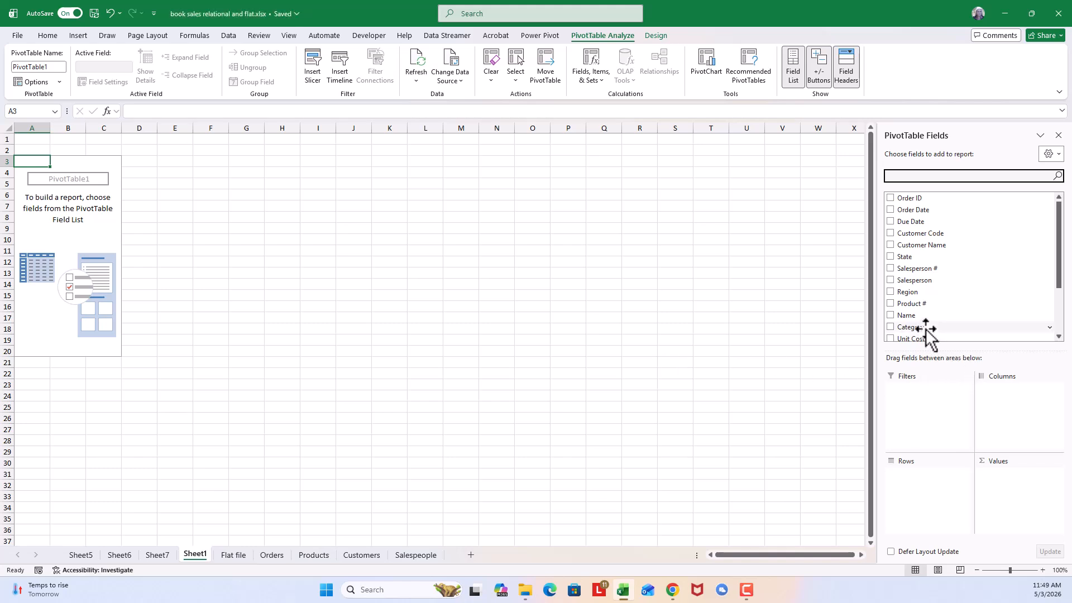
- Lay out the PivotTable with Category as rows, Region as columns, and sums of Total Revenue and Profit as values
drag(925, 329, 924, 487)
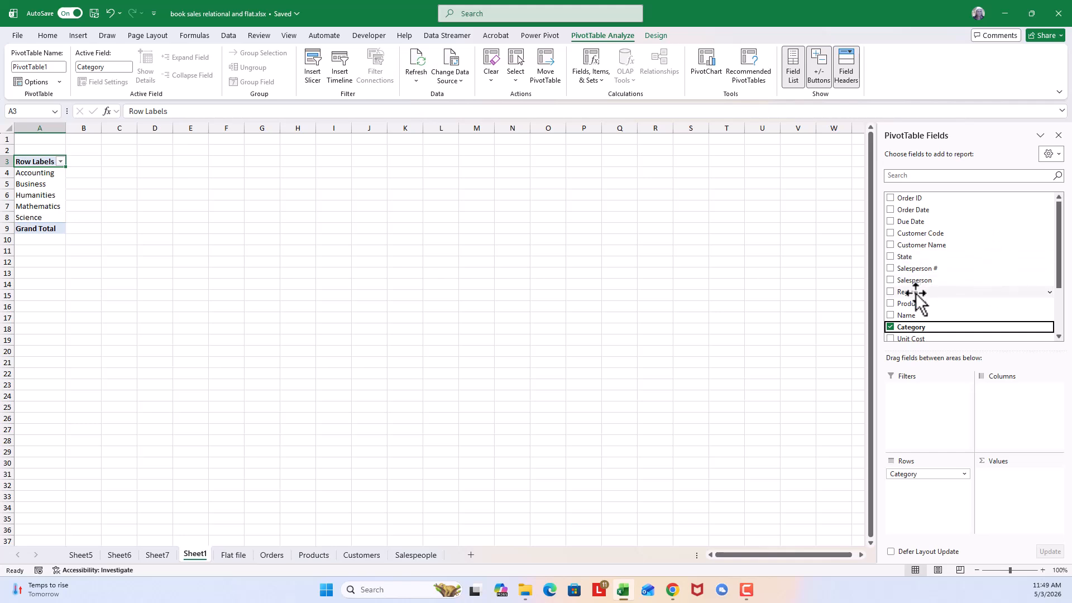
drag(916, 293, 1038, 417)
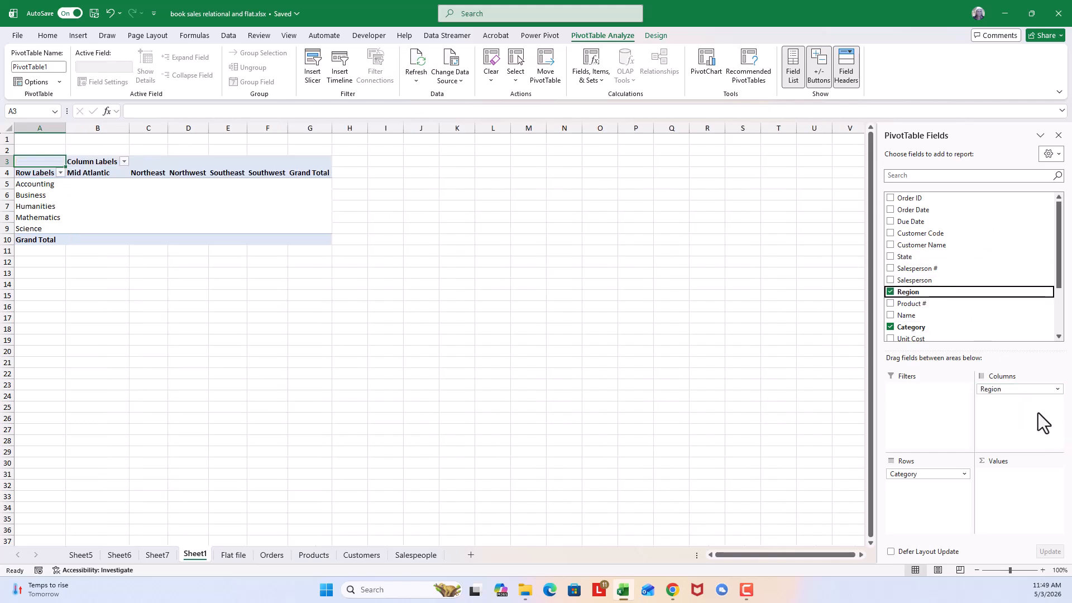
drag(1062, 286, 1055, 330)
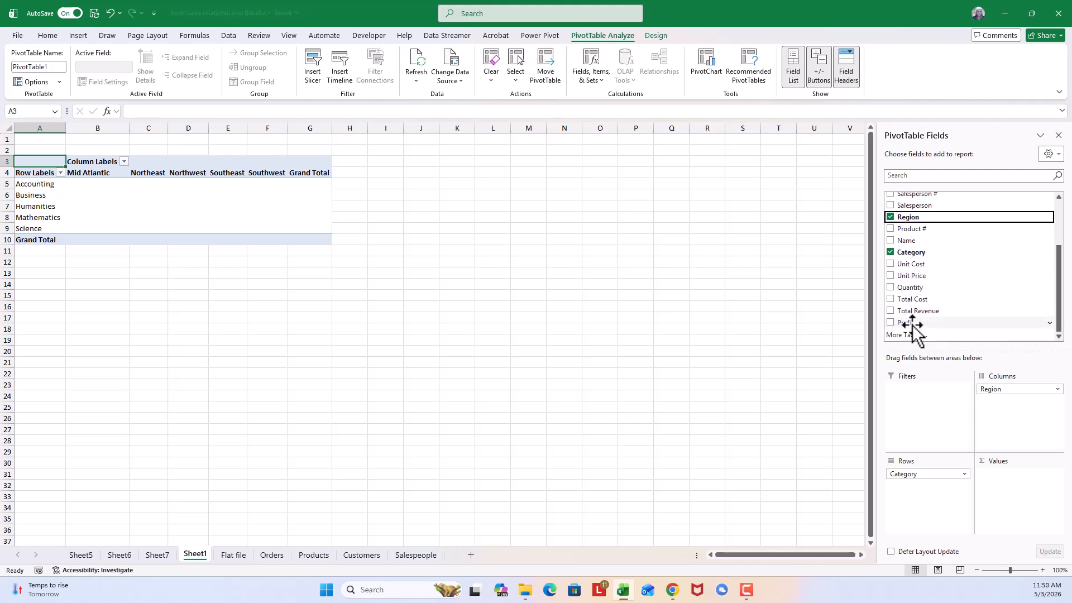
drag(917, 323, 1016, 490)
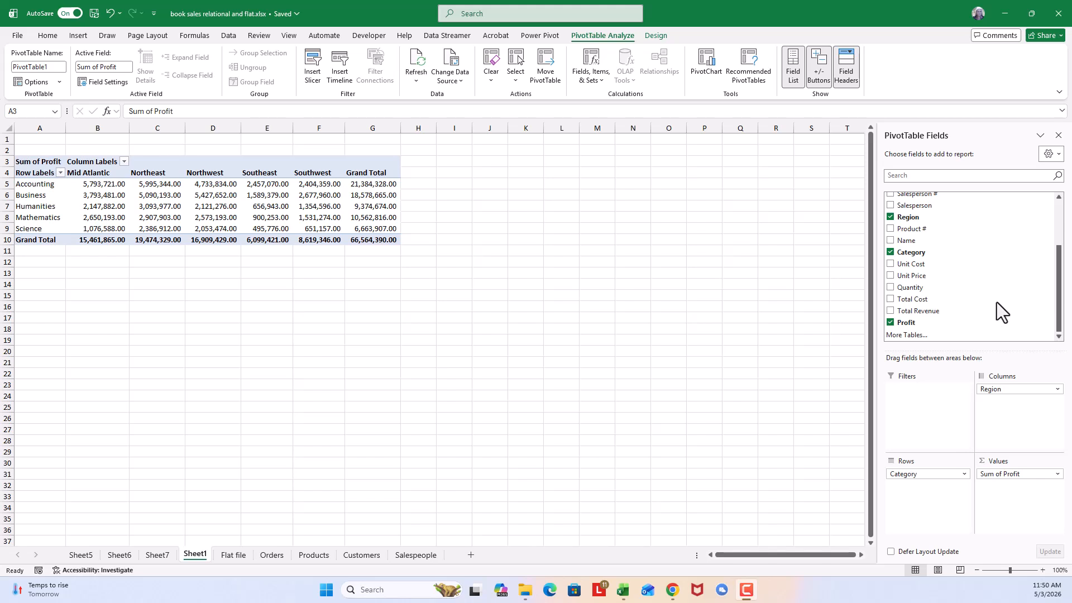
click(929, 311)
drag(930, 310, 1013, 478)
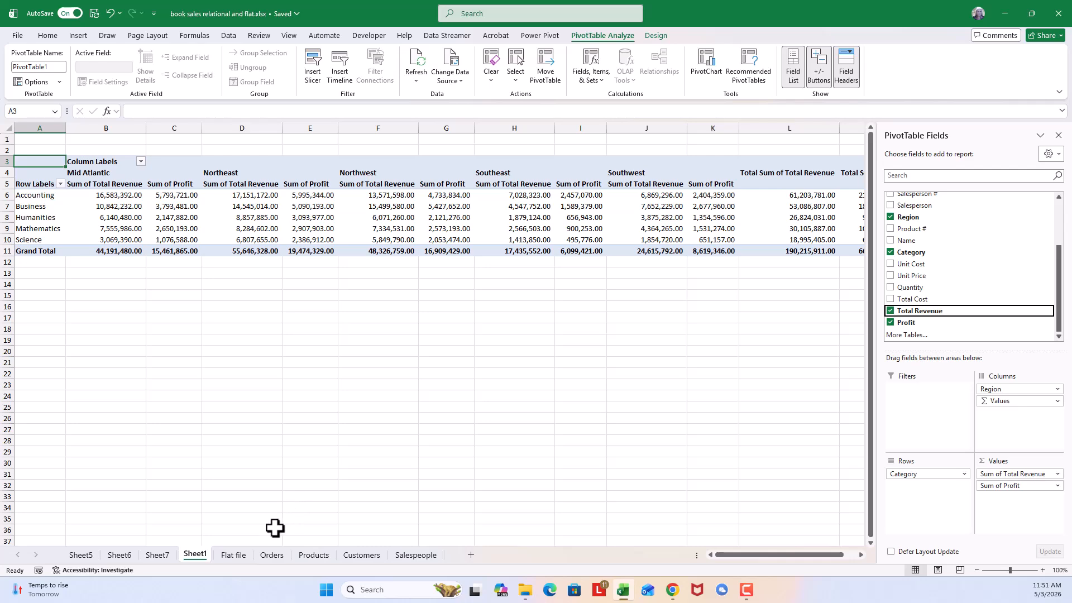
- Start a PIVOTBY formula in cell U1 of the Flat file sheet, beside the source data
click(234, 554)
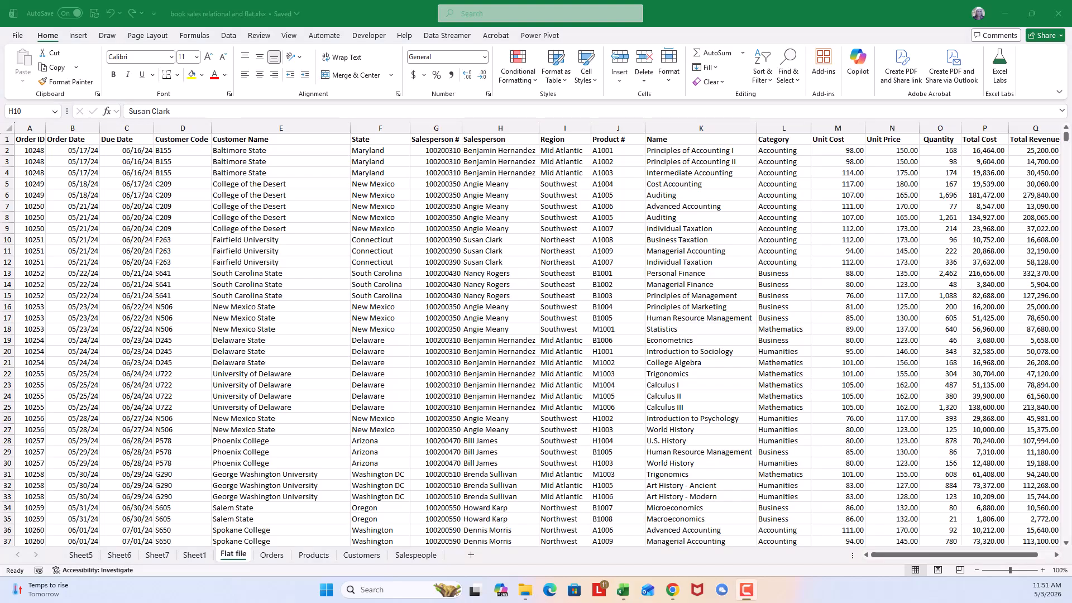
click(1055, 554)
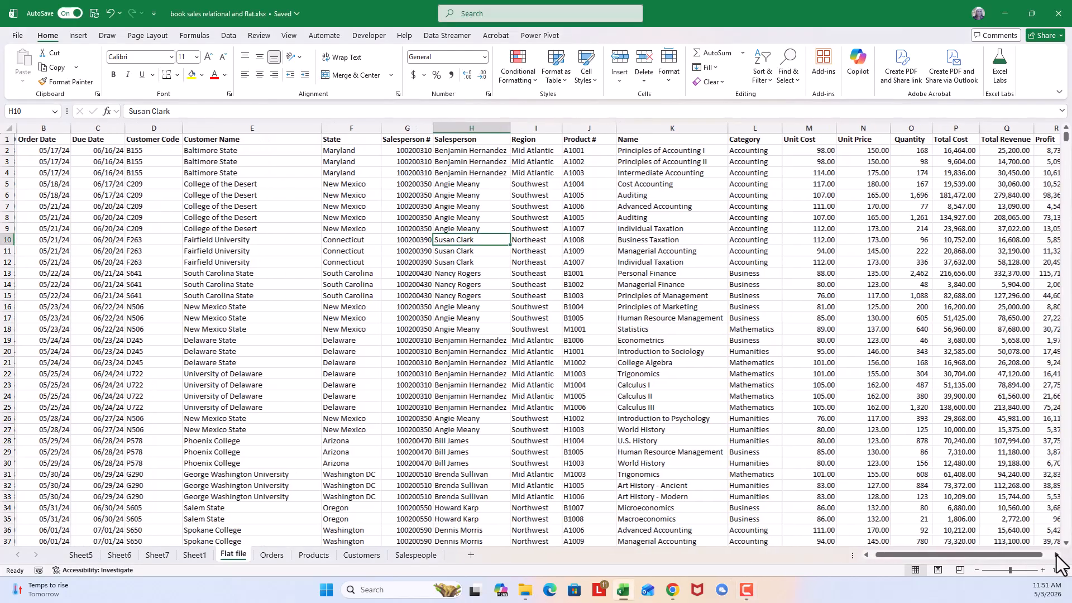
click(1056, 554)
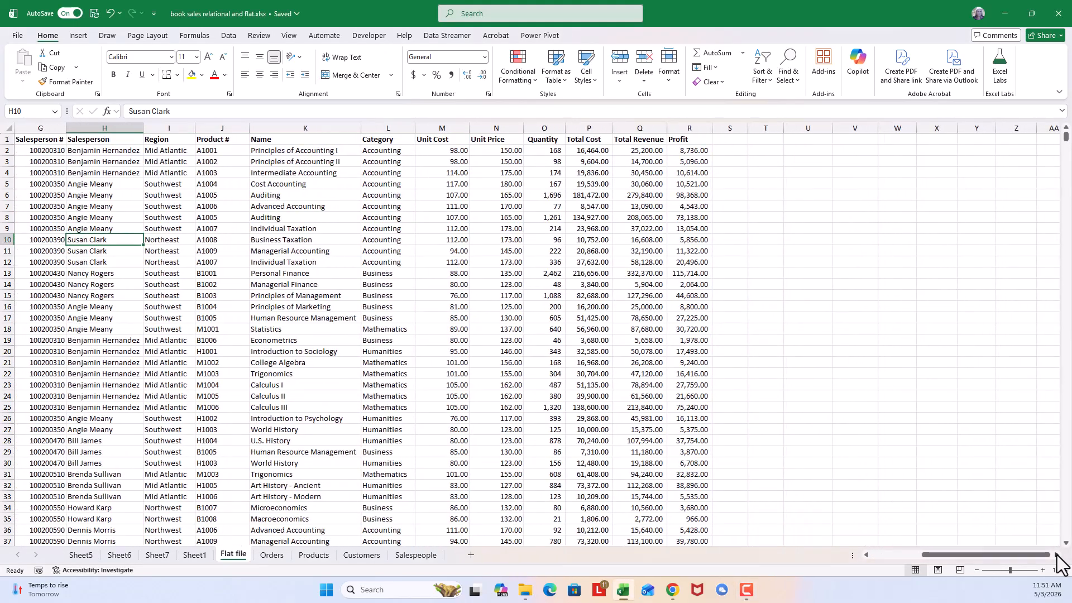
click(1056, 555)
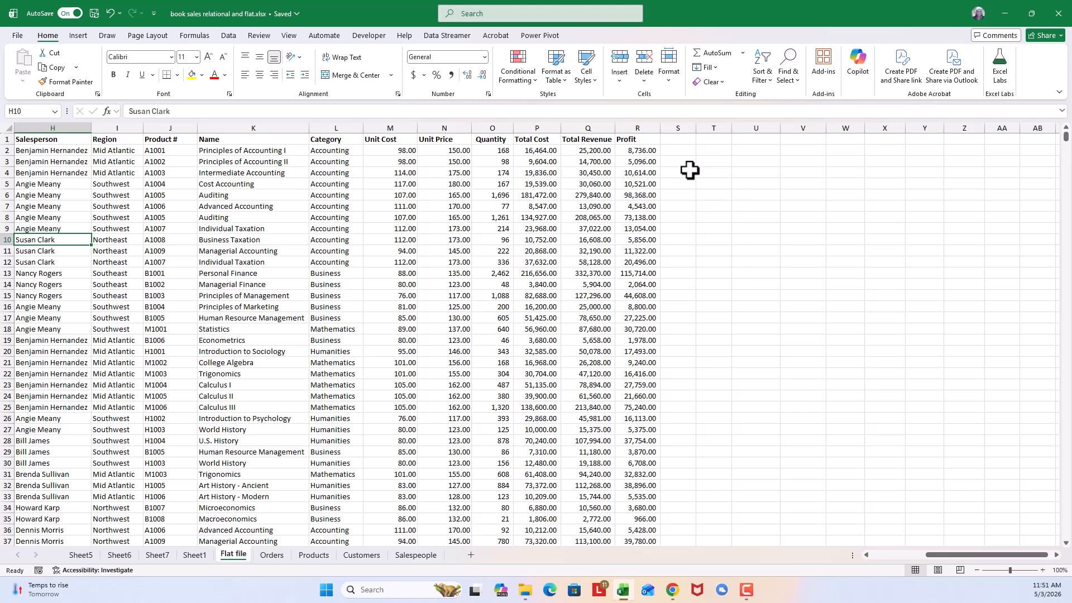
click(755, 136)
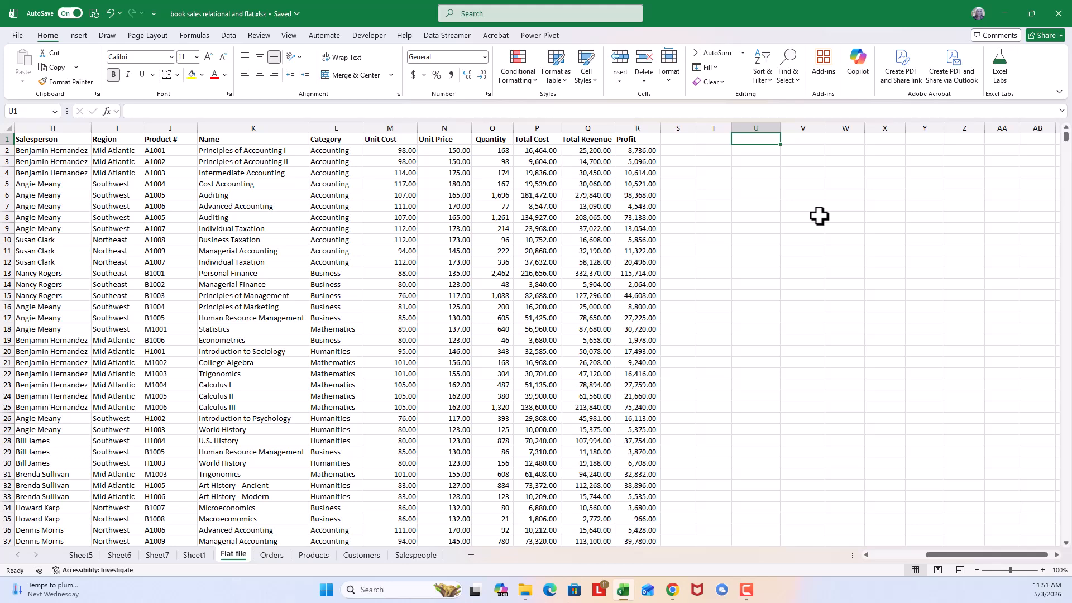
text(=p)
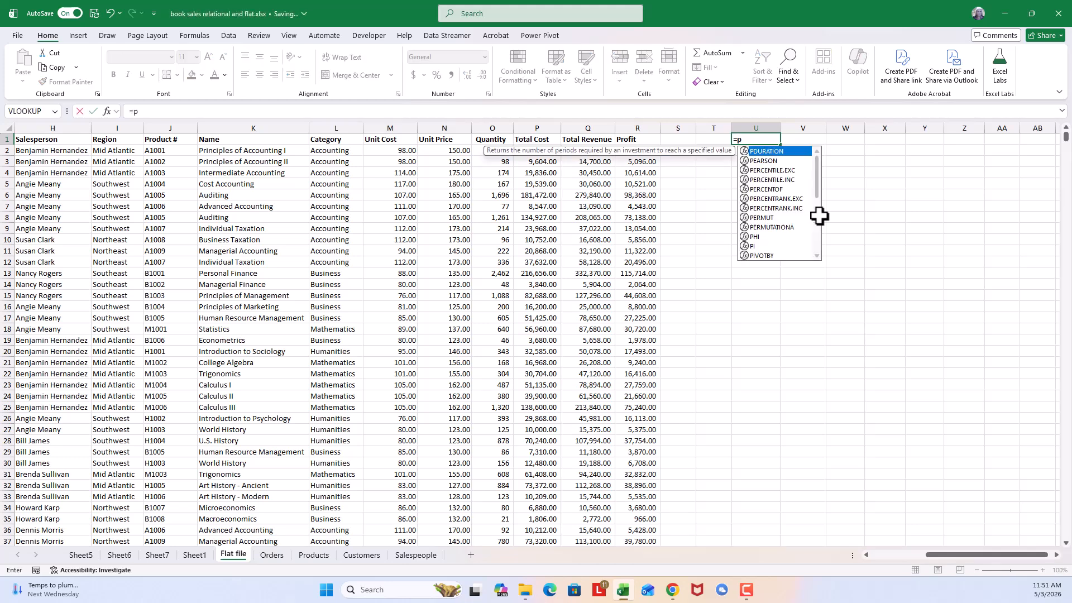
text(ivot)
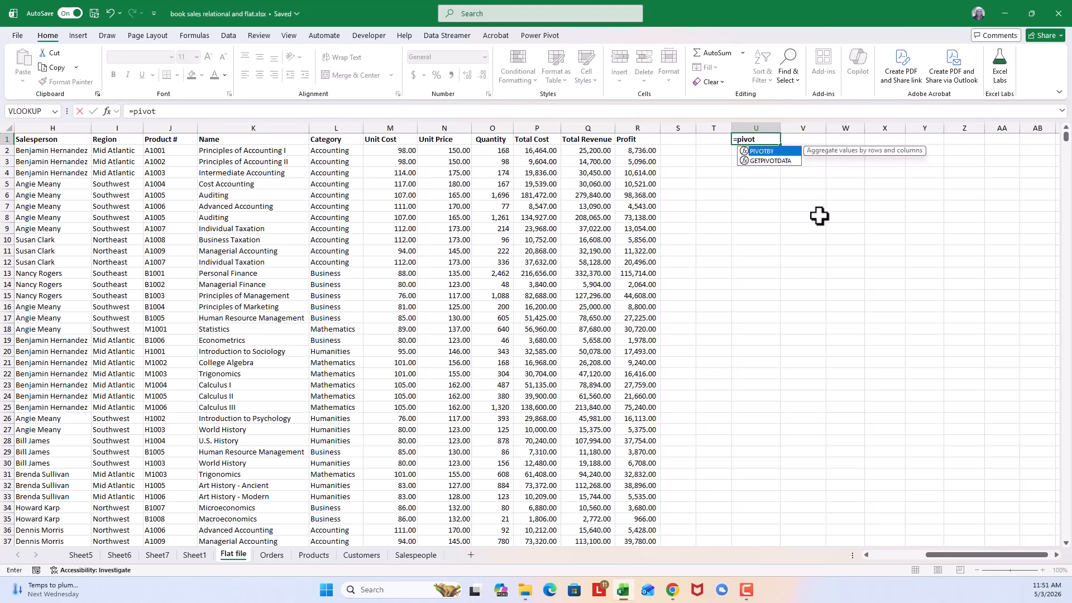
double_click(776, 152)
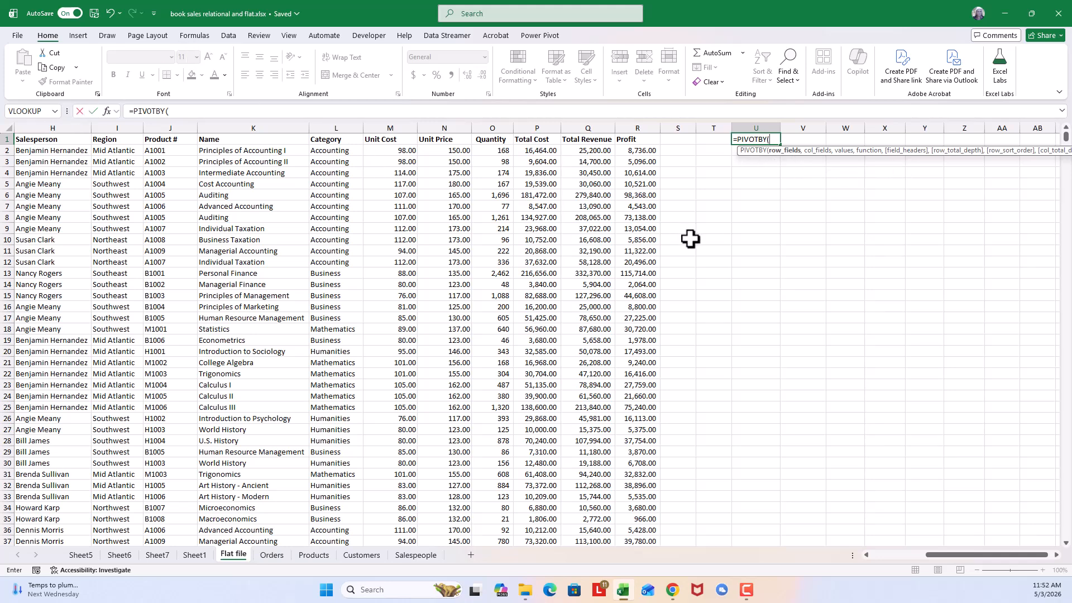
- Set the formula's row fields argument to the full Category column including its header, L1:L2156
drag(1005, 560, 1003, 556)
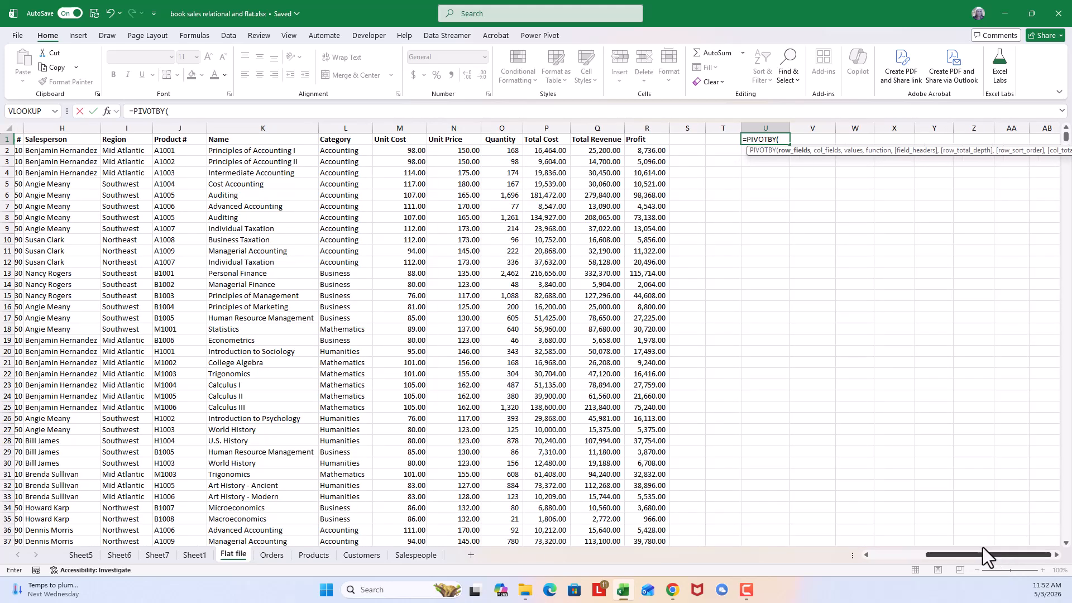
click(346, 139)
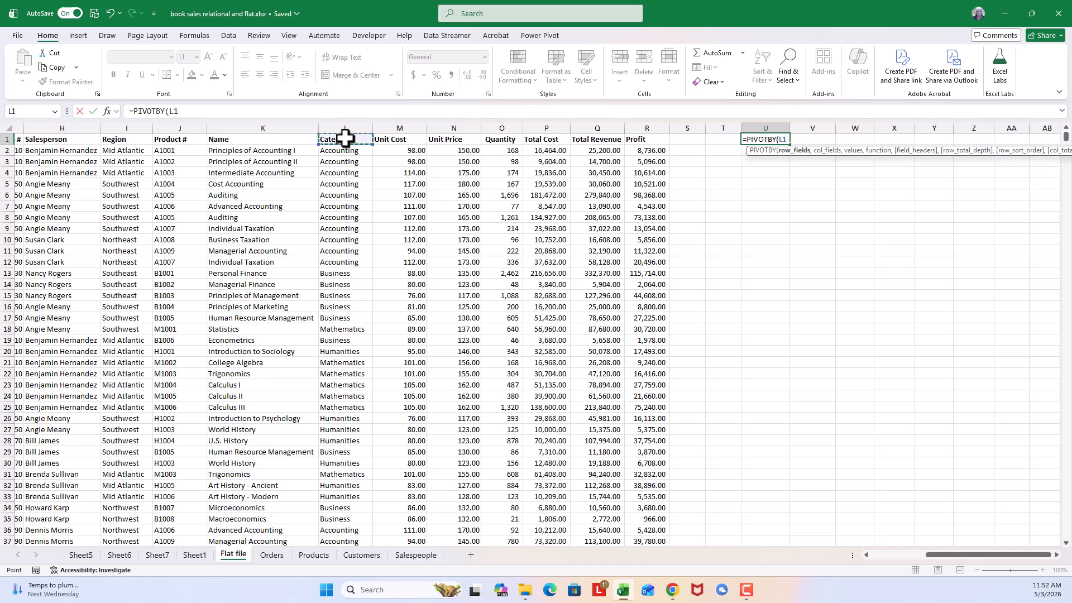
key(ctrl+shift+Down)
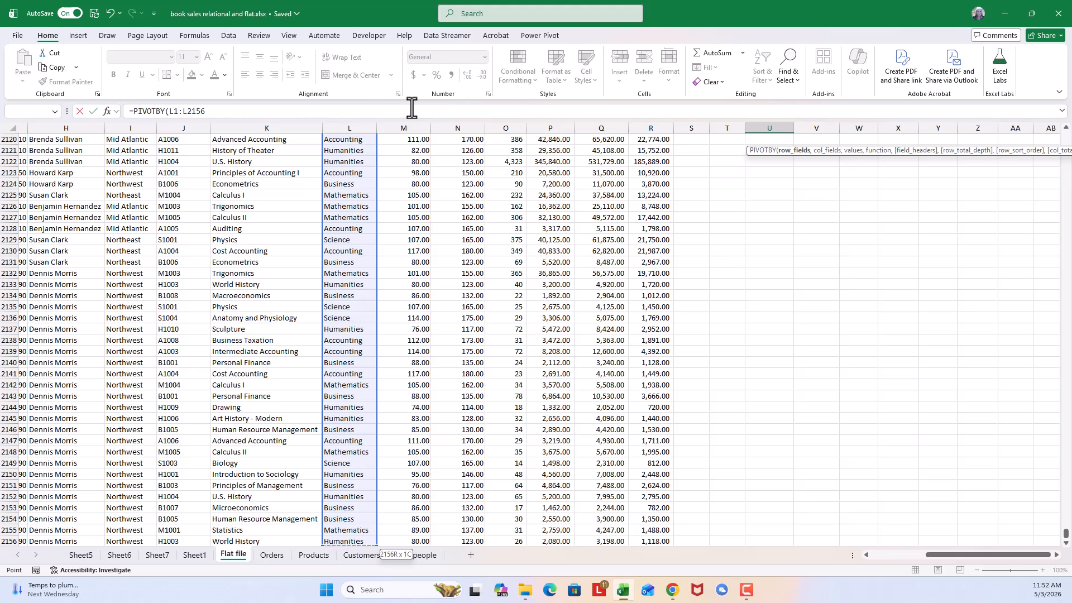
text(,)
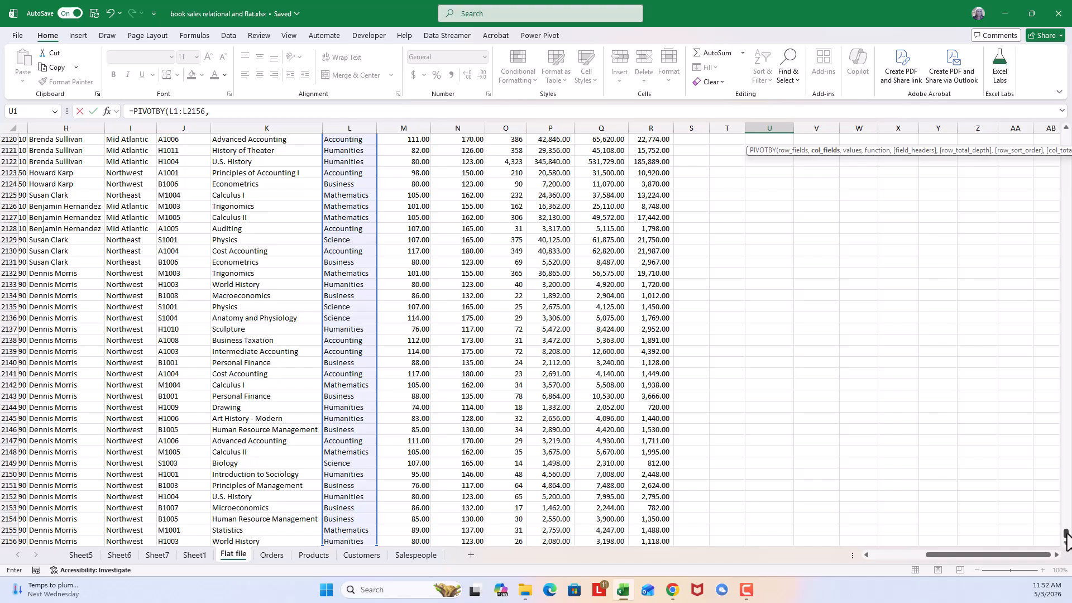
- Set the formula's column fields argument to the full Region column including its header, I1:I2156
drag(1066, 538, 1063, 533)
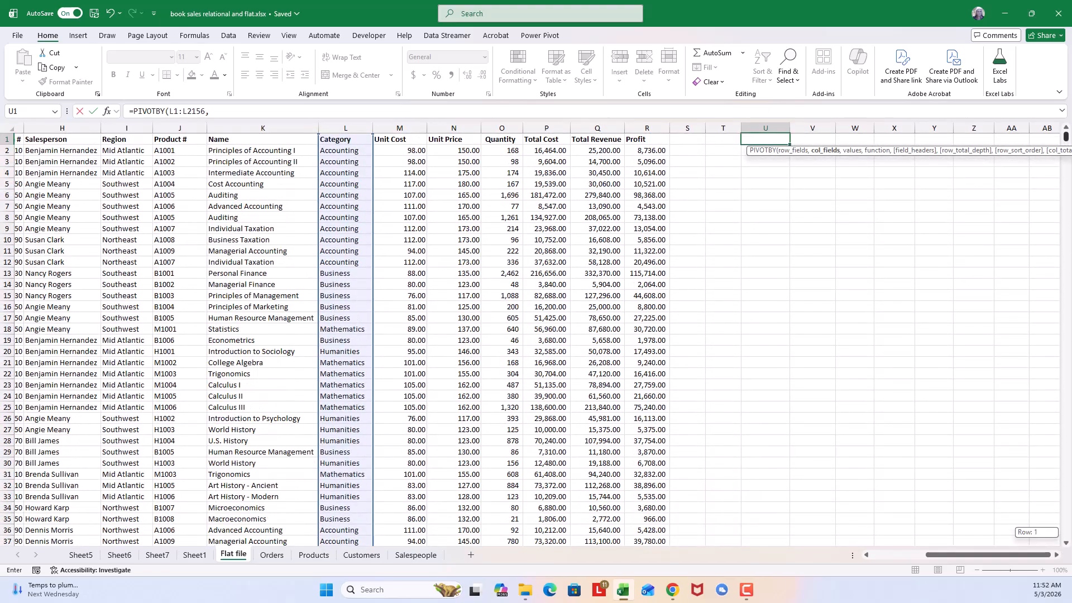
drag(1065, 137, 1065, 136)
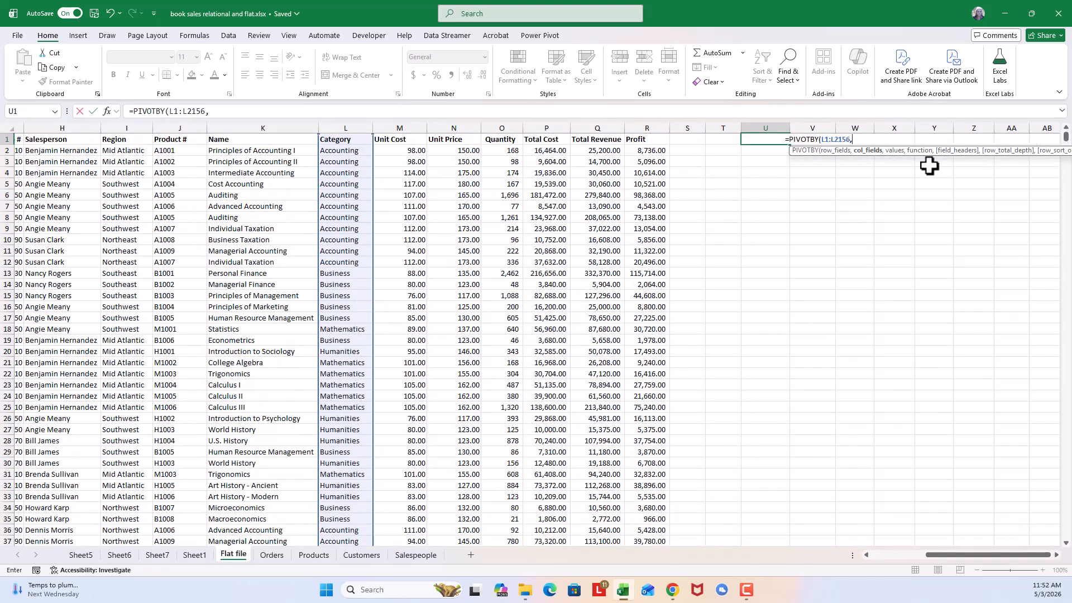
click(127, 137)
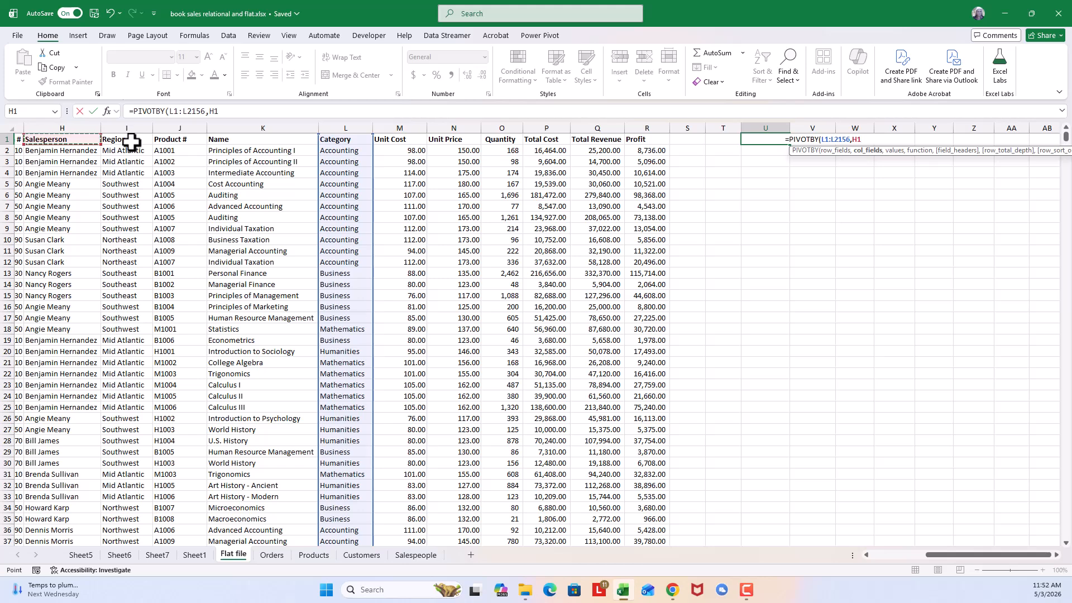
click(131, 137)
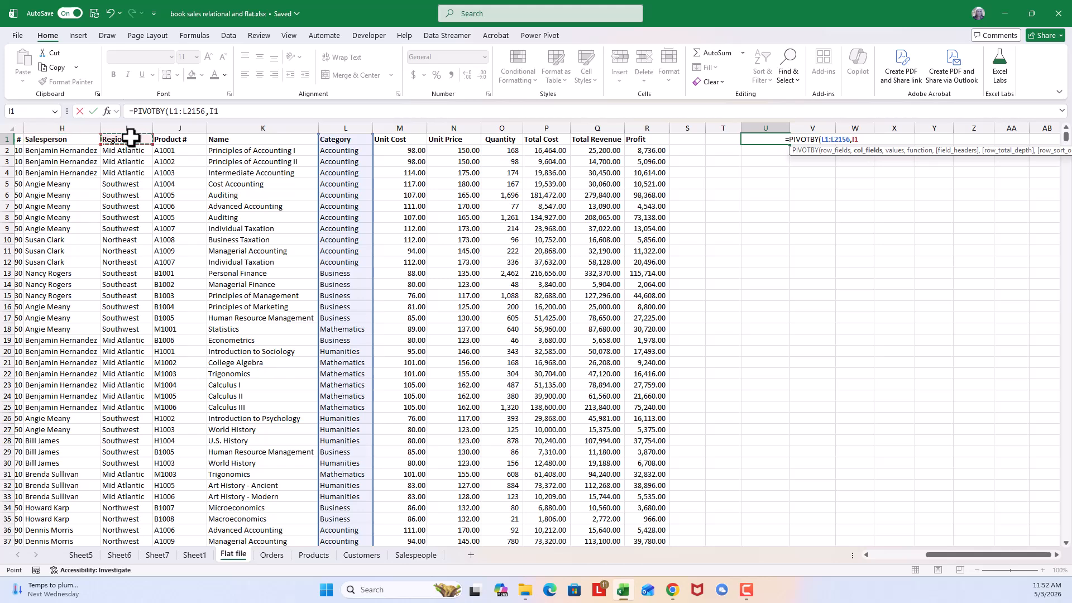
key(ctrl+shift+Down)
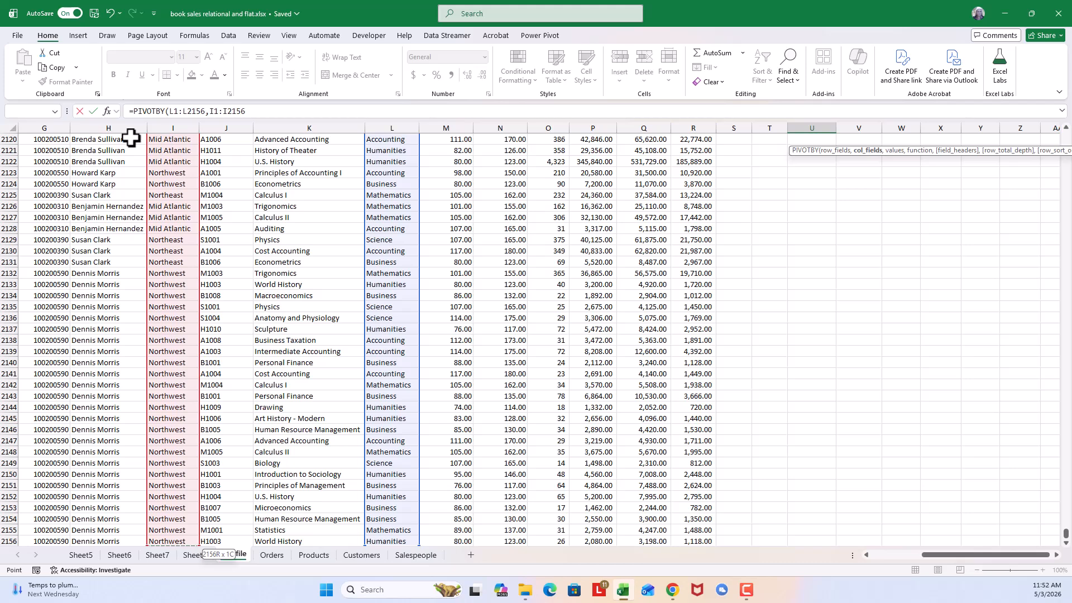
text(,)
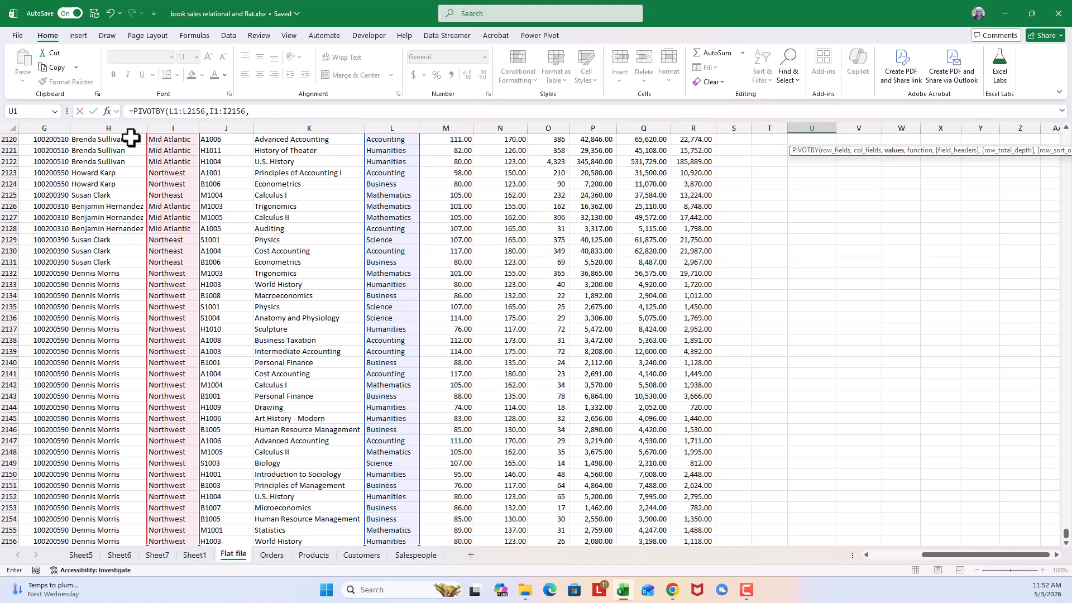
- Set the formula's values argument to the full Profit column including its header, R1:R2156
drag(1064, 538, 1060, 132)
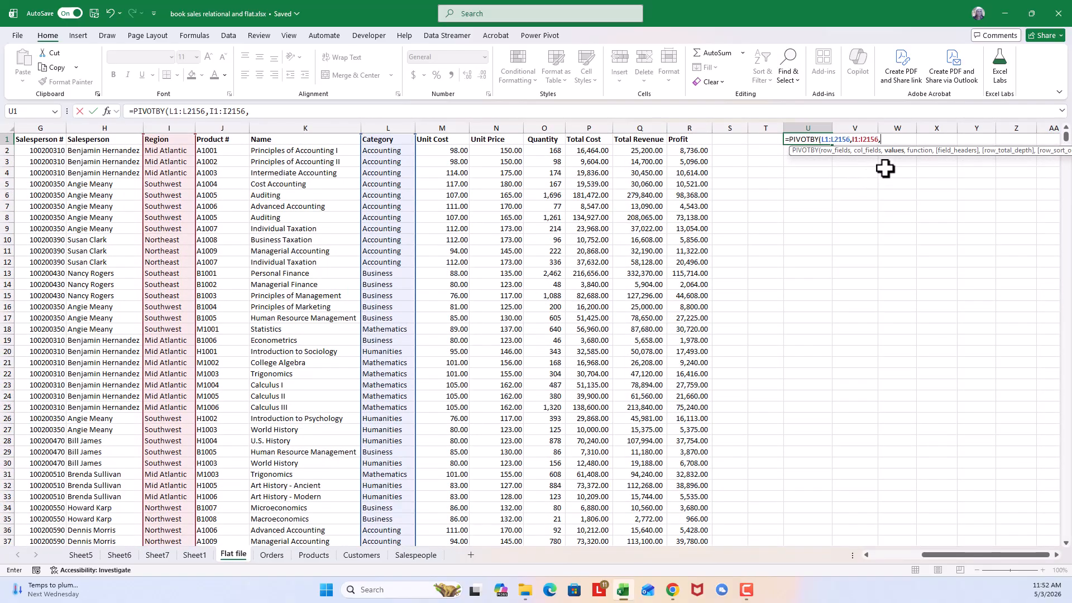
click(693, 138)
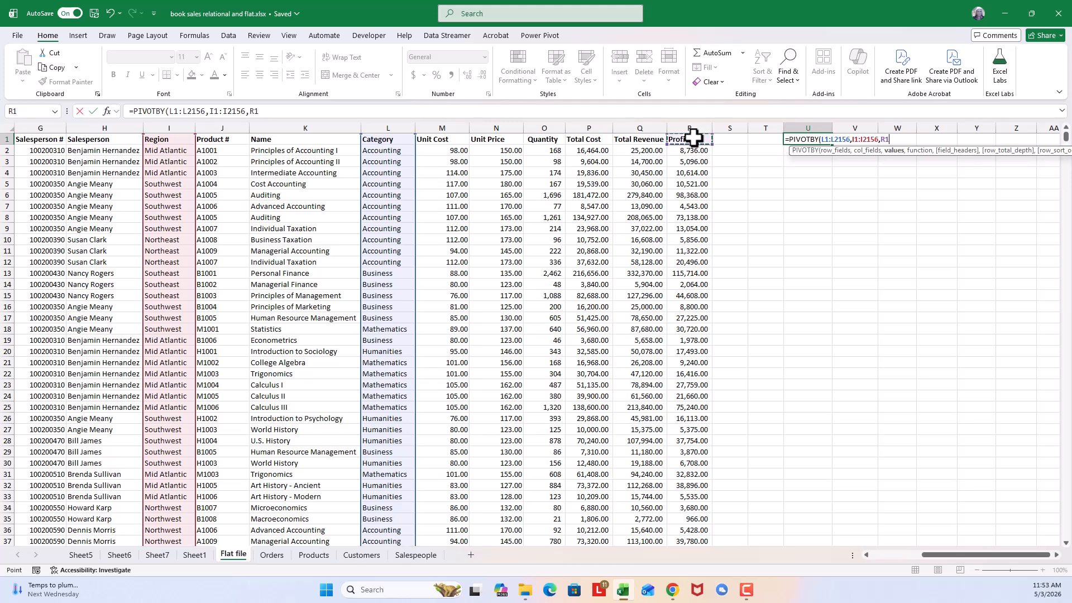
key(ctrl+shift+Down)
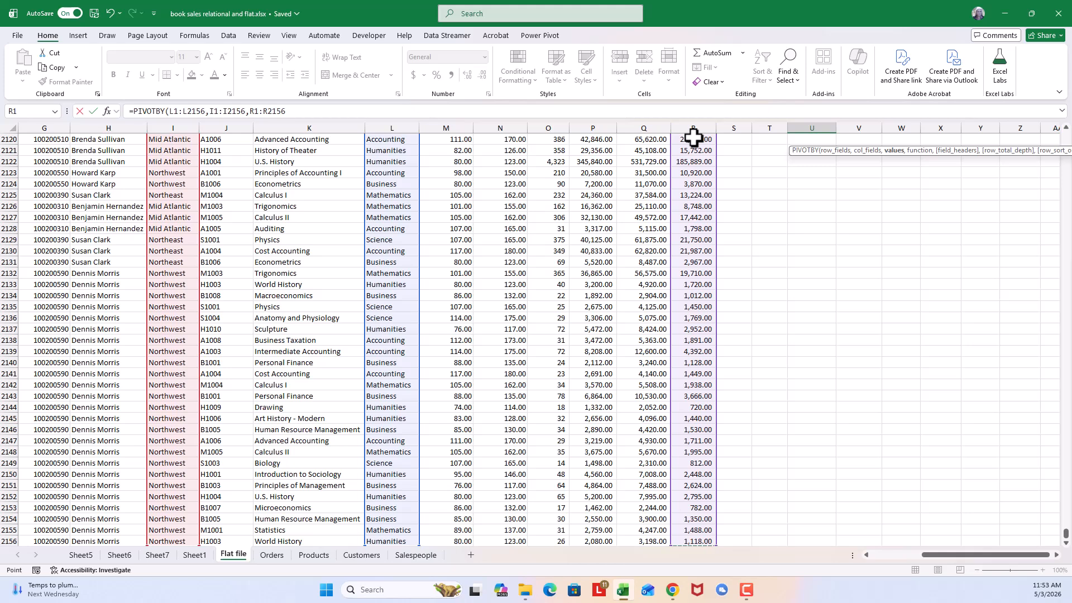
text(,)
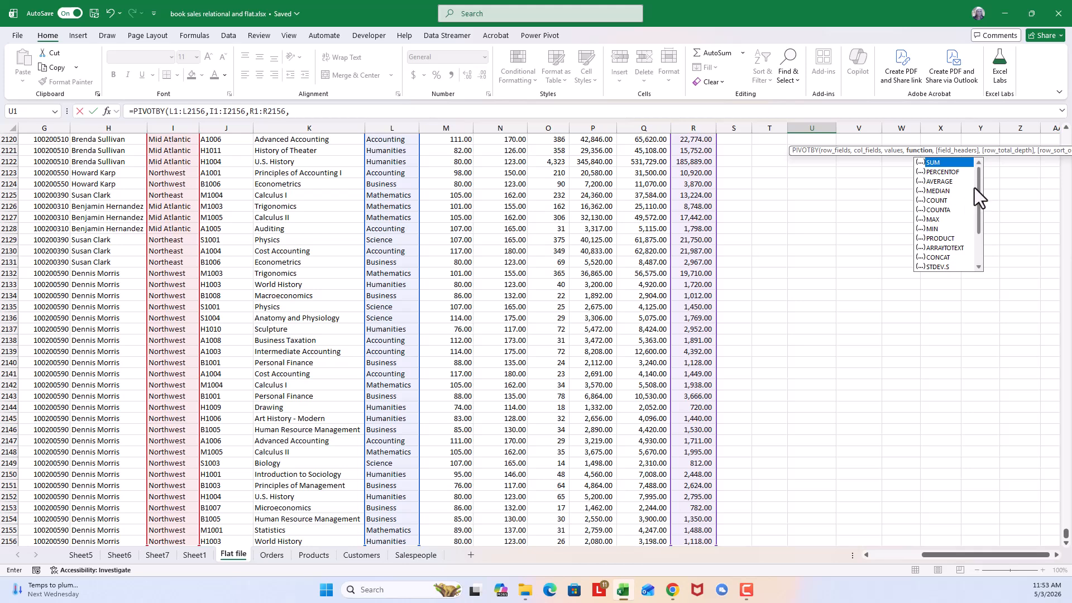
- Choose SUM as the PIVOTBY aggregation function and set field headers to 3 - Yes and show
drag(979, 193, 980, 236)
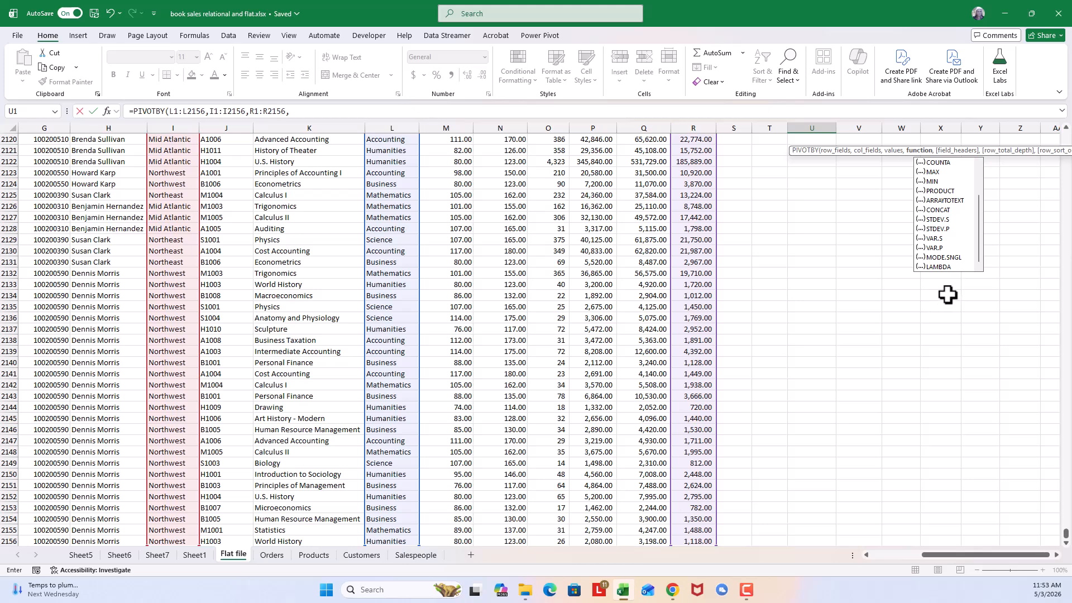
drag(973, 243, 979, 196)
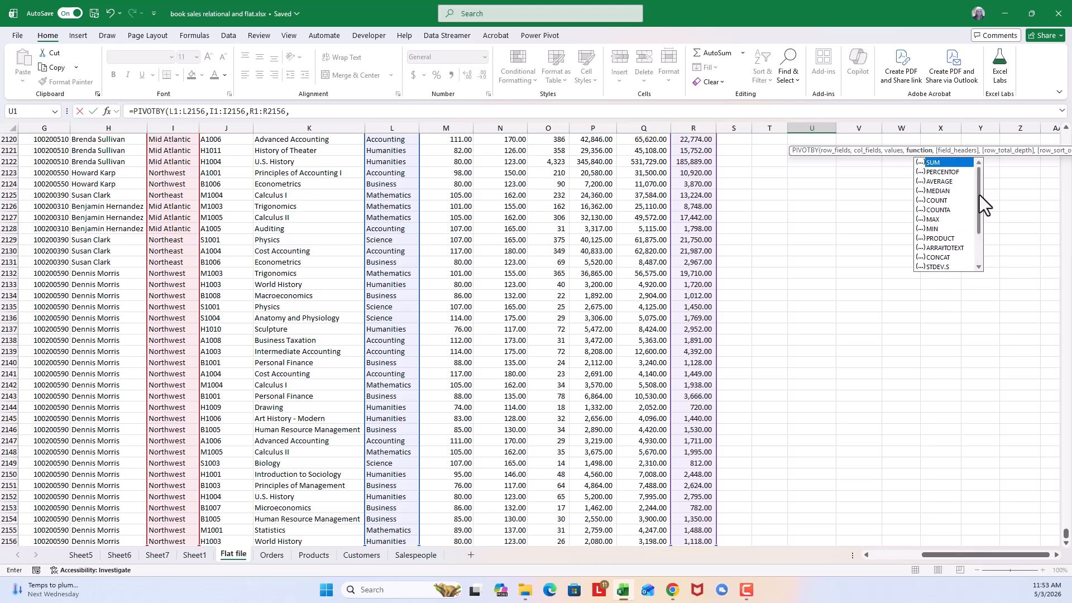
double_click(951, 163)
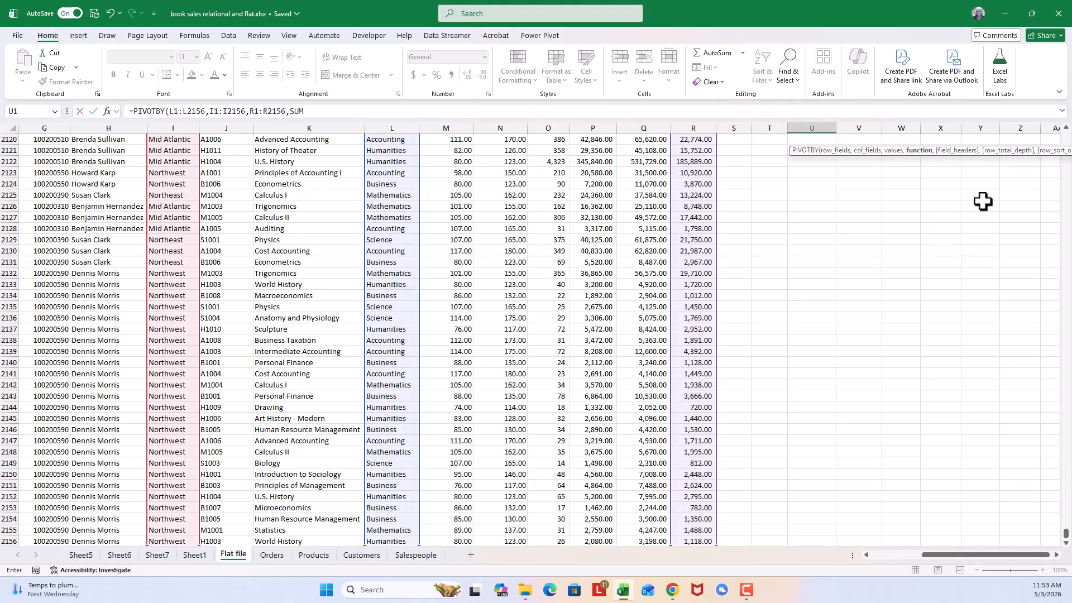
text(,)
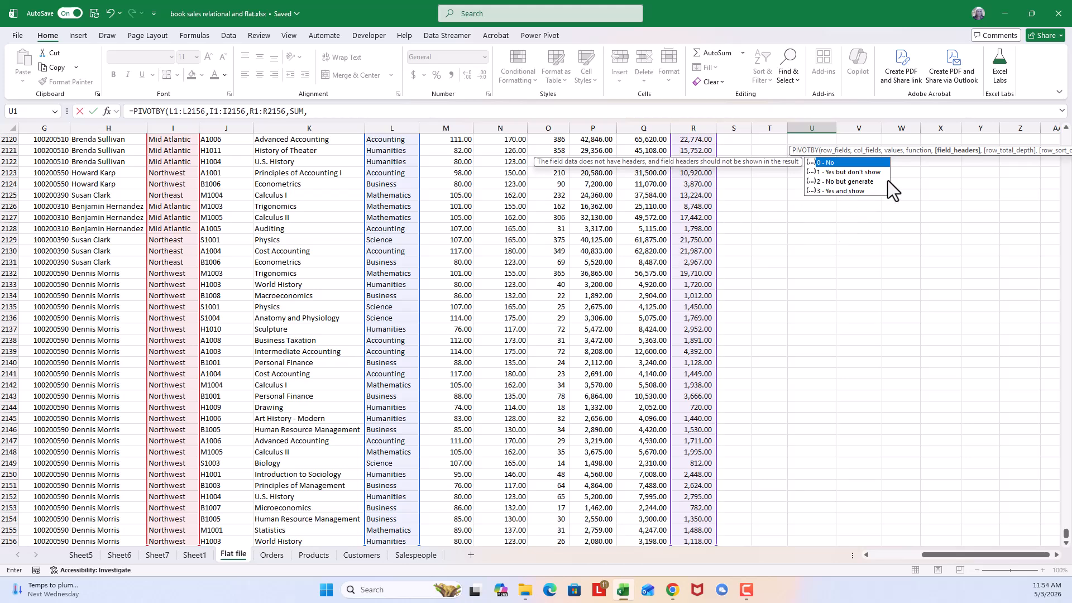
double_click(853, 192)
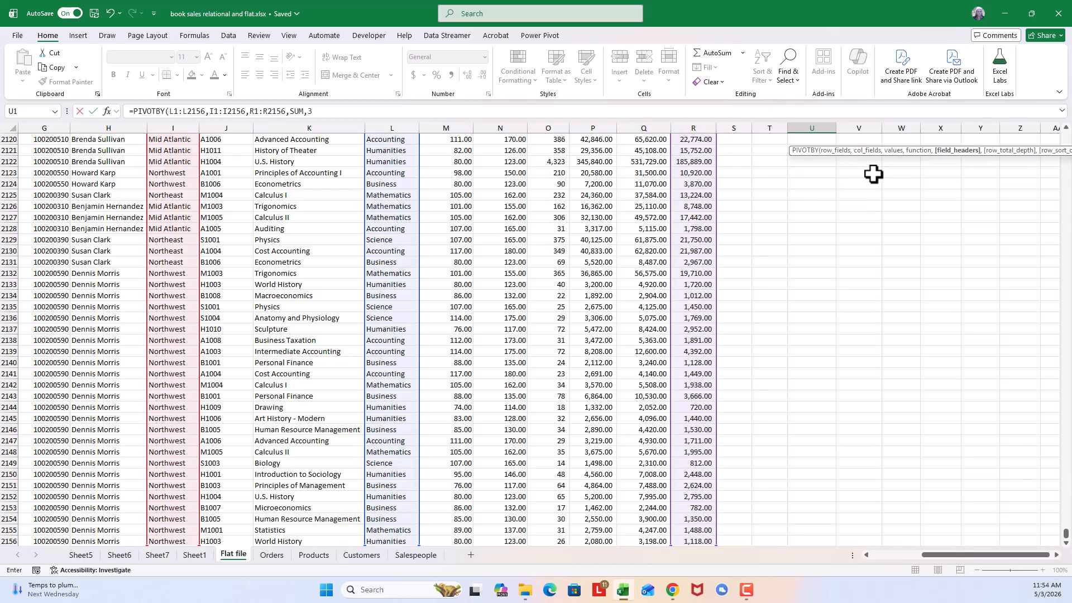
- Set the PIVOTBY formula's row total depth to 1 - Grand totals, close its parentheses and enter the formula
text(,)
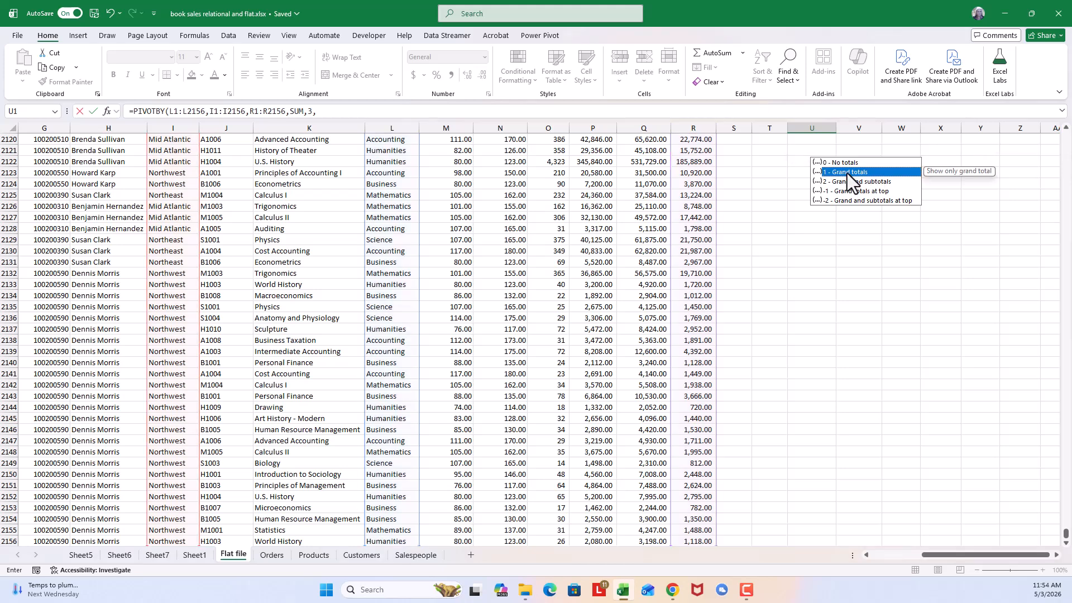
double_click(846, 173)
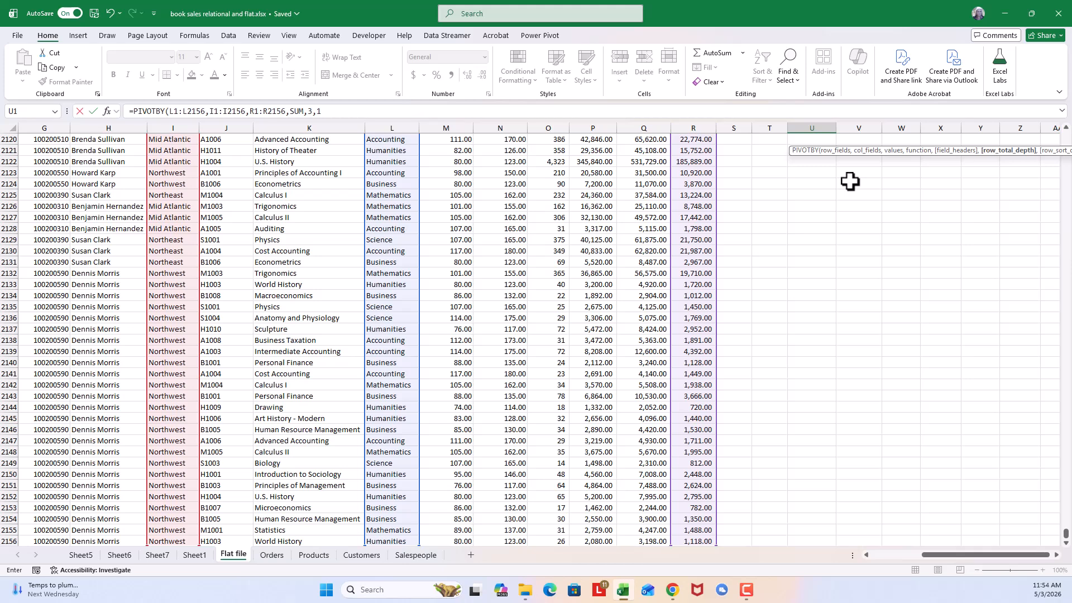
text())
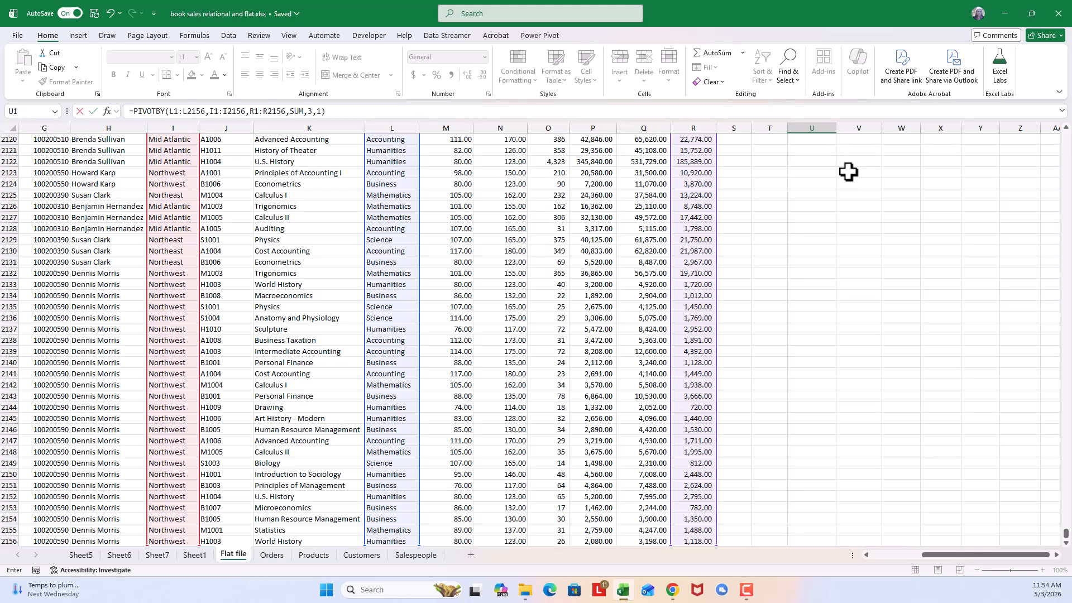
key(Return)
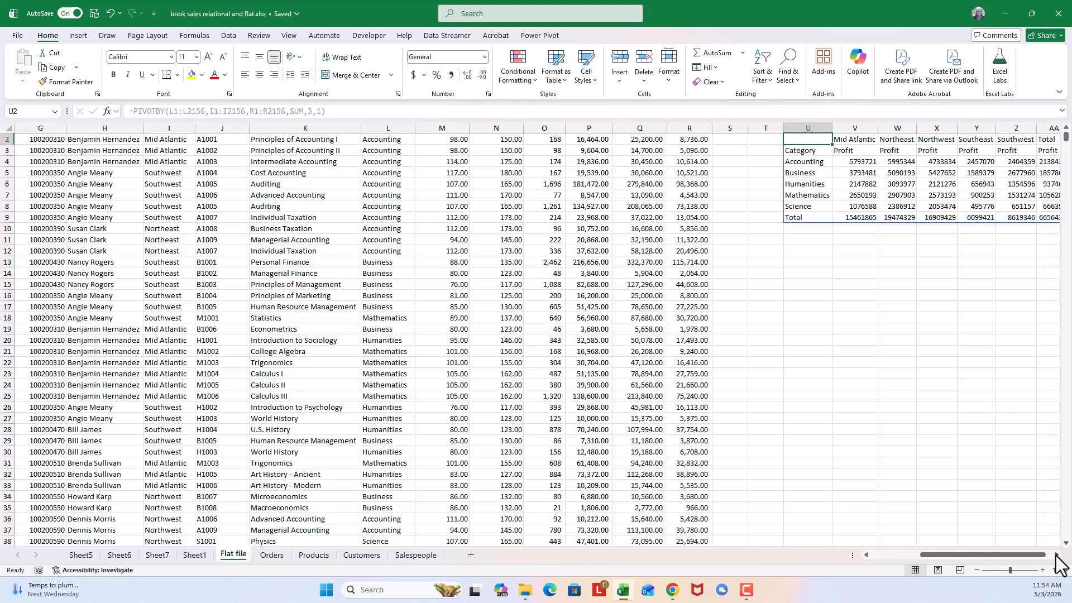
- Examine the spilled PIVOTBY summary's headers, values and totals, comparing the formula shown for U1 with that for other result cells
click(1056, 556)
click(1057, 555)
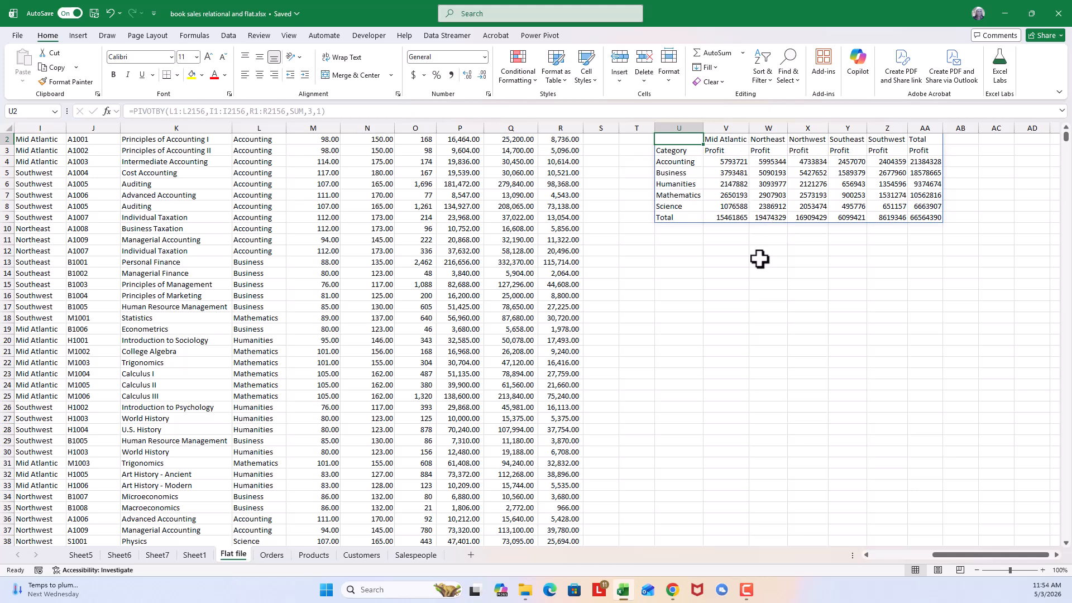
scroll(691, 241, up, 1)
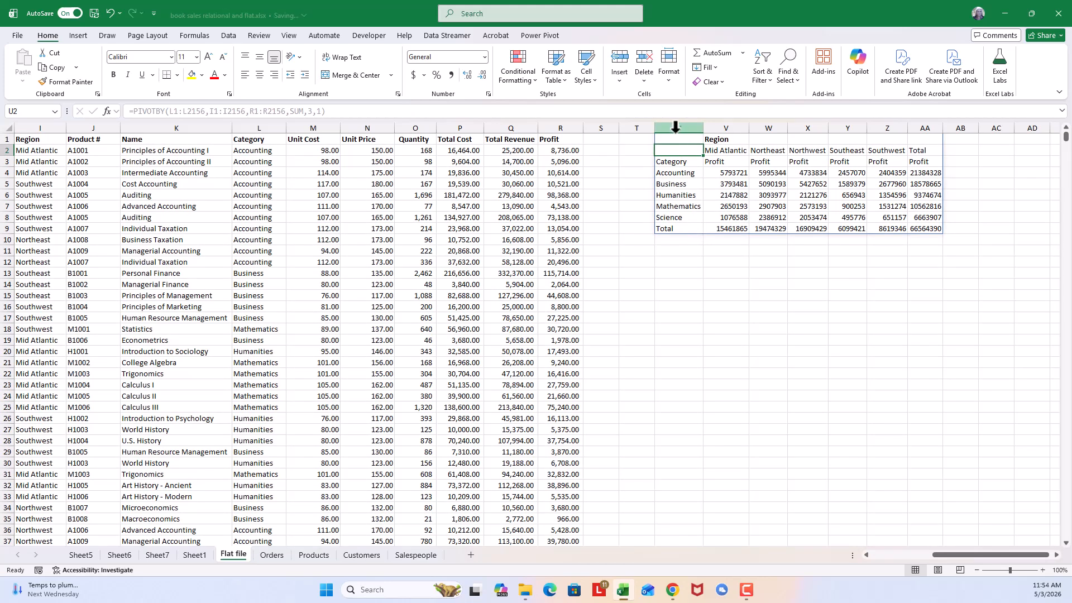
click(679, 138)
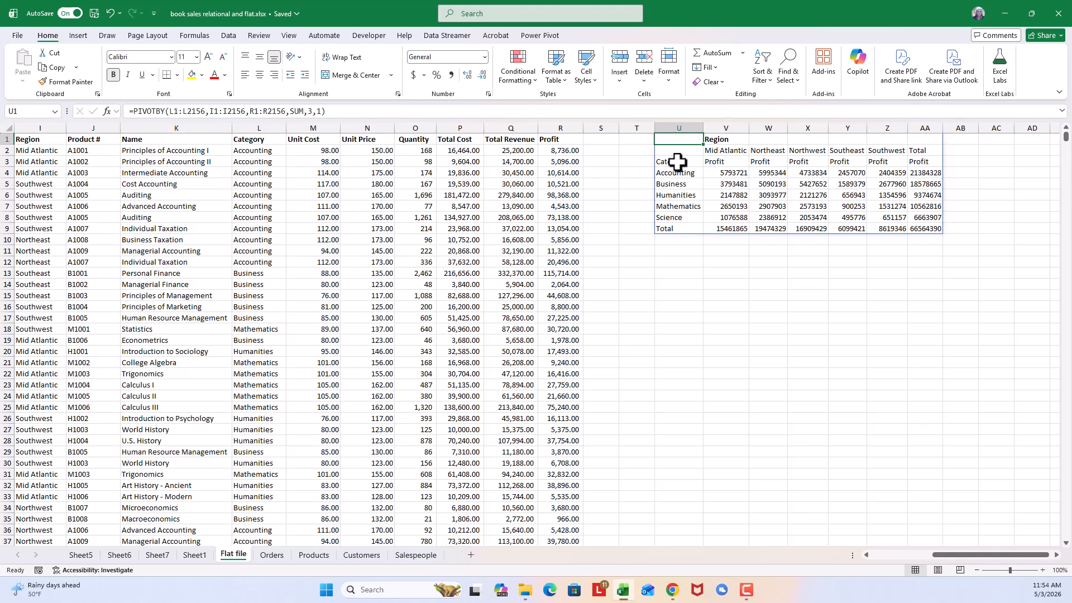
click(677, 162)
click(780, 193)
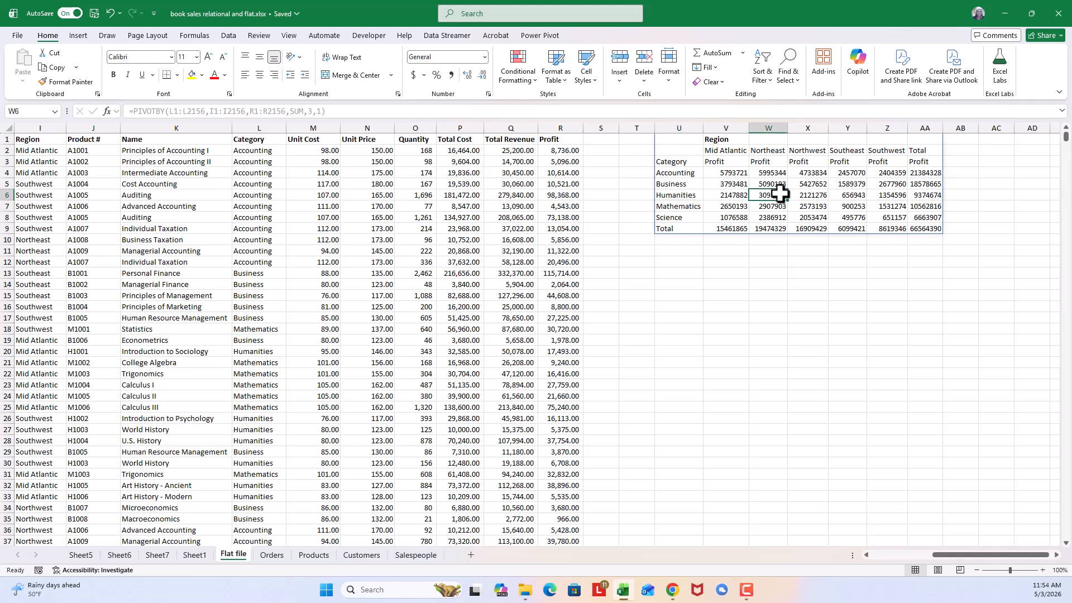
click(849, 196)
click(831, 163)
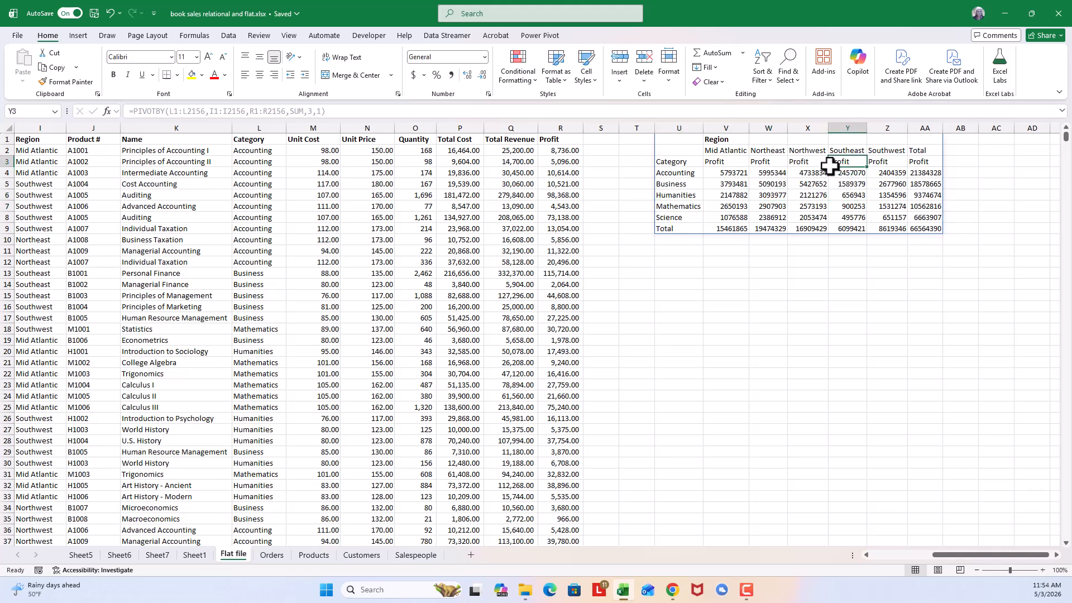
click(800, 146)
- Change the values argument of the PIVOTBY formula in U1 to Q1:R2156 so it covers Total Revenue and Profit
click(672, 139)
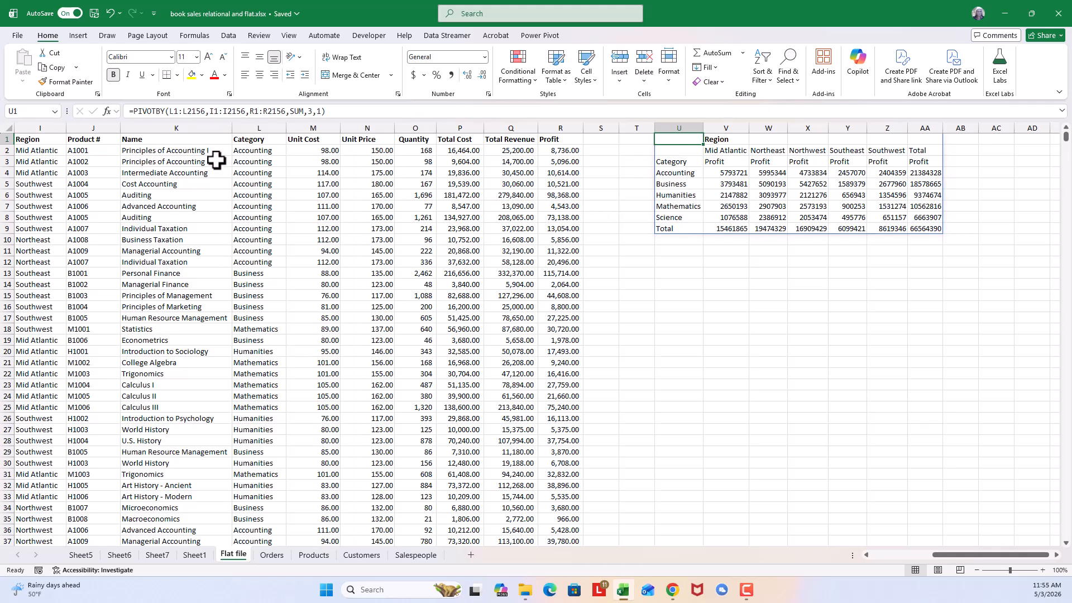
click(253, 112)
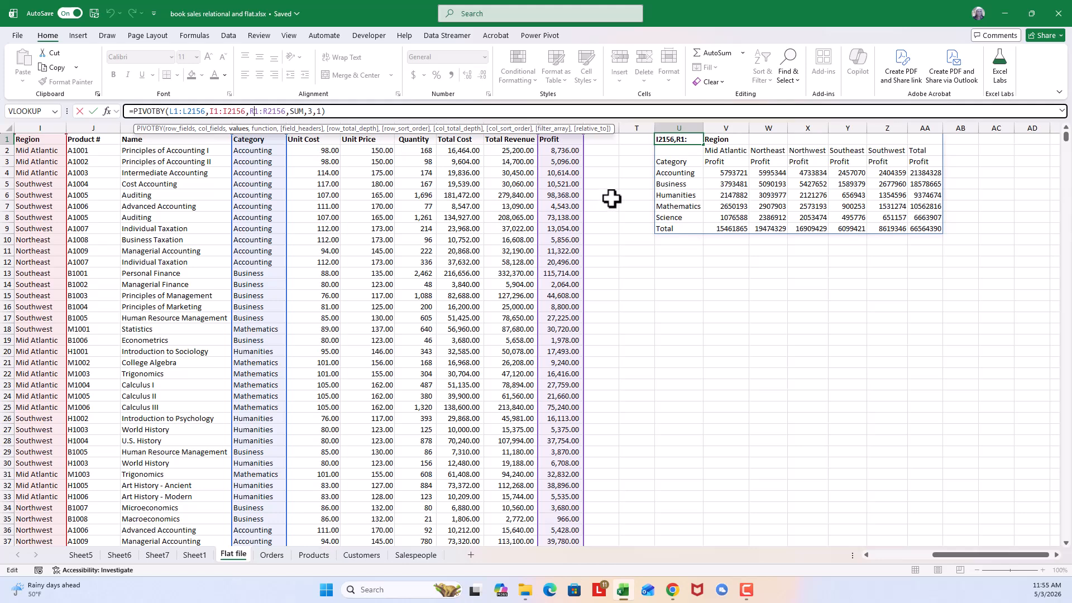
key(BackSpace)
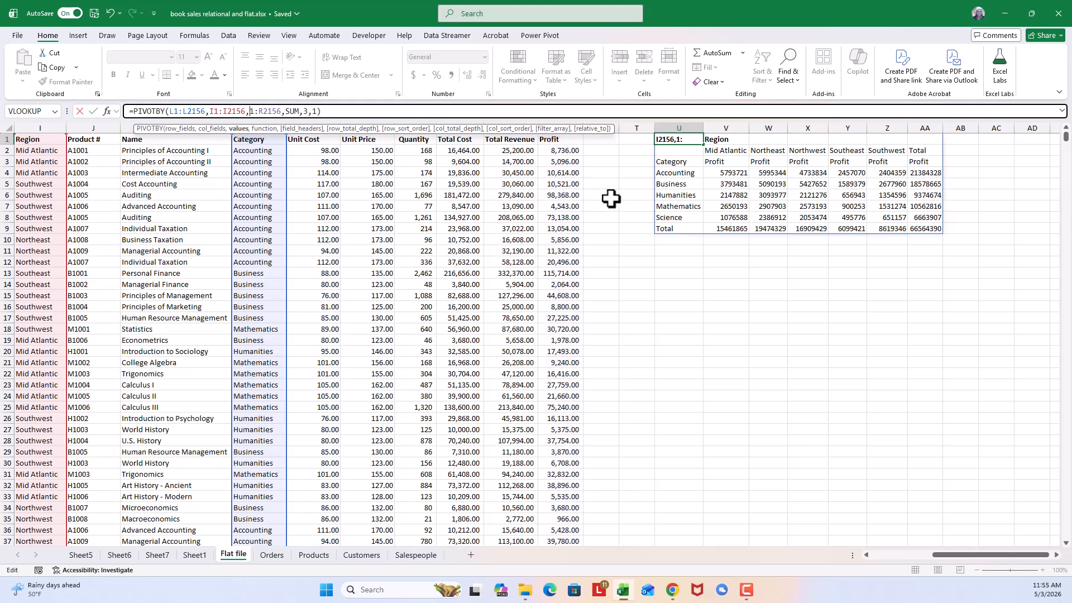
text(Q)
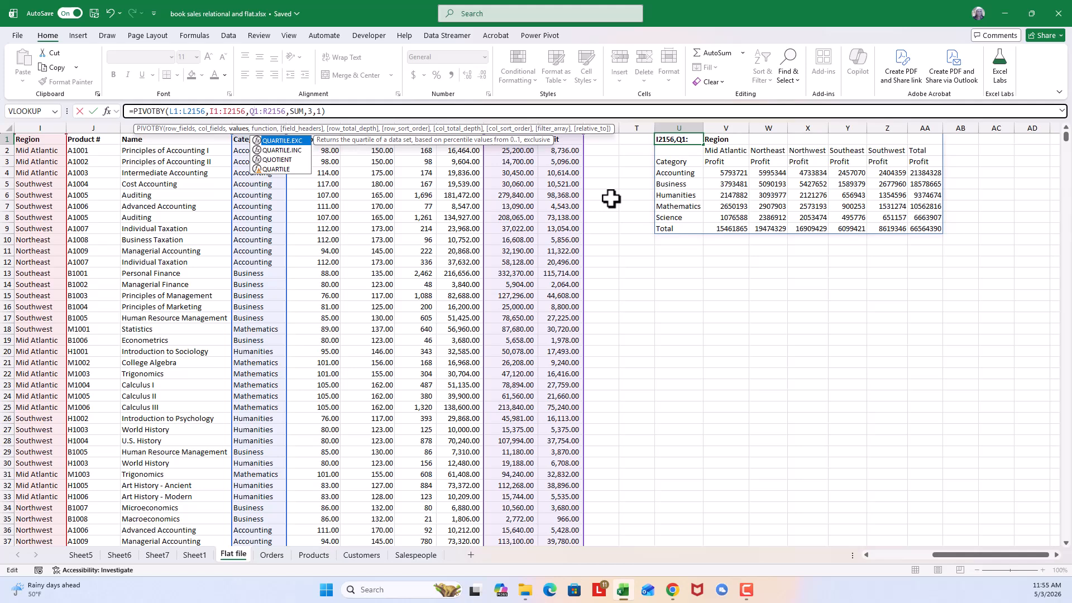
key(Return)
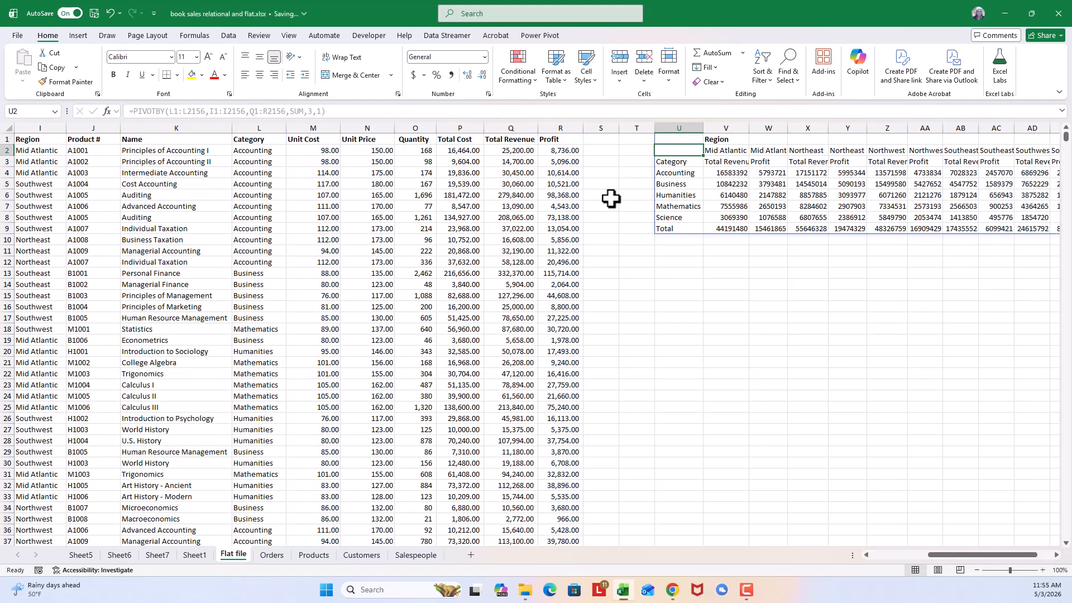
- Widen columns V, W, X and Z to fit the region and Total Revenue headers in the PIVOTBY summary
drag(1007, 557, 1032, 555)
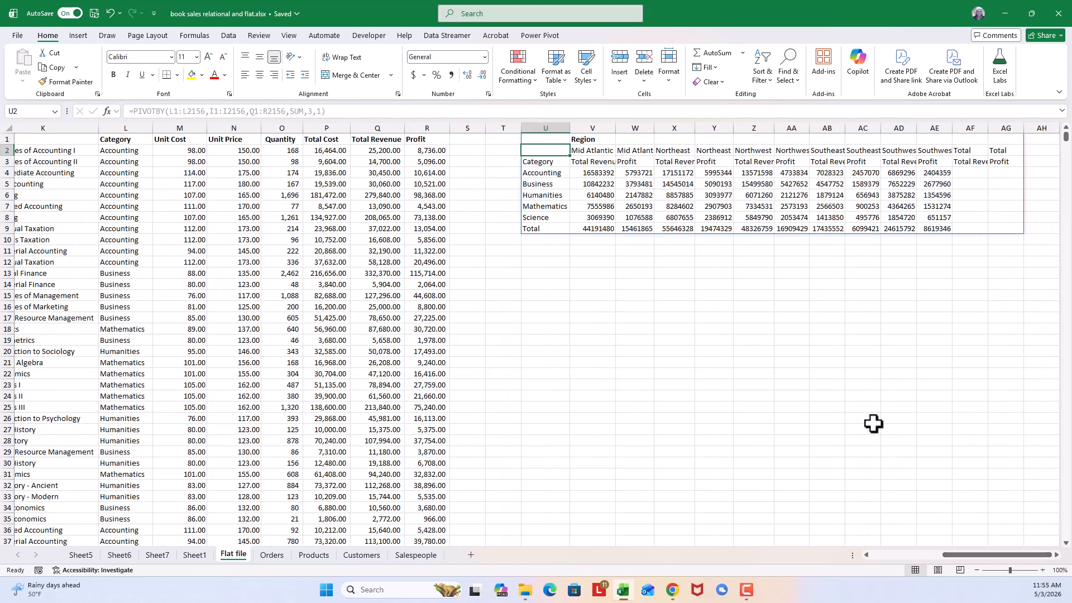
double_click(615, 128)
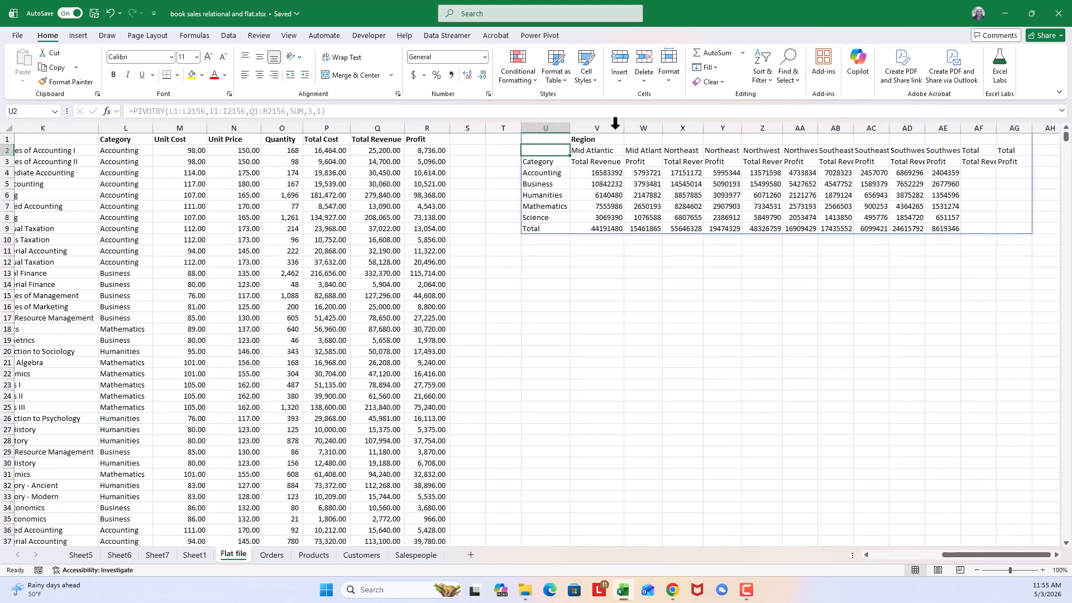
double_click(663, 126)
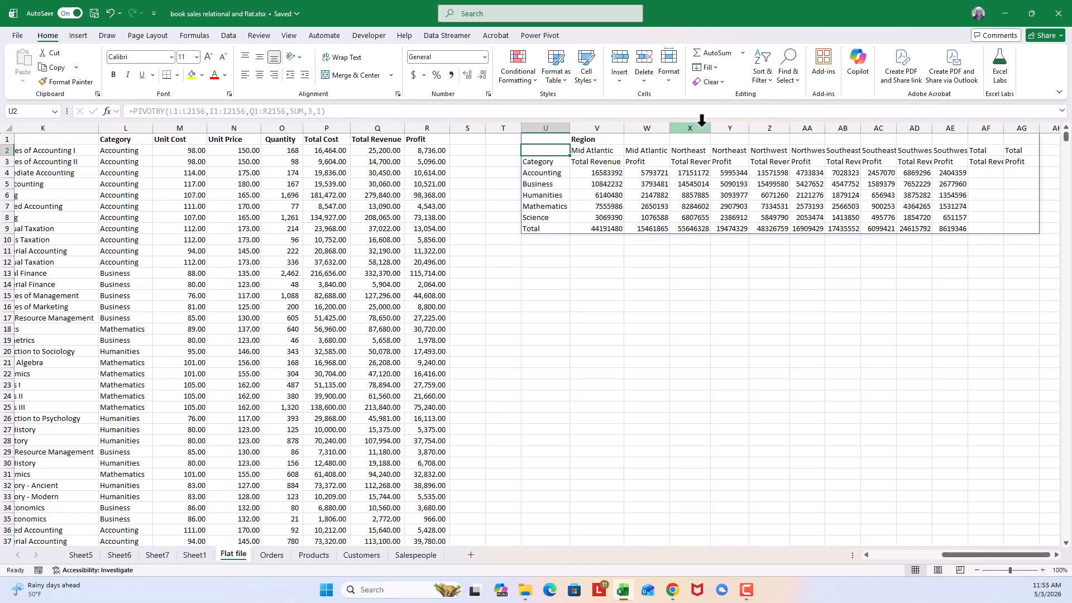
double_click(710, 127)
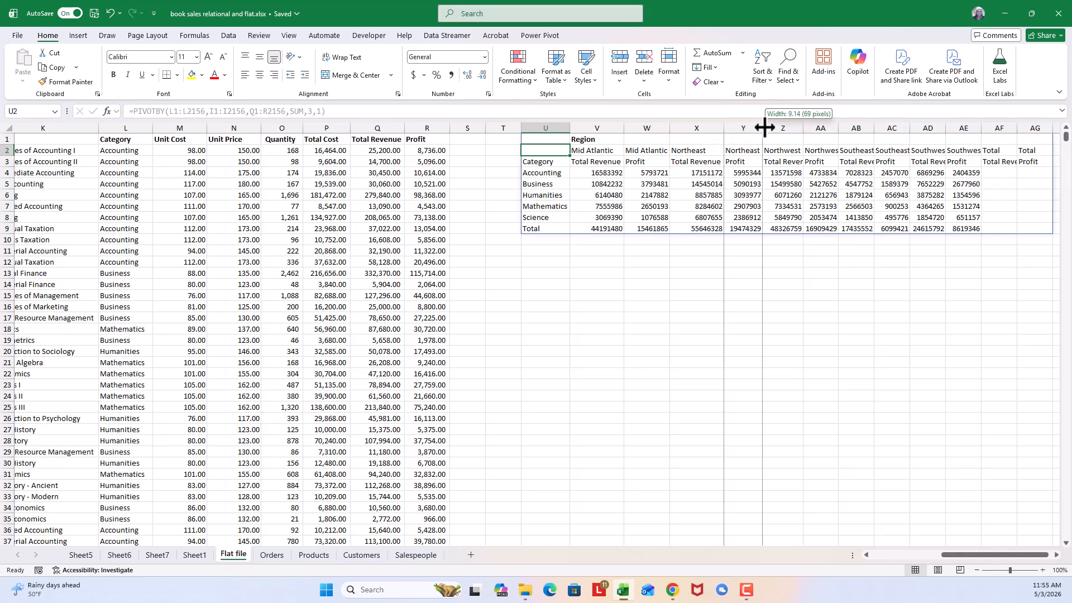
drag(803, 121, 858, 127)
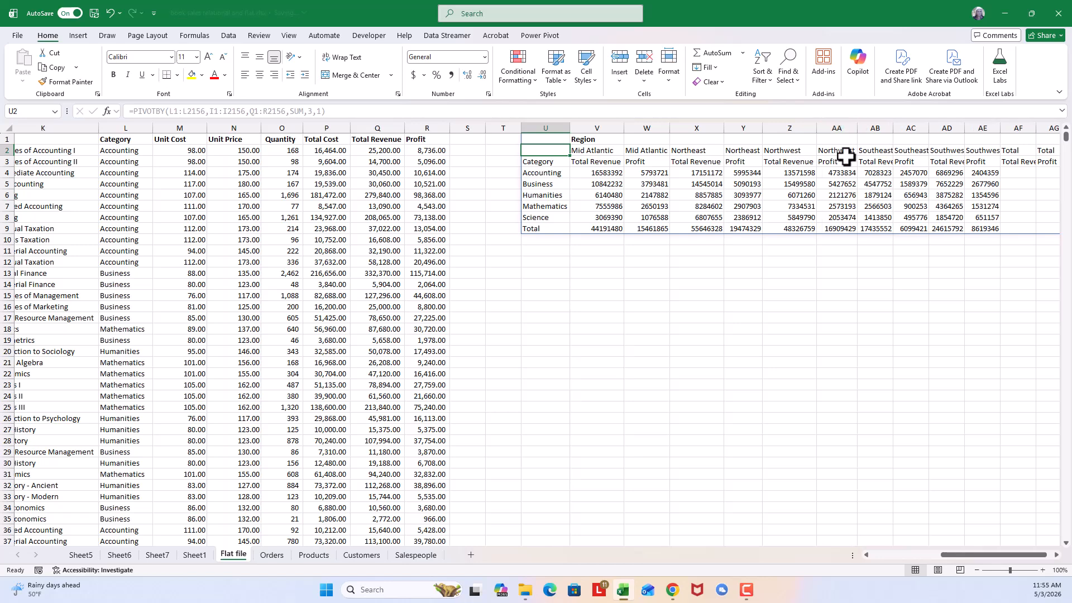
mouse_move(965, 554)
mouse_down()
mouse_move(920, 558)
mouse_move(959, 552)
mouse_up()
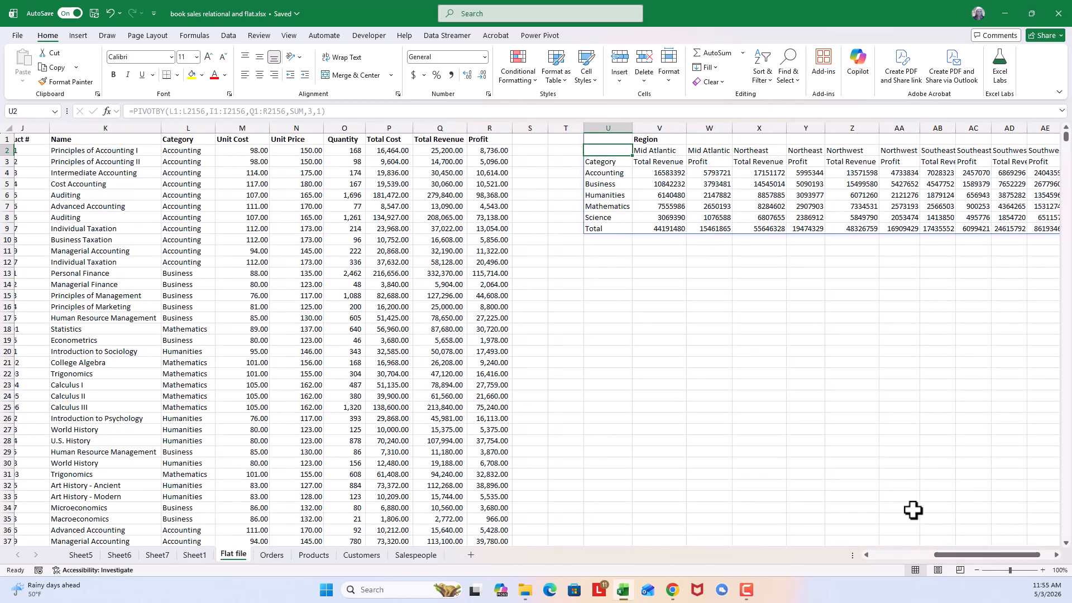
- Change the row fields argument of the PIVOTBY formula in U1 to the book Name column, K1:K2156
click(616, 140)
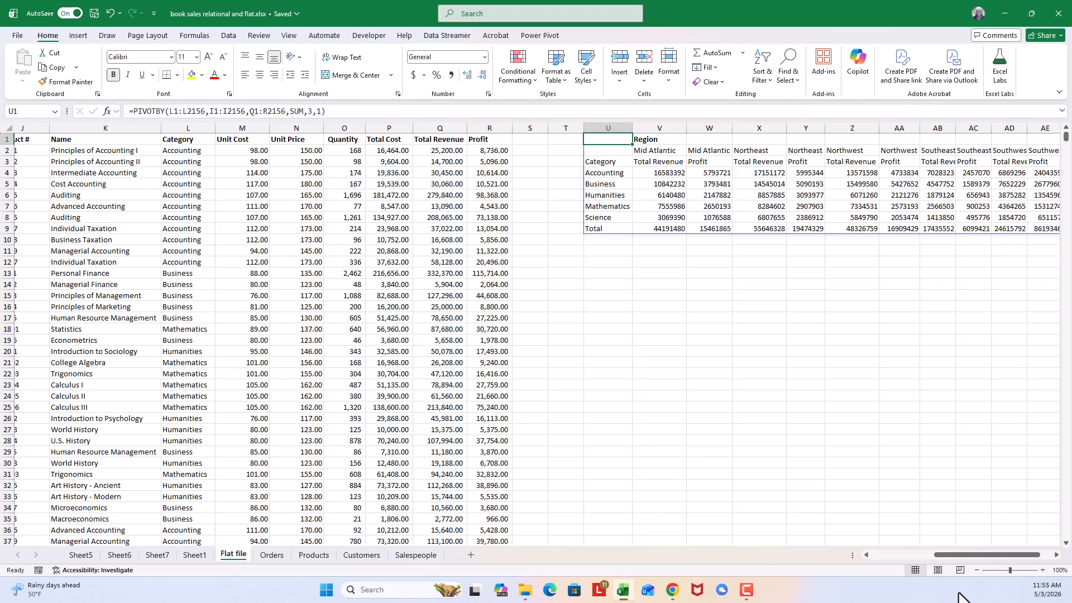
drag(956, 554, 934, 555)
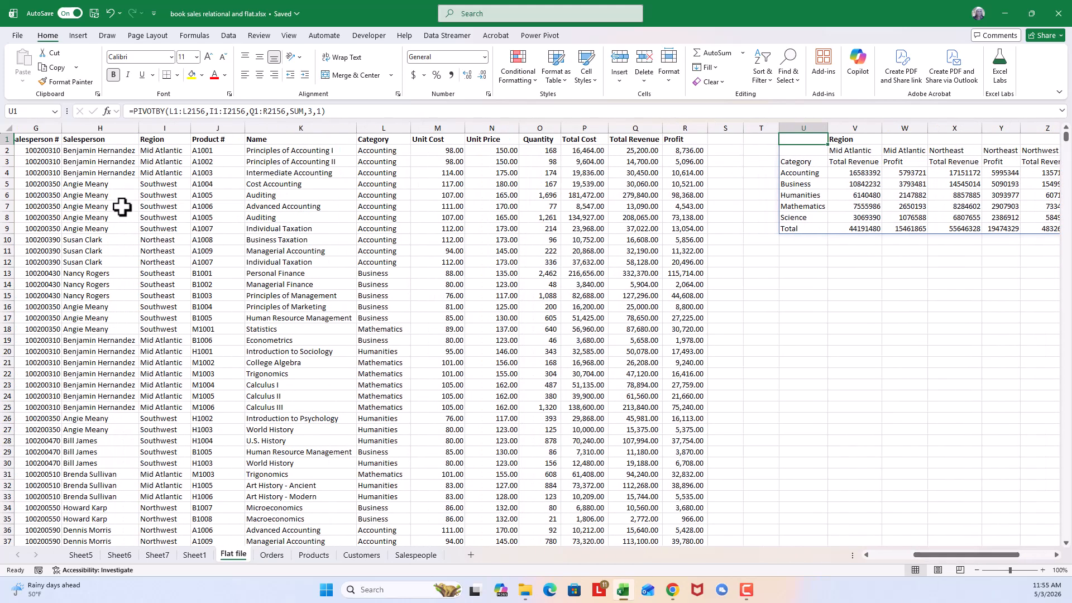
click(173, 113)
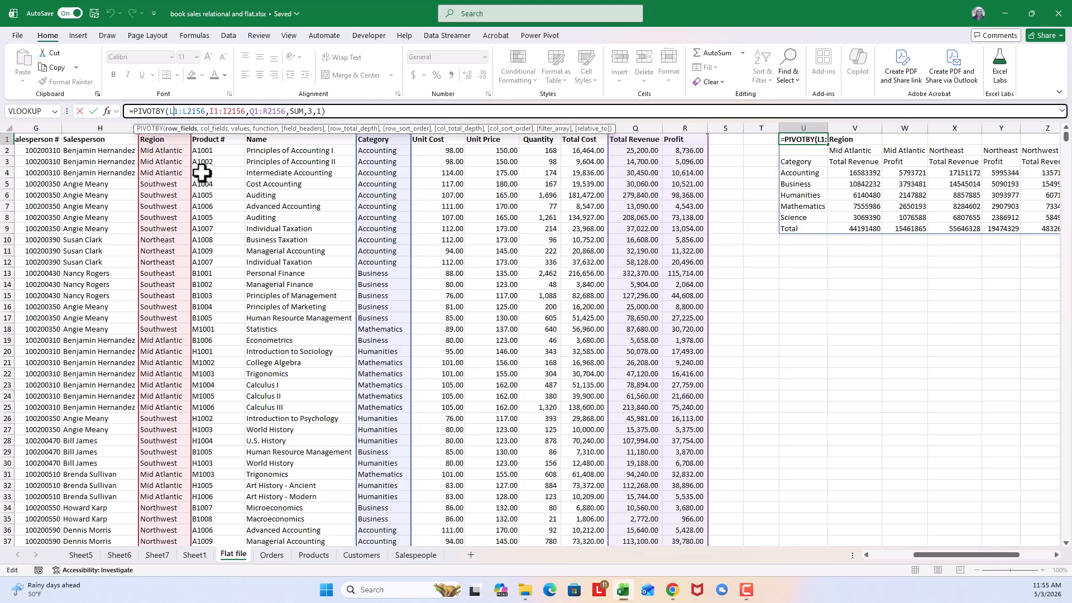
key(BackSpace)
text(K)
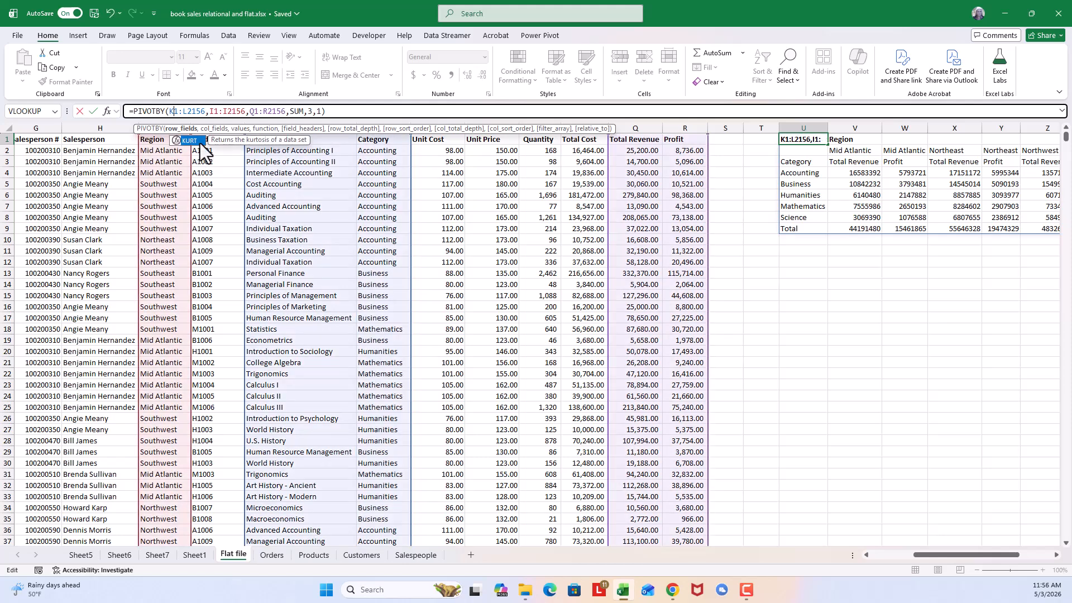
click(187, 112)
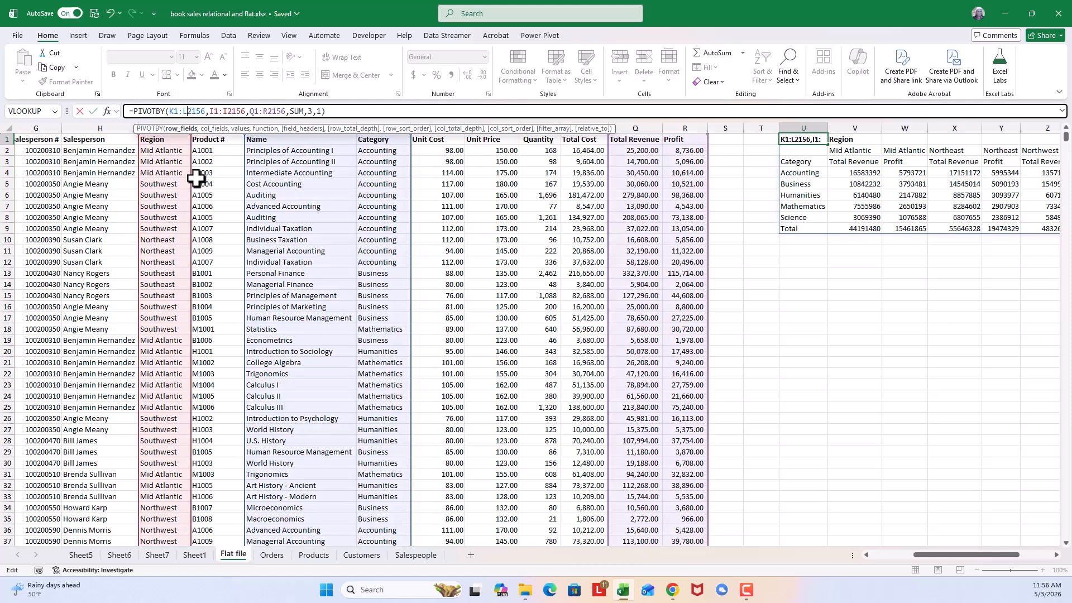
key(BackSpace)
text(K)
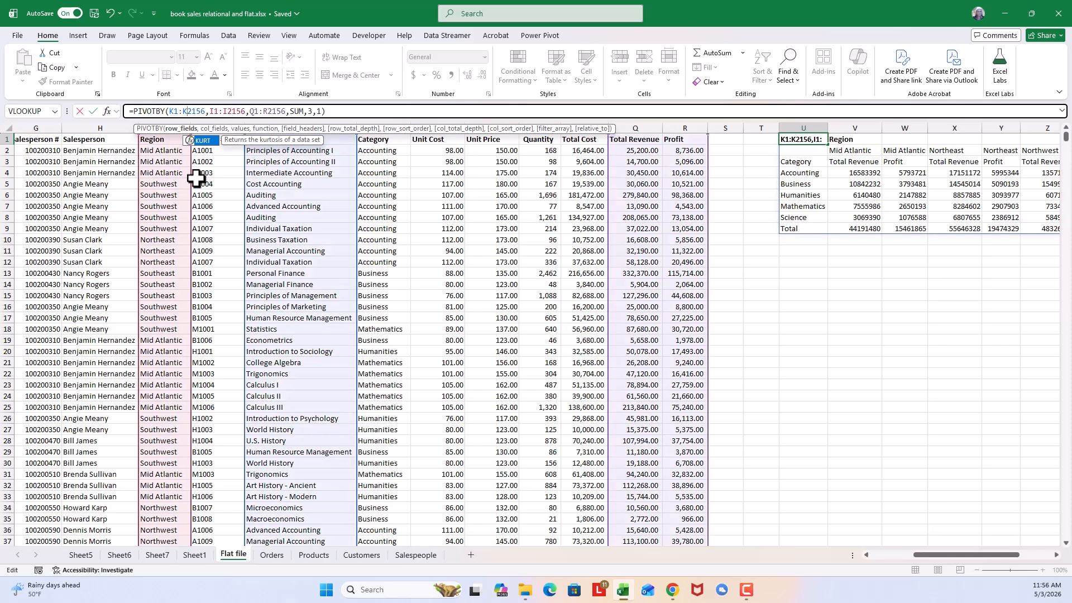
key(Return)
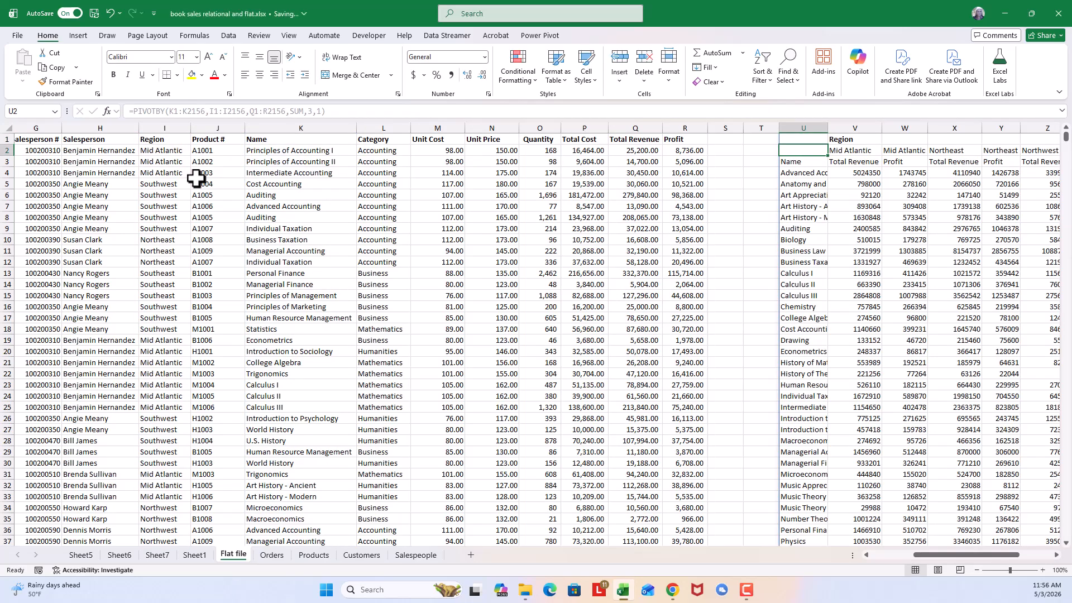
- Clear the PIVOTBY summary by deleting its formula from U1
mouse_move(977, 554)
mouse_down()
mouse_move(1020, 549)
mouse_move(927, 544)
mouse_move(976, 540)
mouse_up()
click(810, 139)
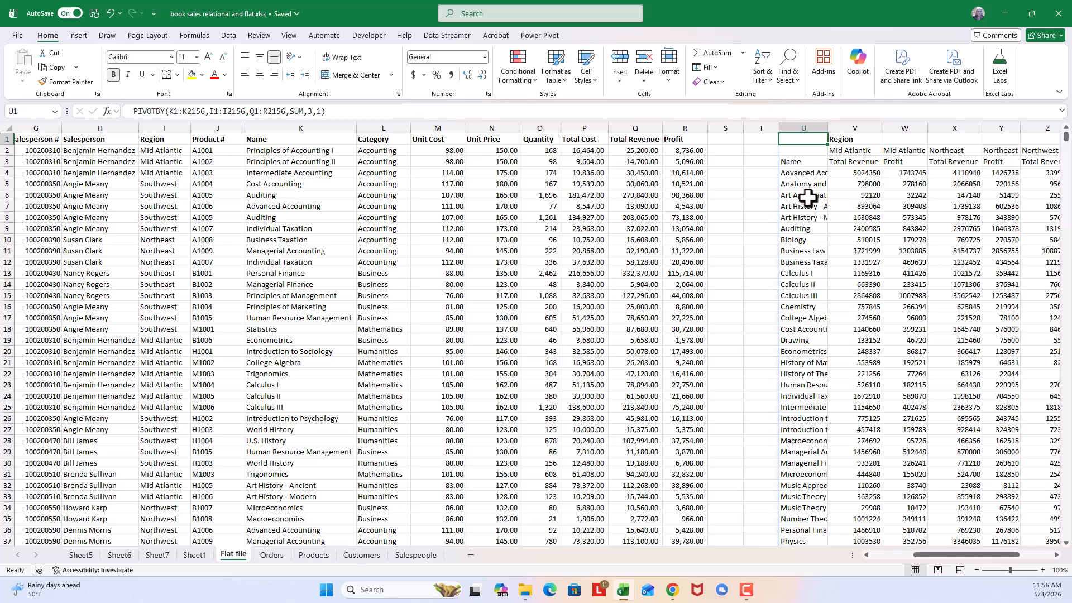
key(Delete)
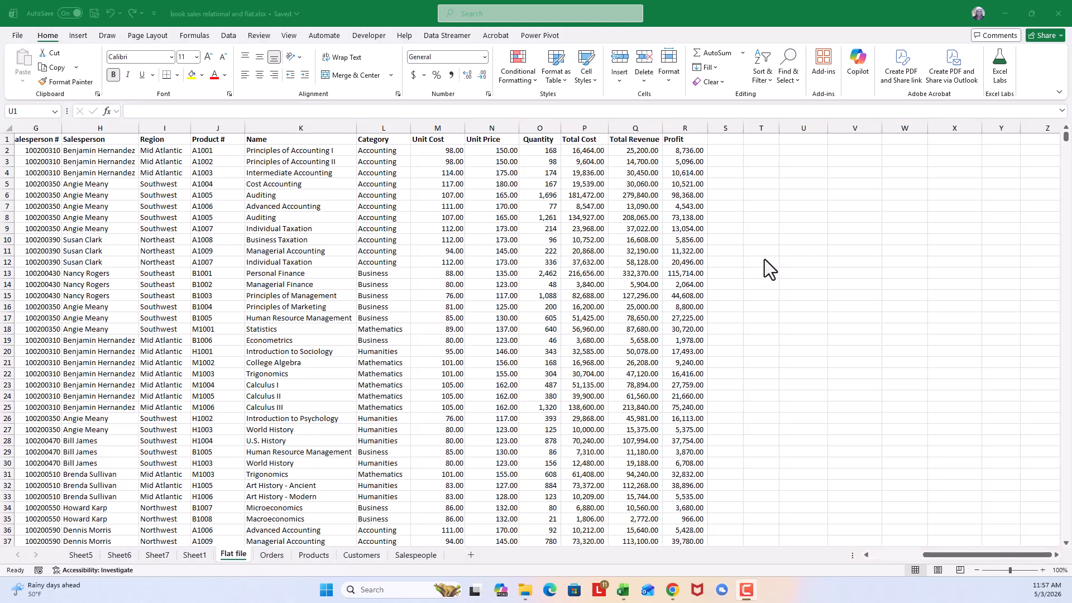
- Start a GROUPBY formula in U1 with the full Salesperson column including its header, H1:H2156, as row fields
click(796, 143)
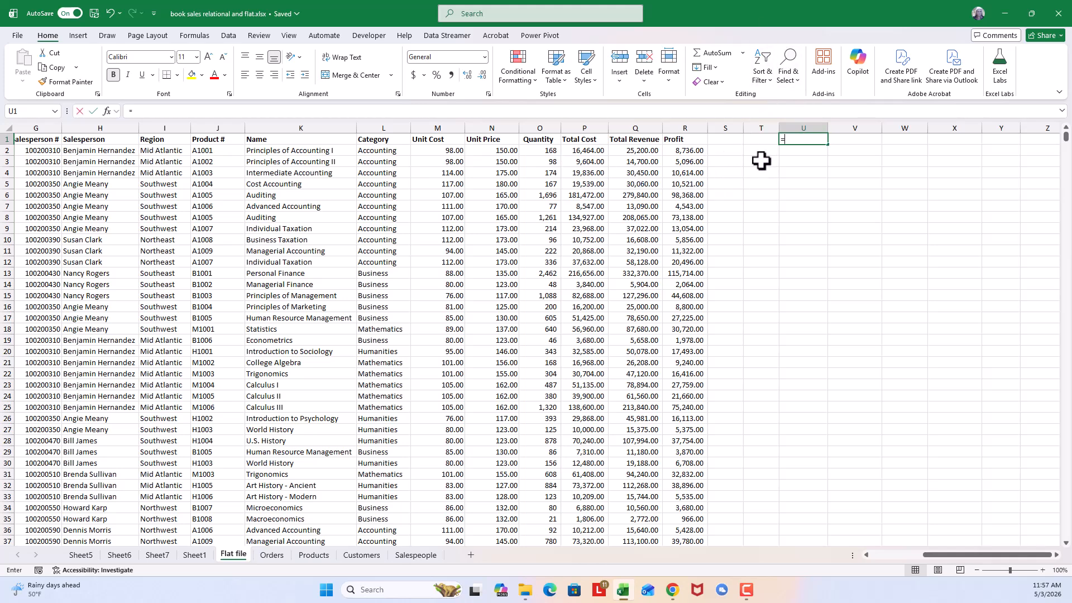
text(groupb)
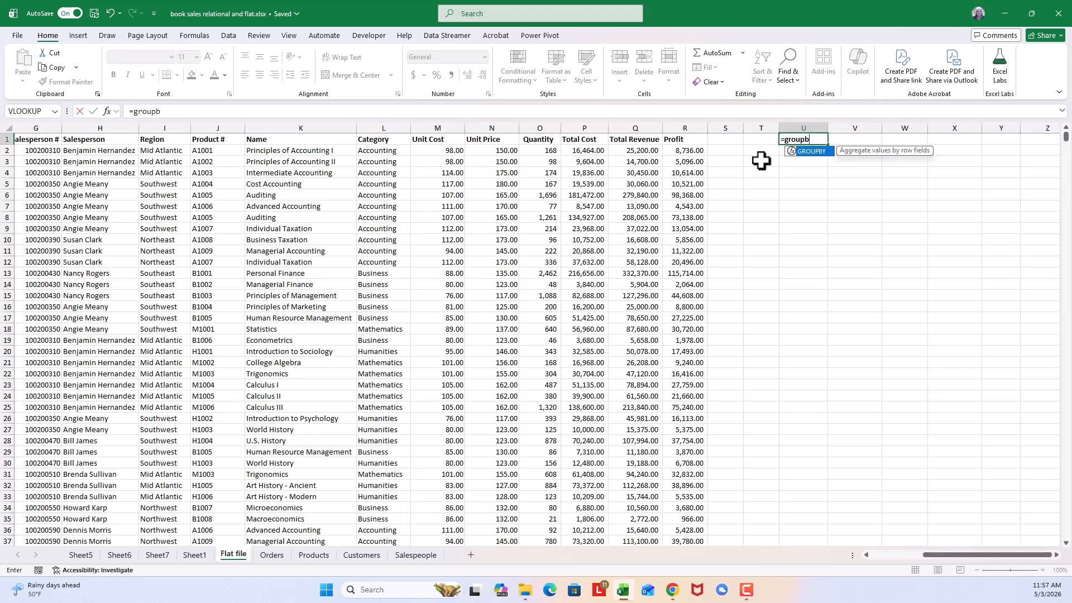
text(y()
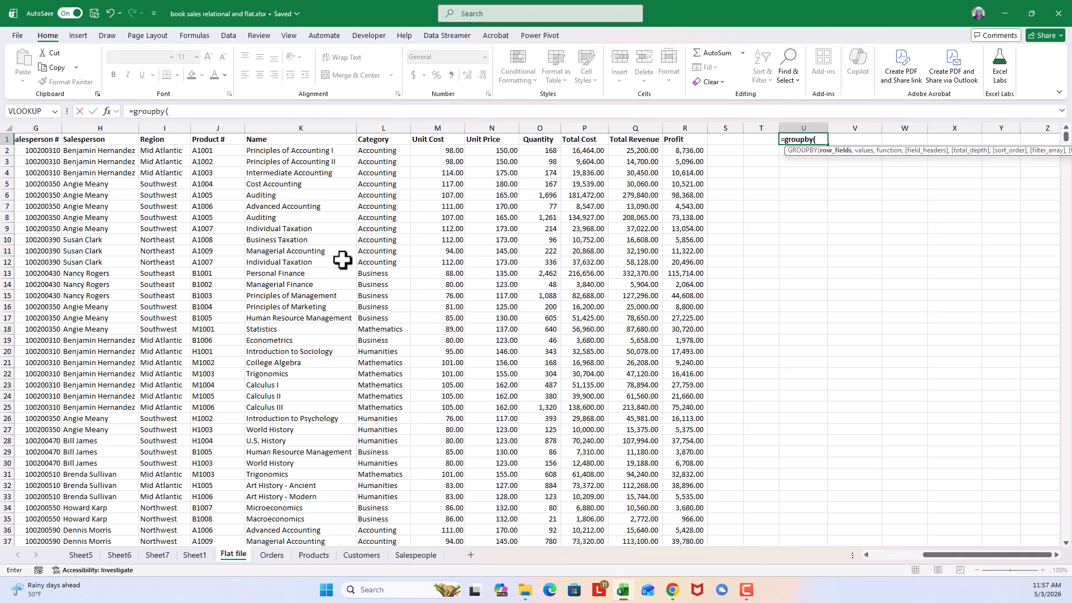
click(112, 139)
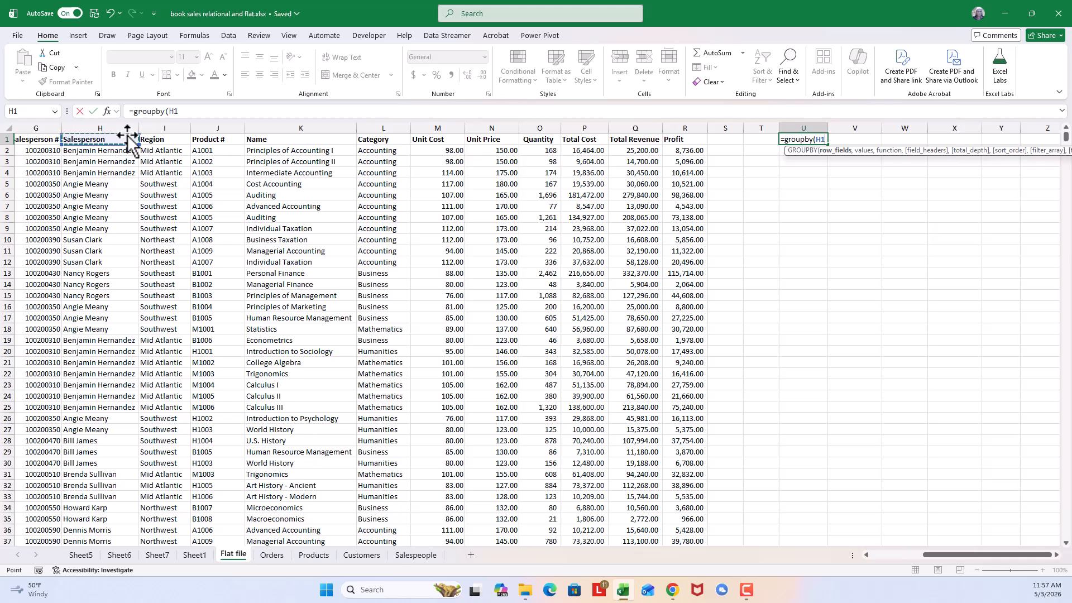
key(ctrl+shift+Down)
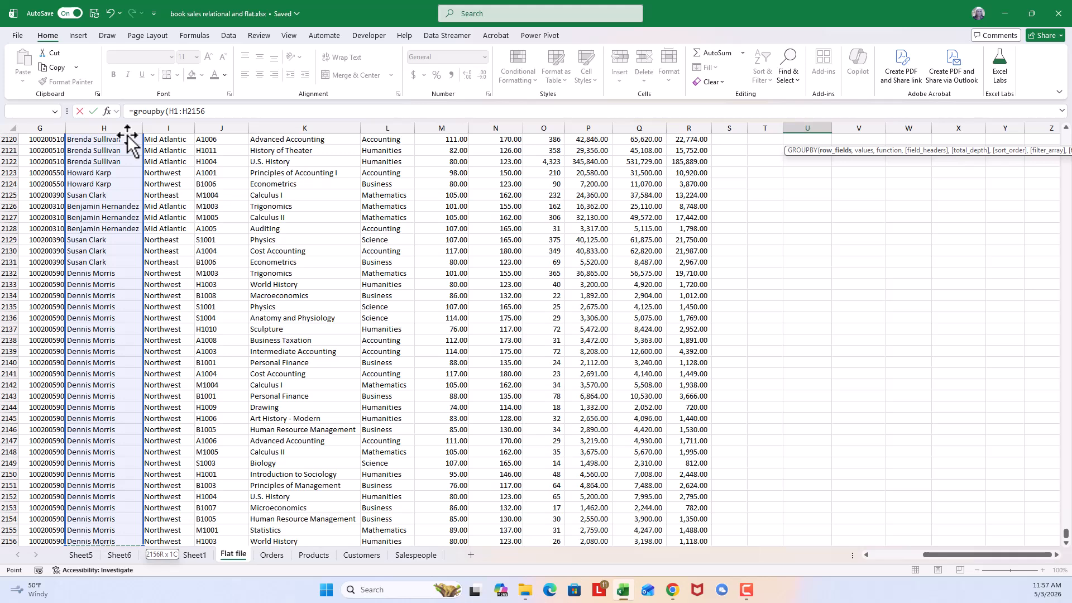
text(,)
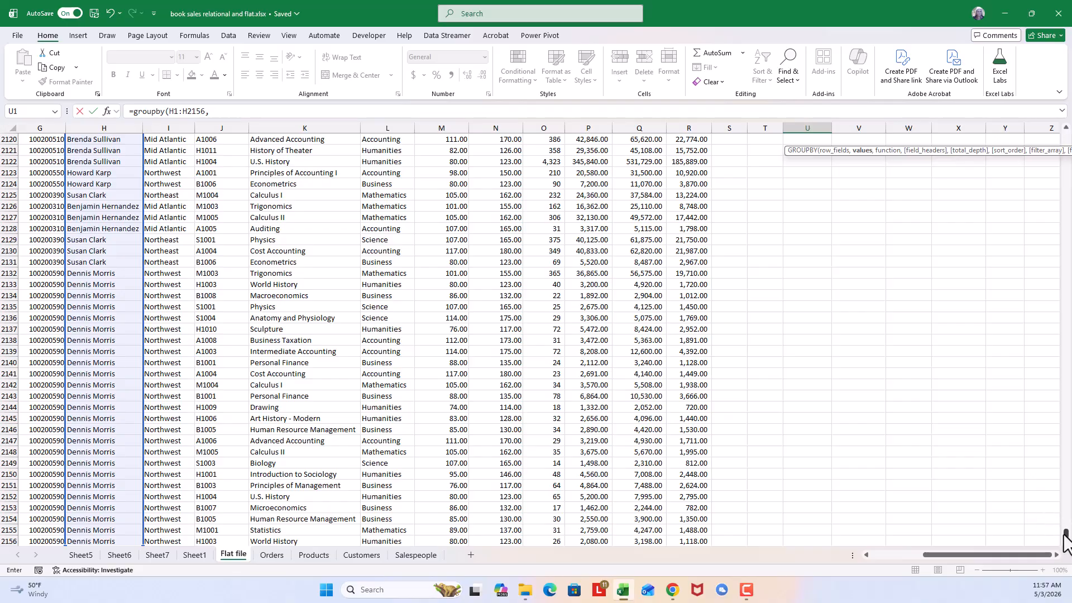
- Add the full Profit column with its header, R1:R2156, as values and PERCENTOF as the function in the GROUPBY formula
drag(1066, 533, 1066, 134)
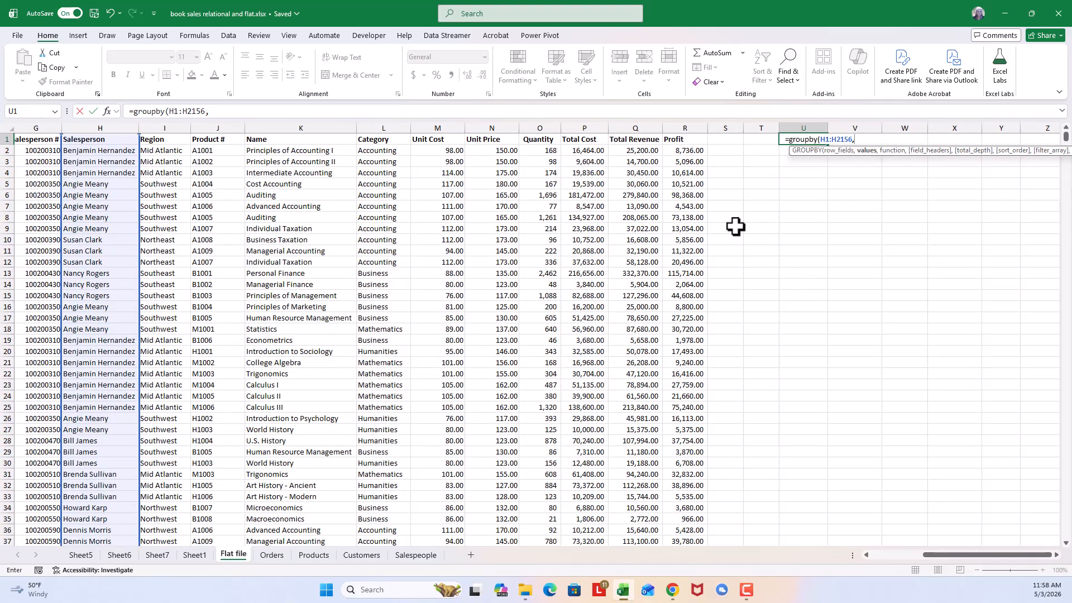
click(685, 138)
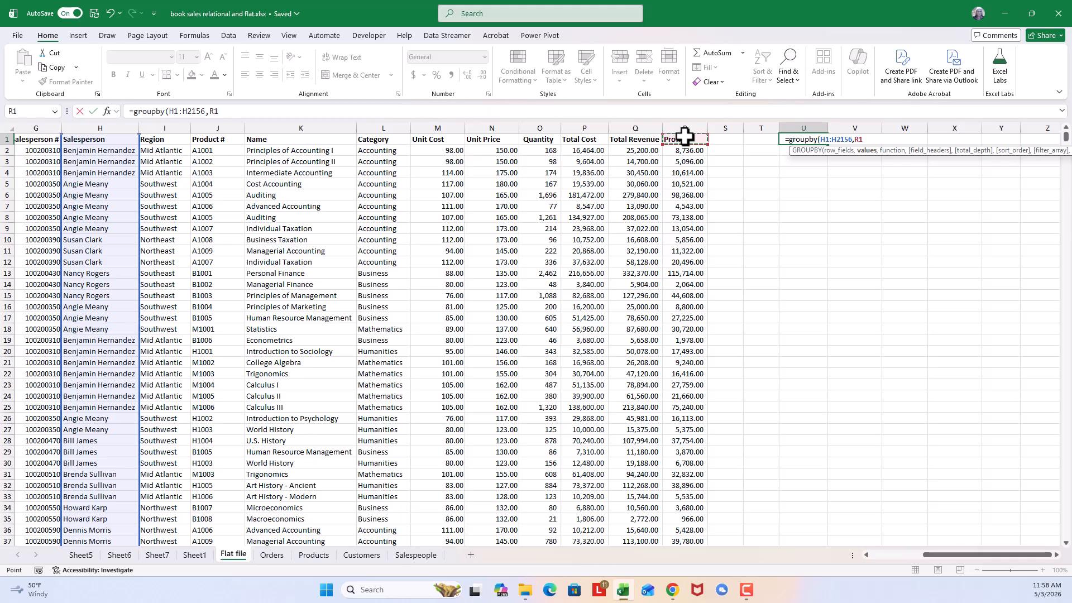
key(ctrl+shift+Down)
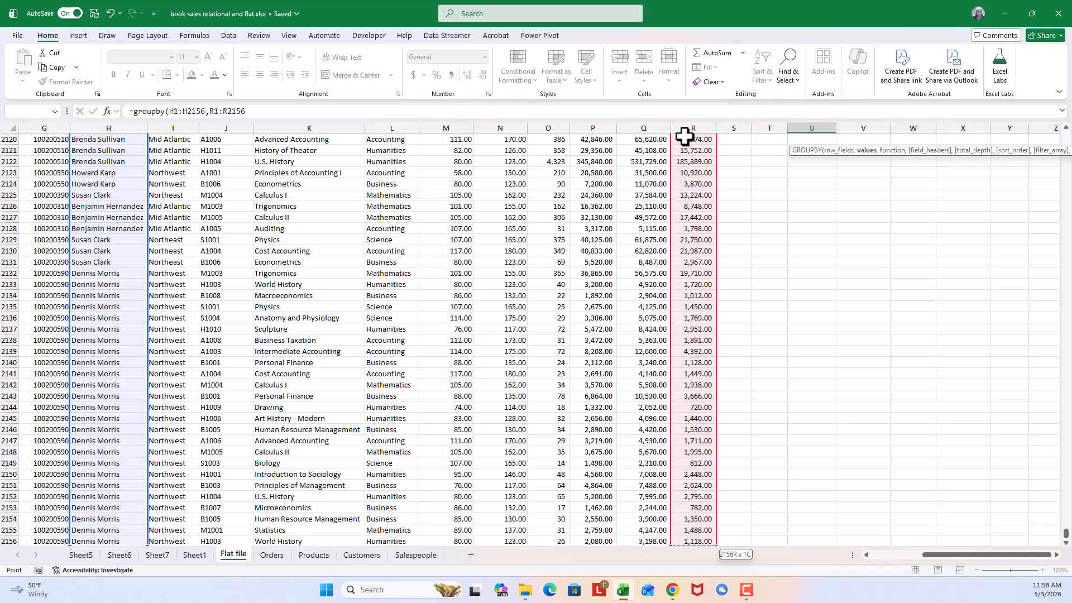
text(,)
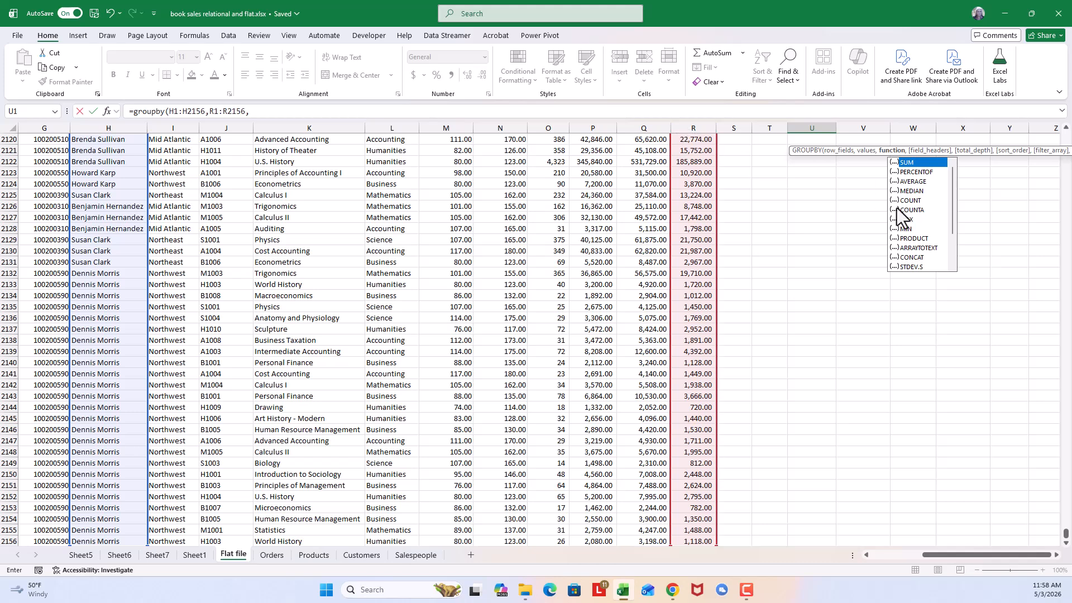
click(926, 173)
double_click(927, 173)
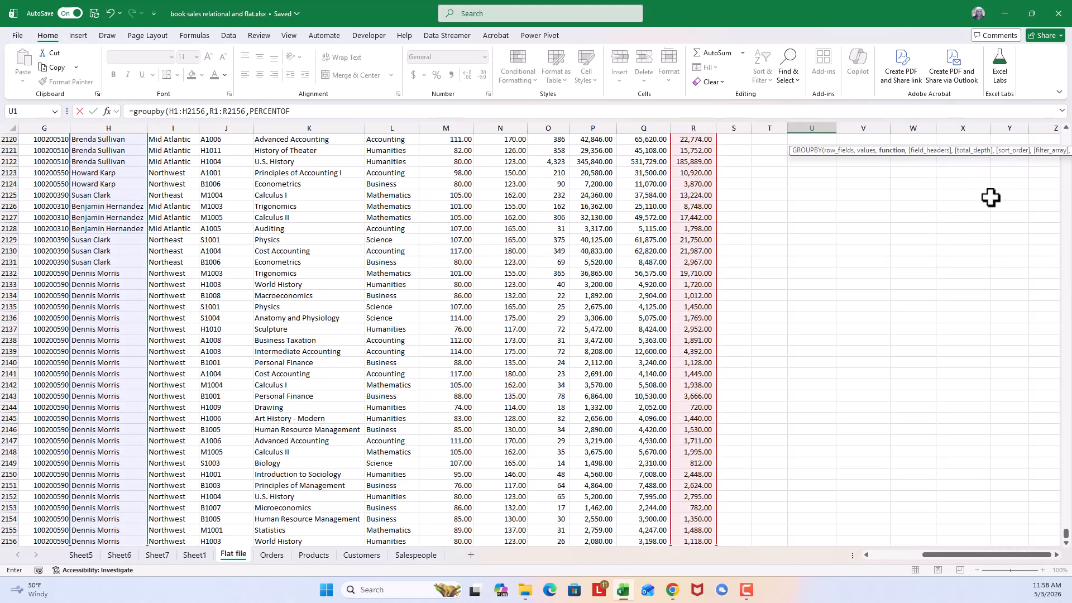
- Complete the GROUPBY formula with field headers set to 3 - Yes and show and total depth set to 1 - Grand totals
text(,)
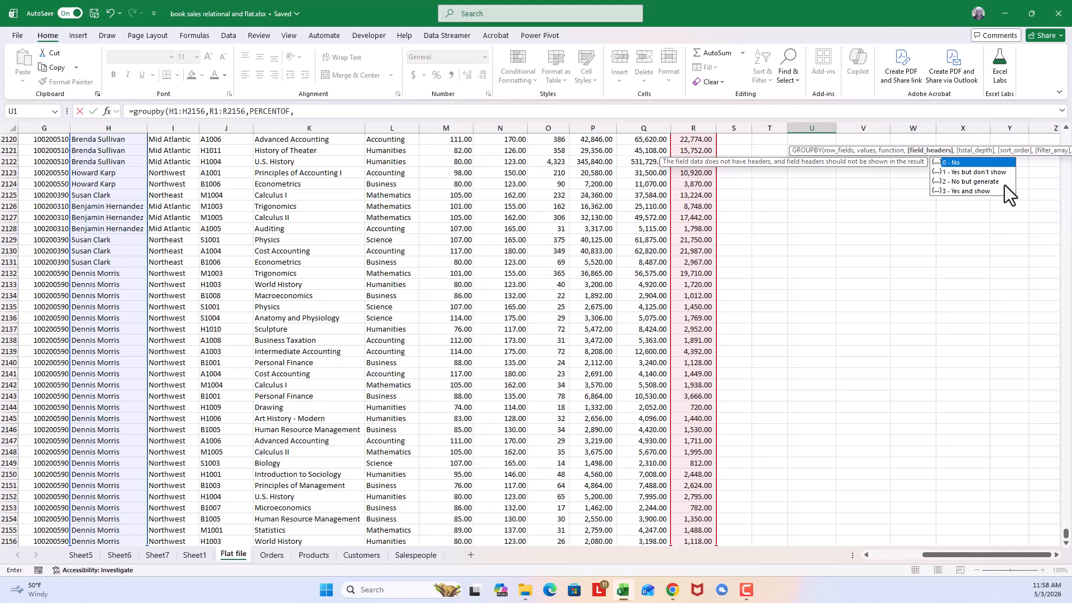
double_click(964, 191)
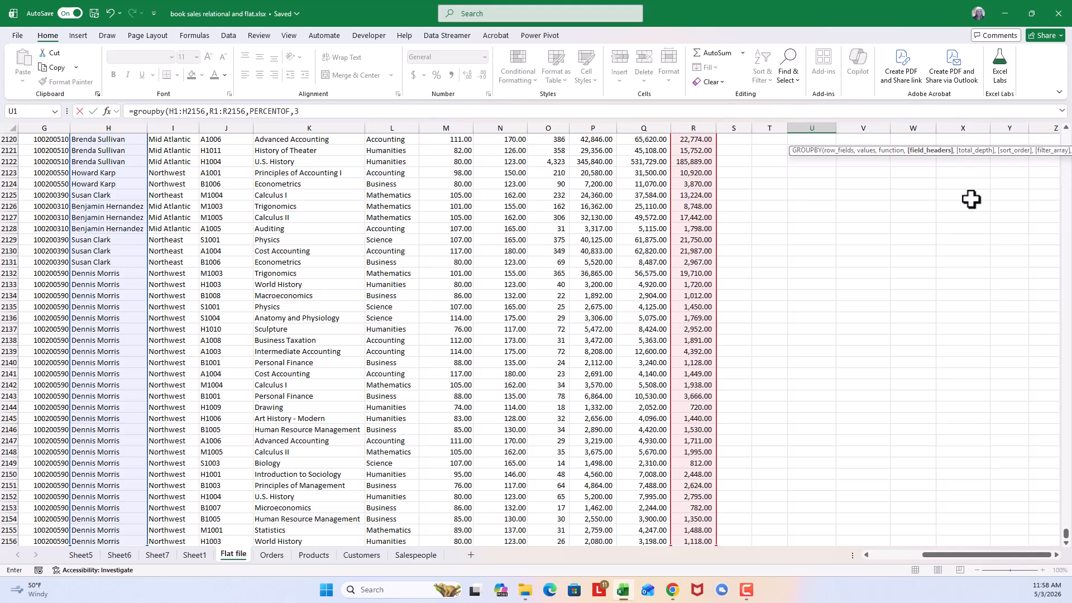
text(,)
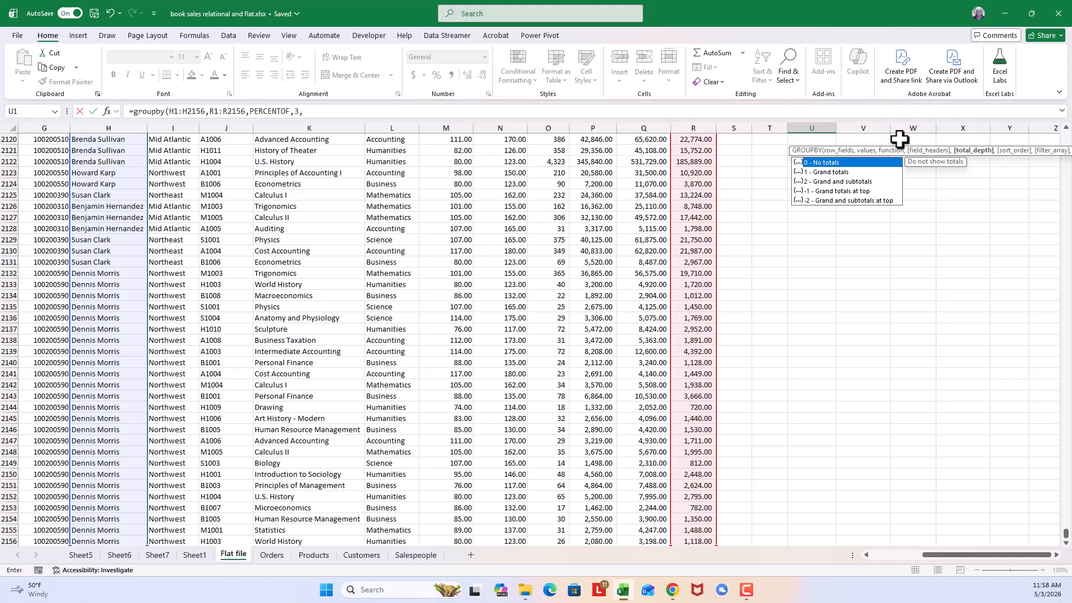
double_click(829, 173)
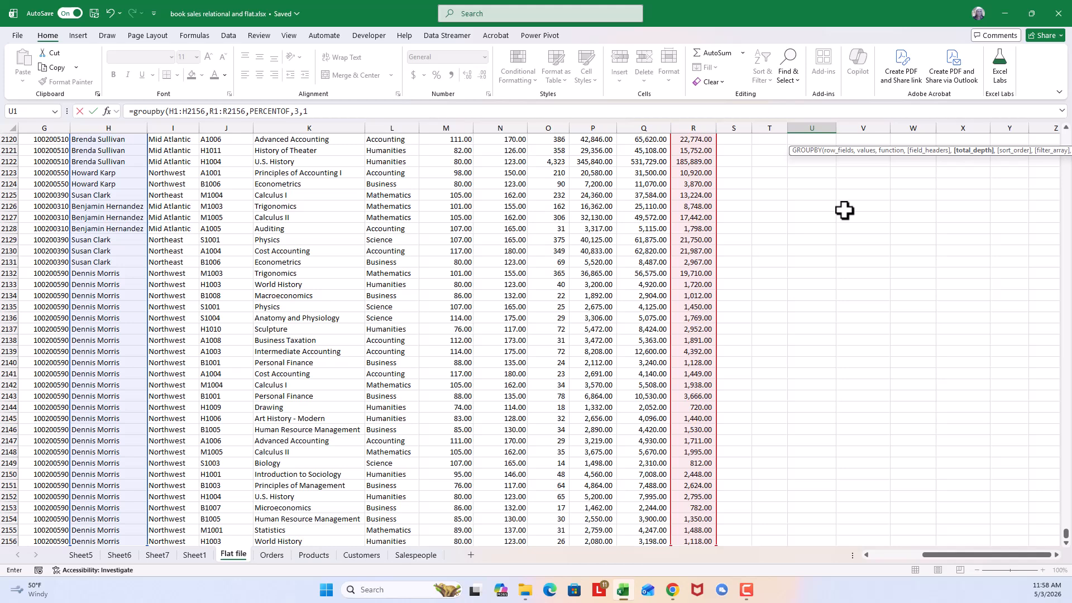
text())
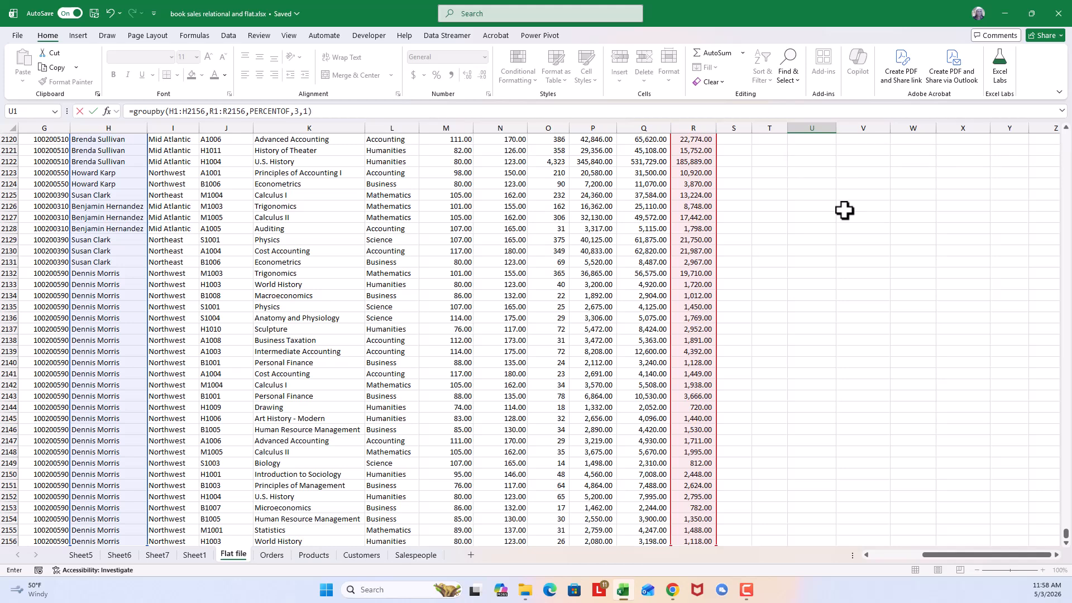
key(Return)
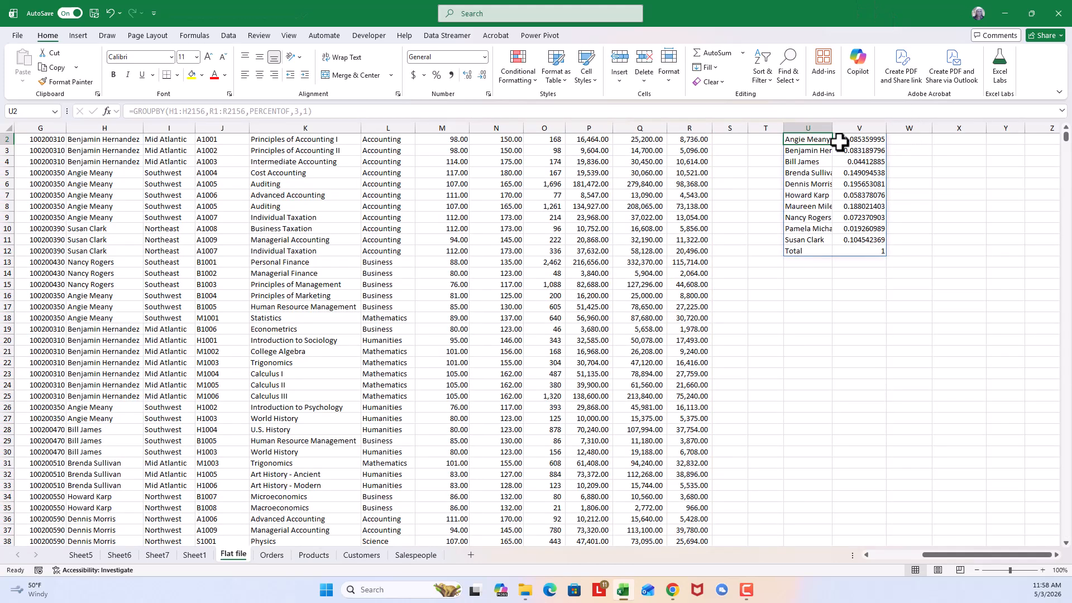
- Format the Profit shares in V2:V12 as percentages with two decimal places
scroll(910, 286, up, 1)
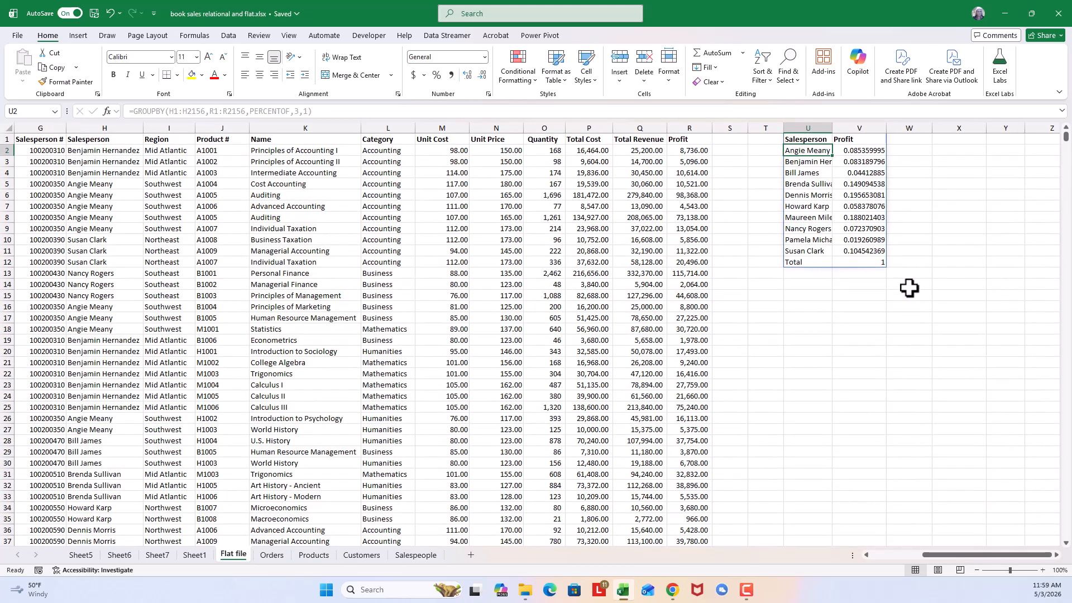
drag(864, 148, 871, 261)
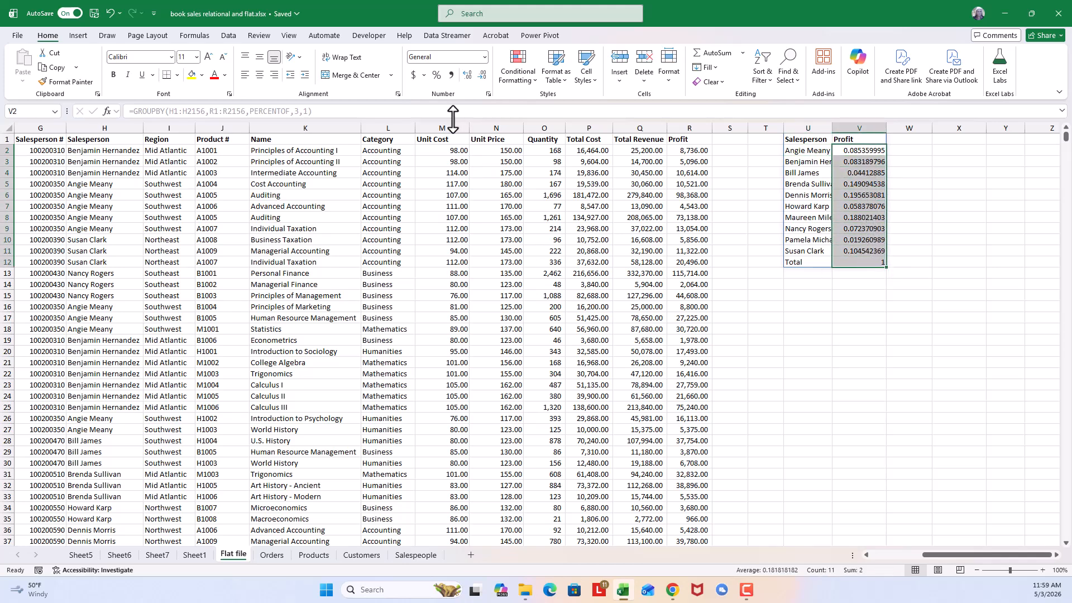
click(436, 76)
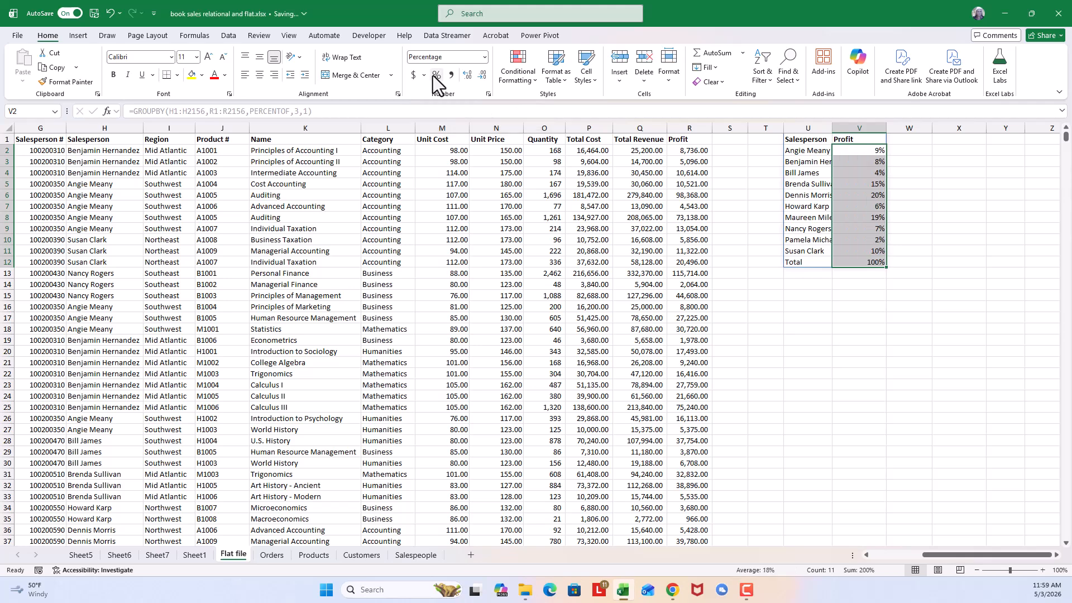
click(468, 79)
click(468, 79)
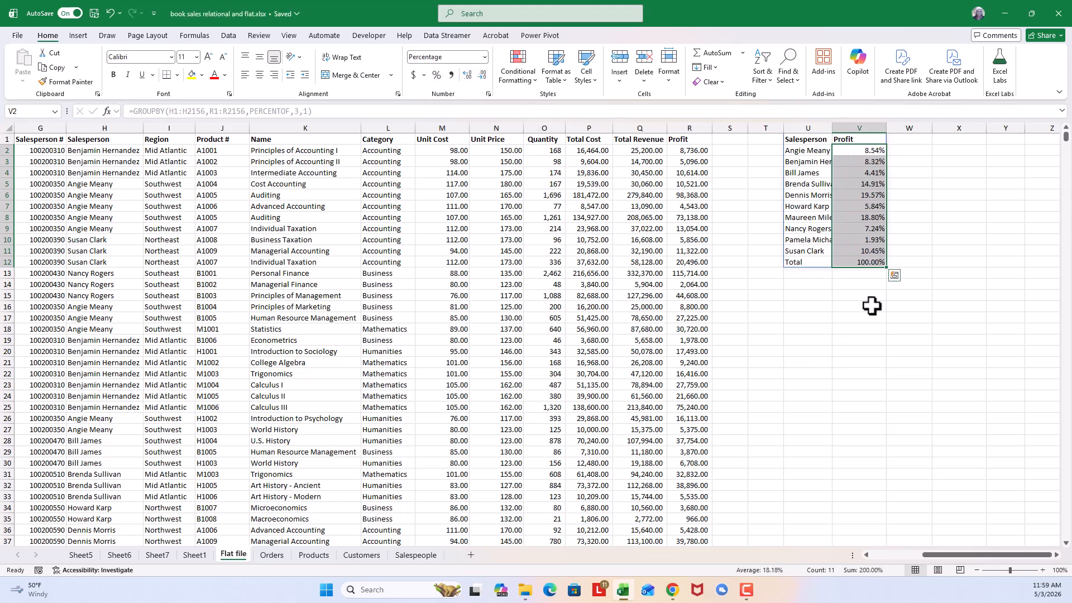
- Widen column U to fit the full salesperson names in the GROUPBY summary
click(803, 142)
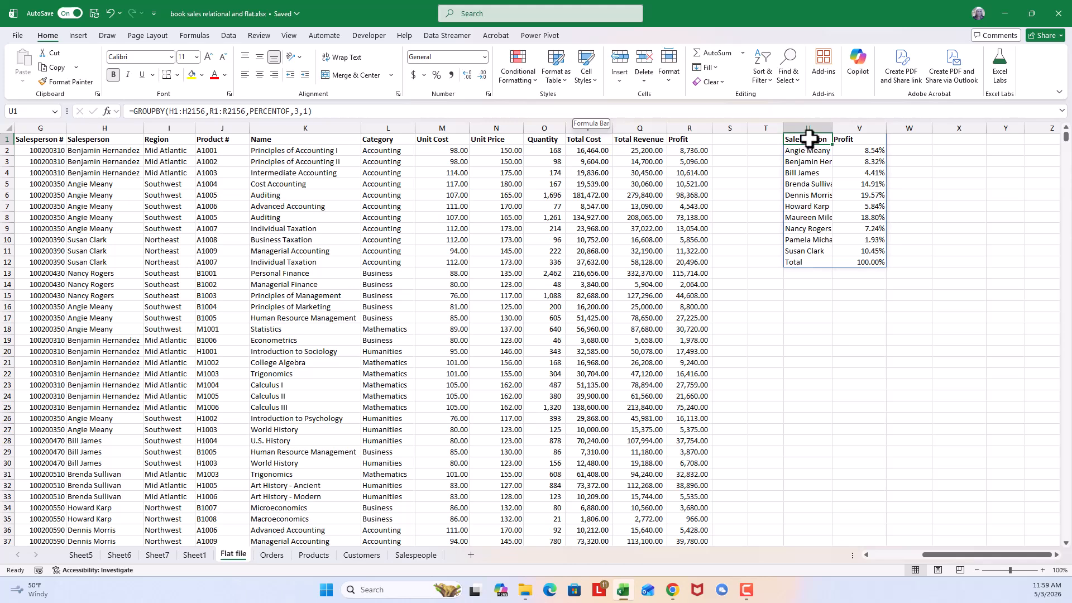
click(808, 183)
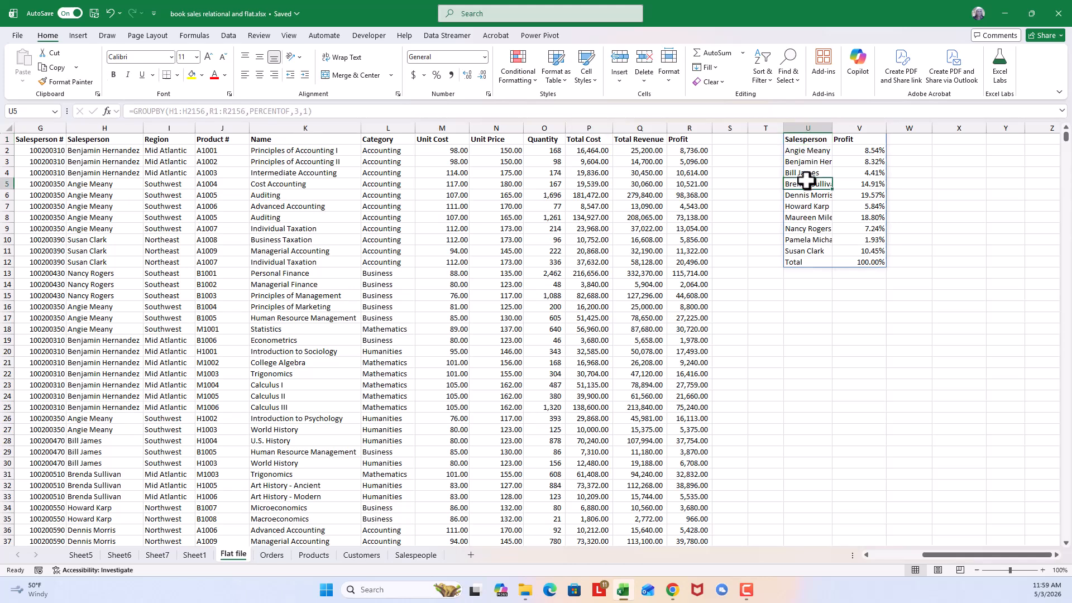
click(816, 239)
click(859, 161)
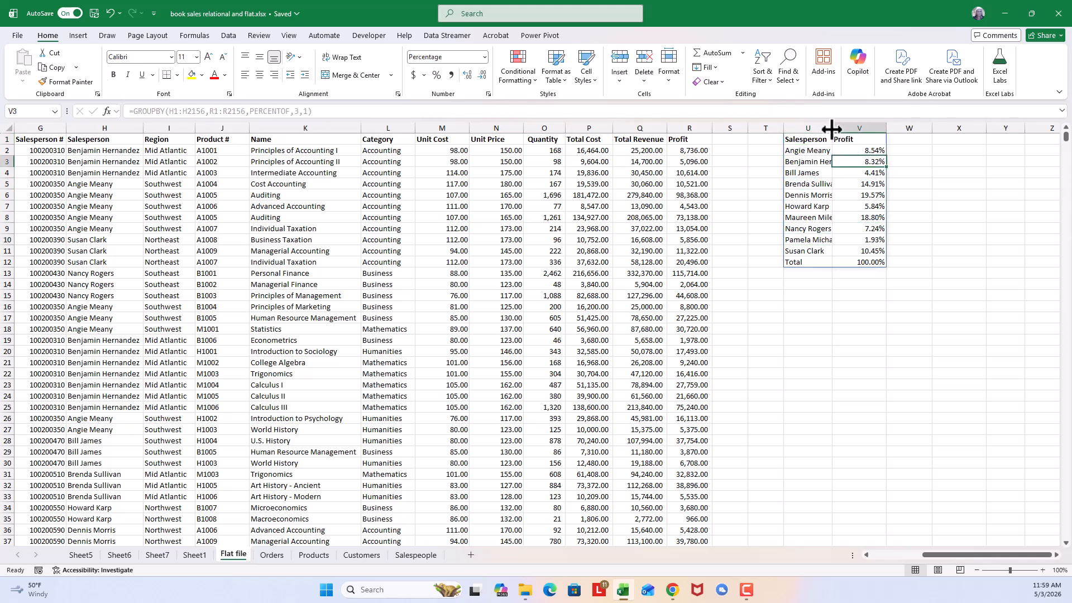
drag(832, 128, 843, 127)
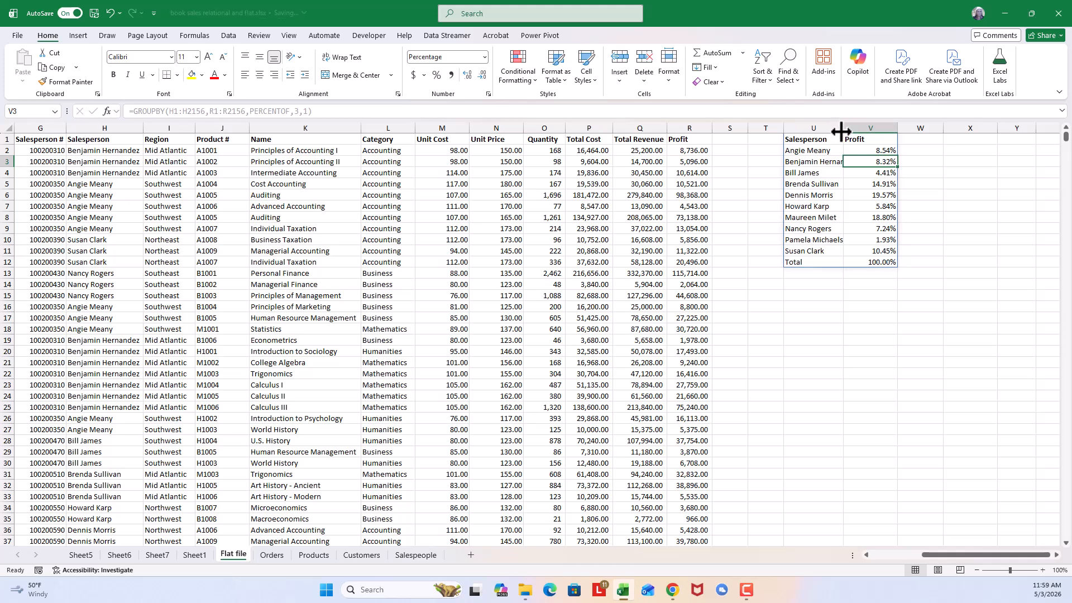
double_click(842, 126)
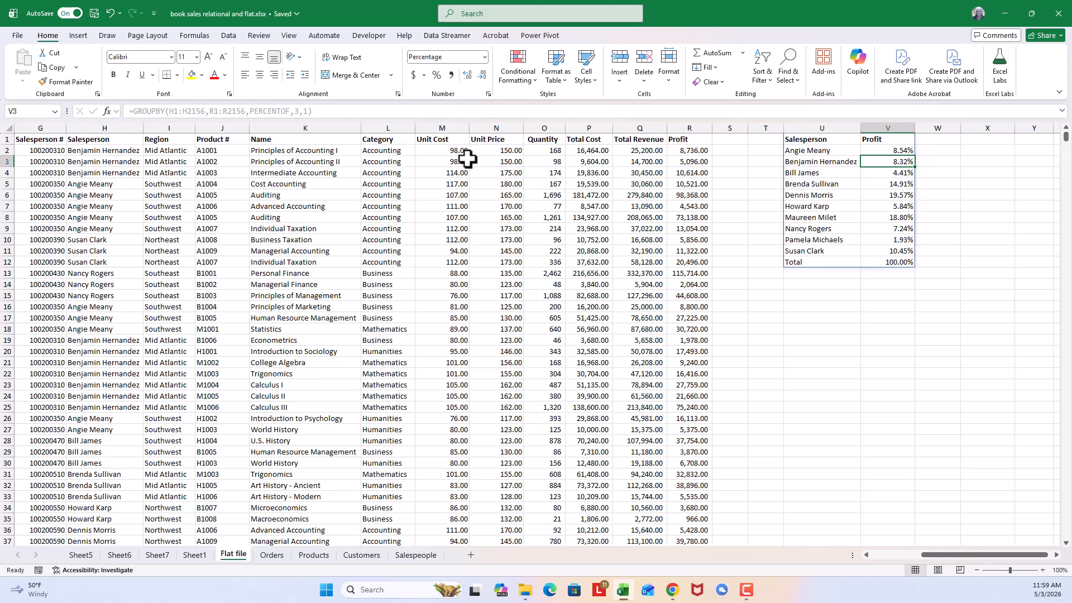
- Change the values argument of the GROUPBY formula in U1 to Q1:R2156 to include Total Revenue alongside Profit
click(824, 142)
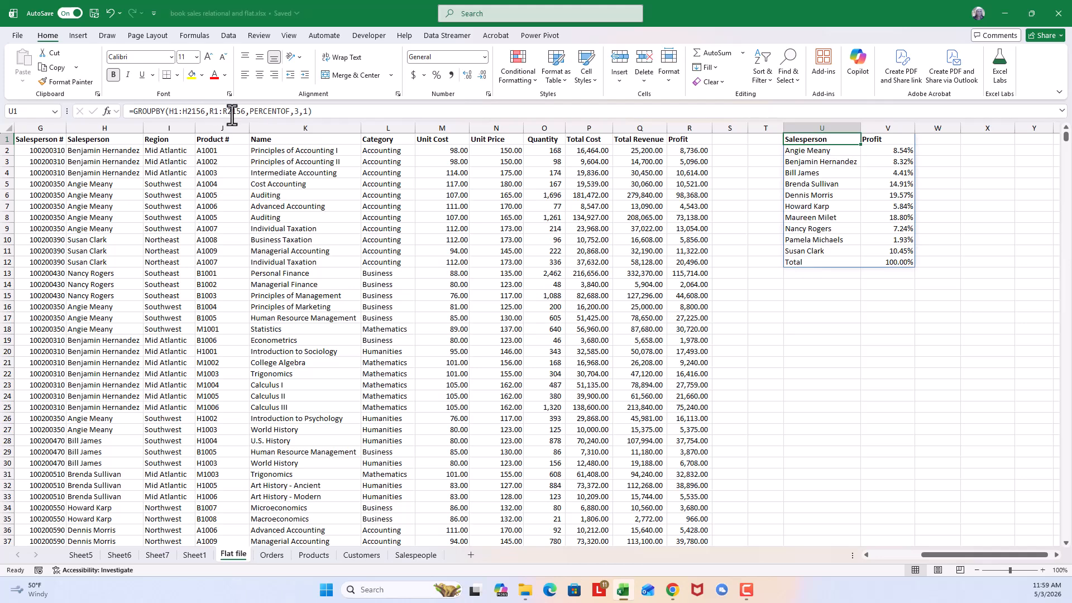
click(213, 111)
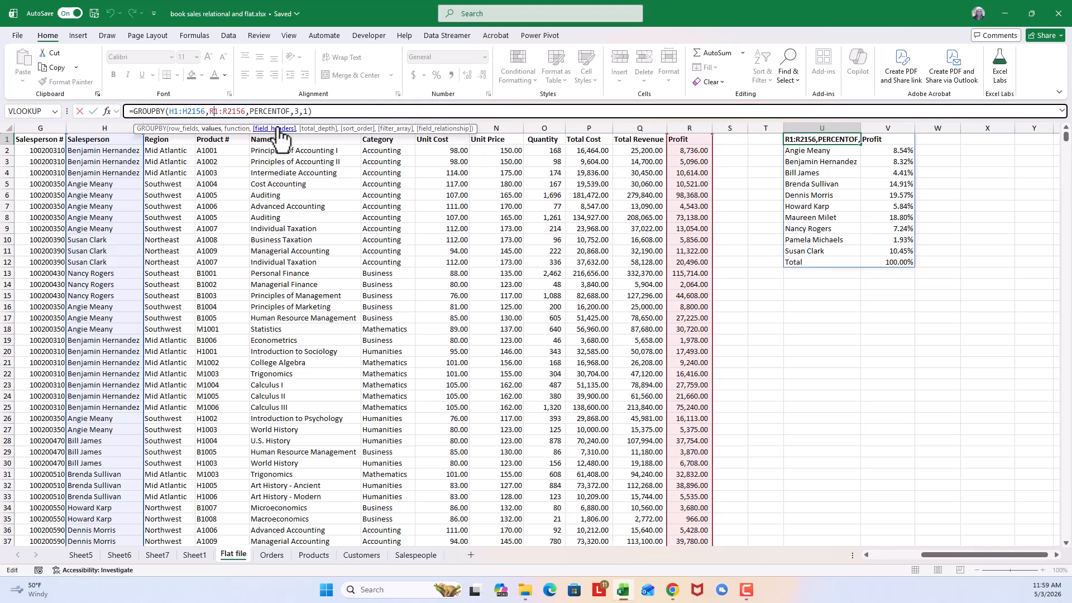
key(BackSpace)
text(Q)
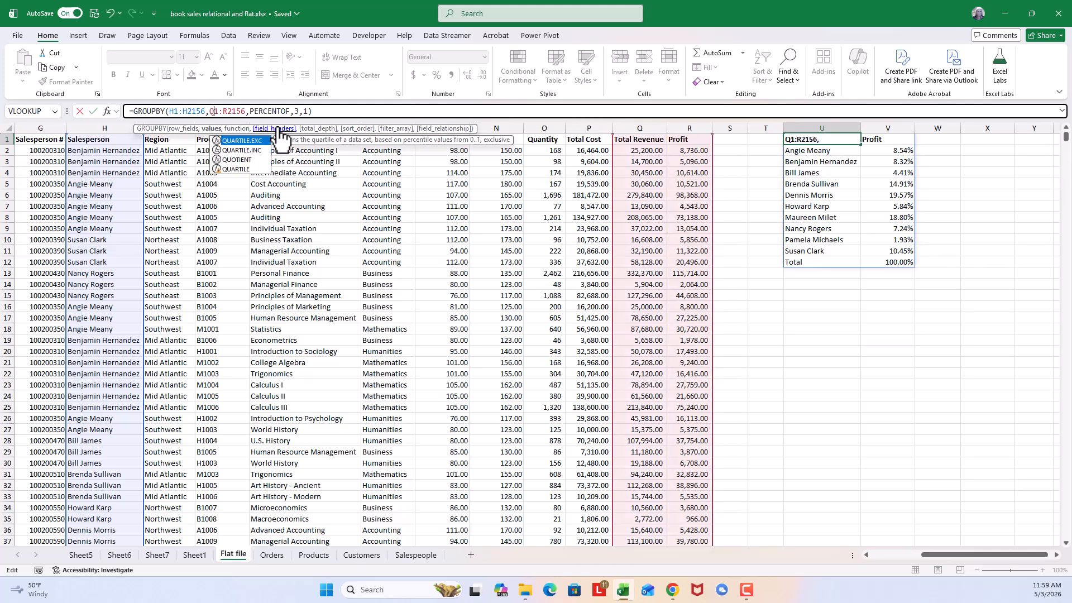
key(Return)
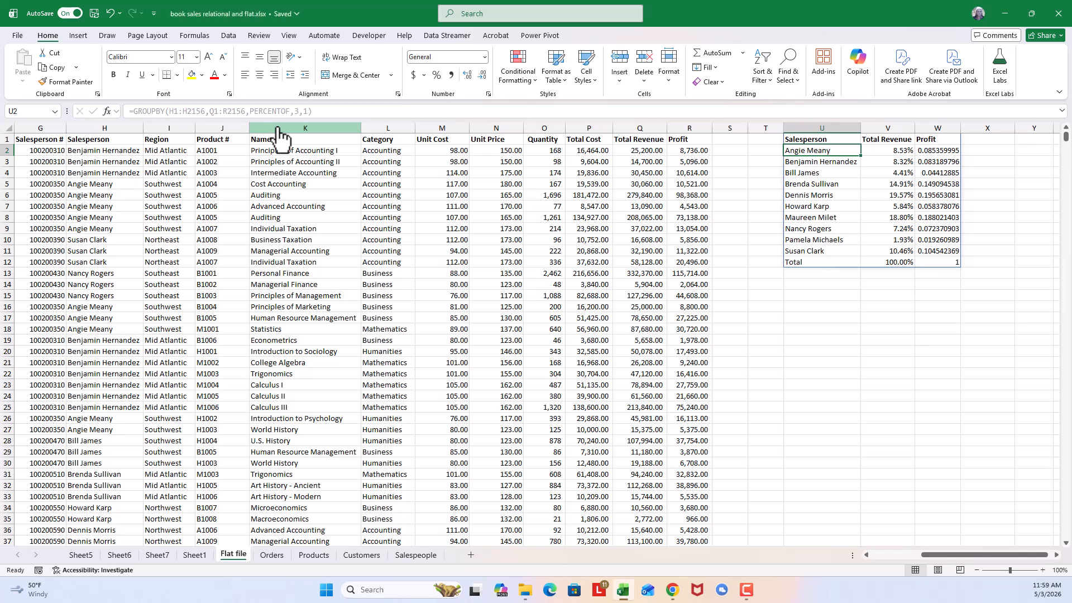
- Format the Profit shares in W2:W12 as percentages with two decimal places
click(948, 150)
drag(947, 150, 951, 262)
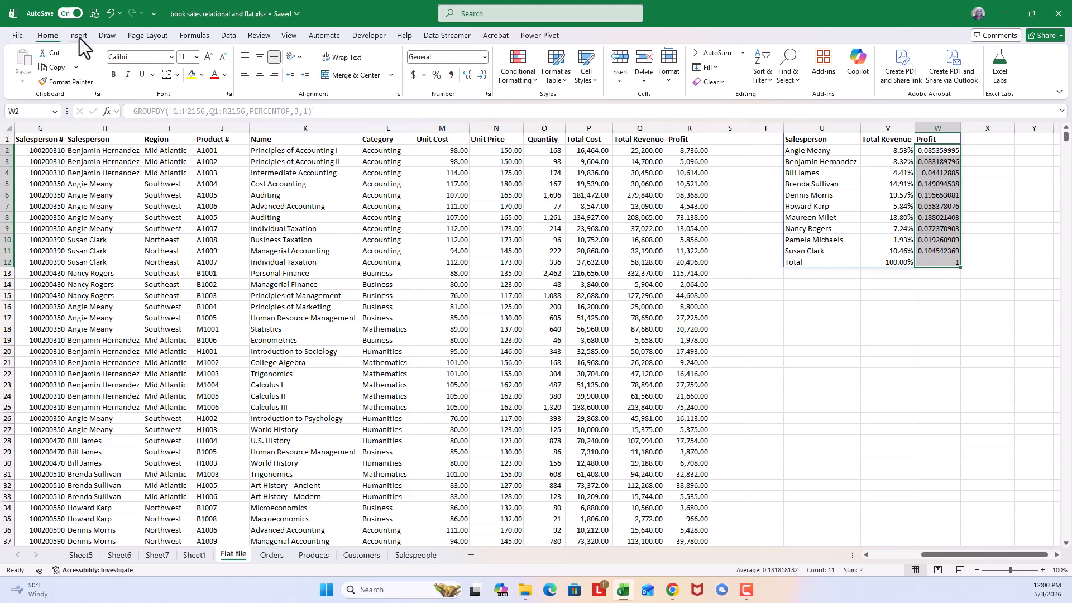
click(436, 76)
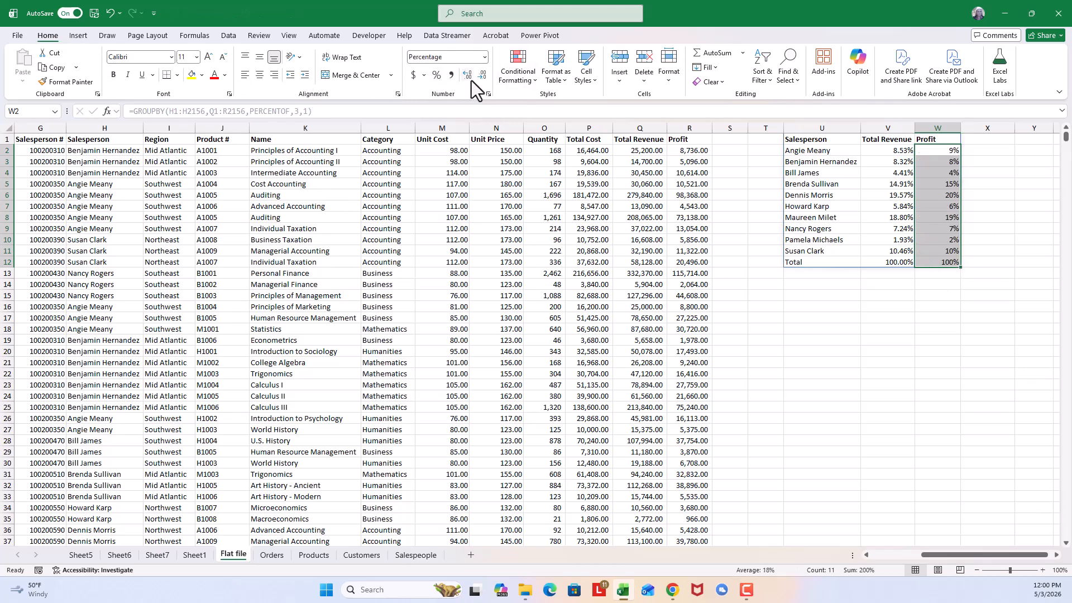
click(471, 79)
click(471, 79)
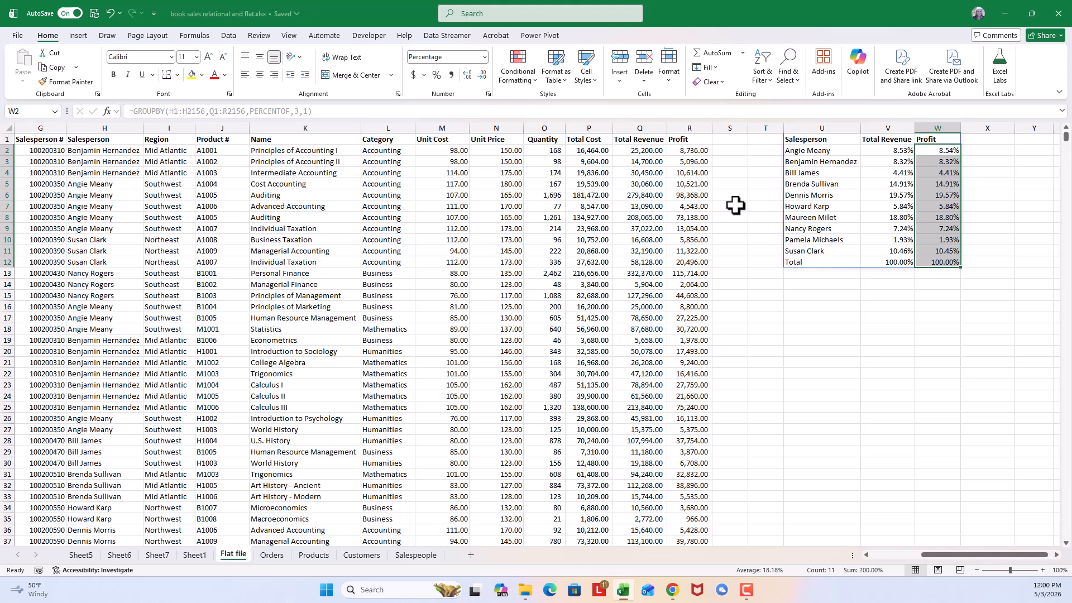
click(762, 195)
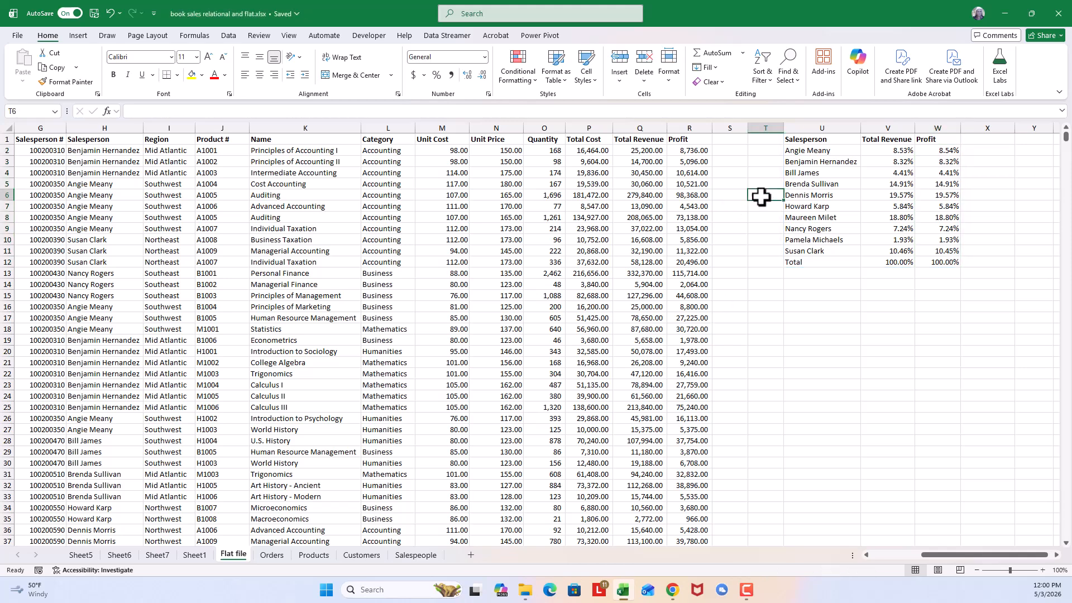
- Change the row fields argument of the GROUPBY formula in U1 to the book Name column, K1:K2156
click(834, 139)
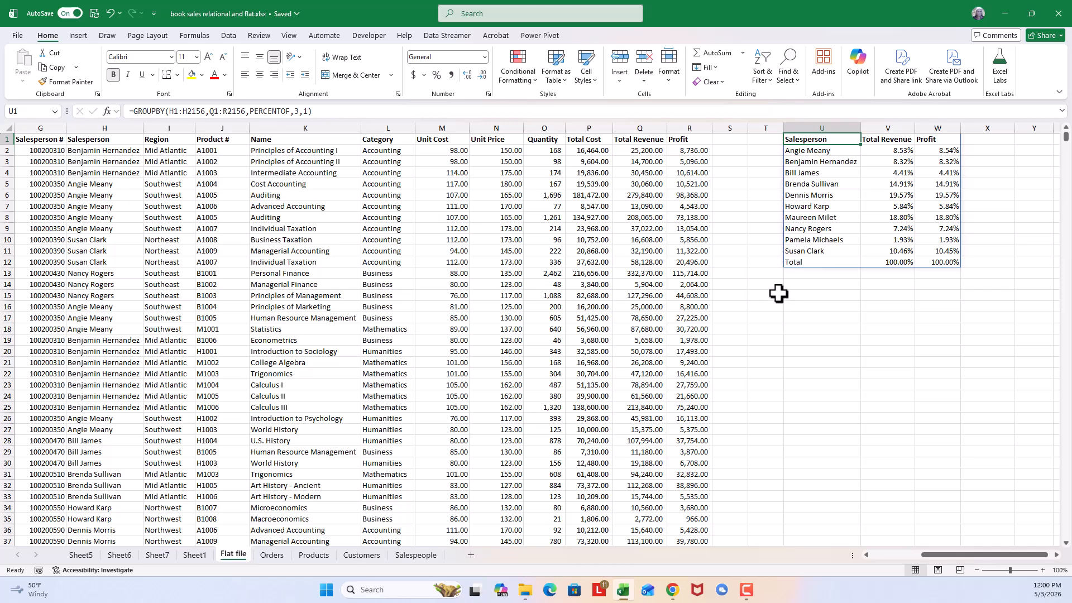
key(ctrl+s)
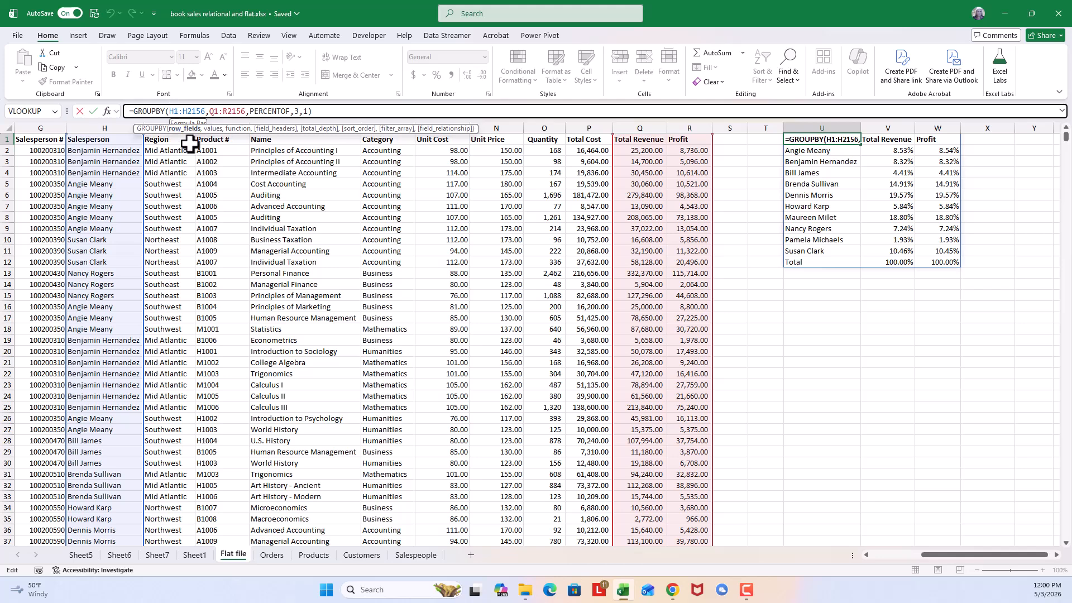
key(BackSpace)
text(K)
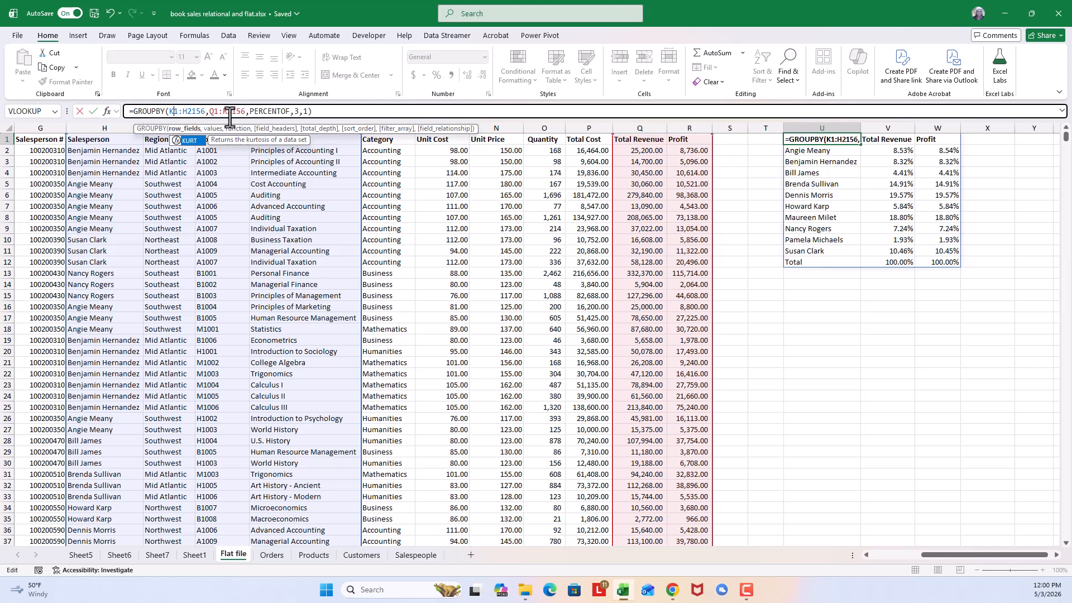
click(184, 111)
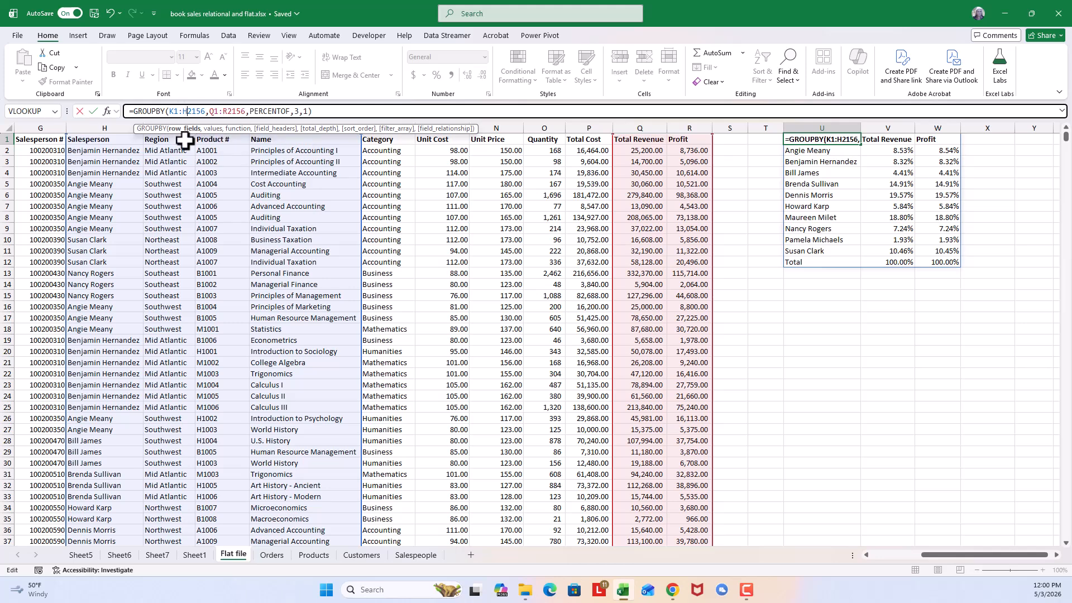
key(Delete)
text(K)
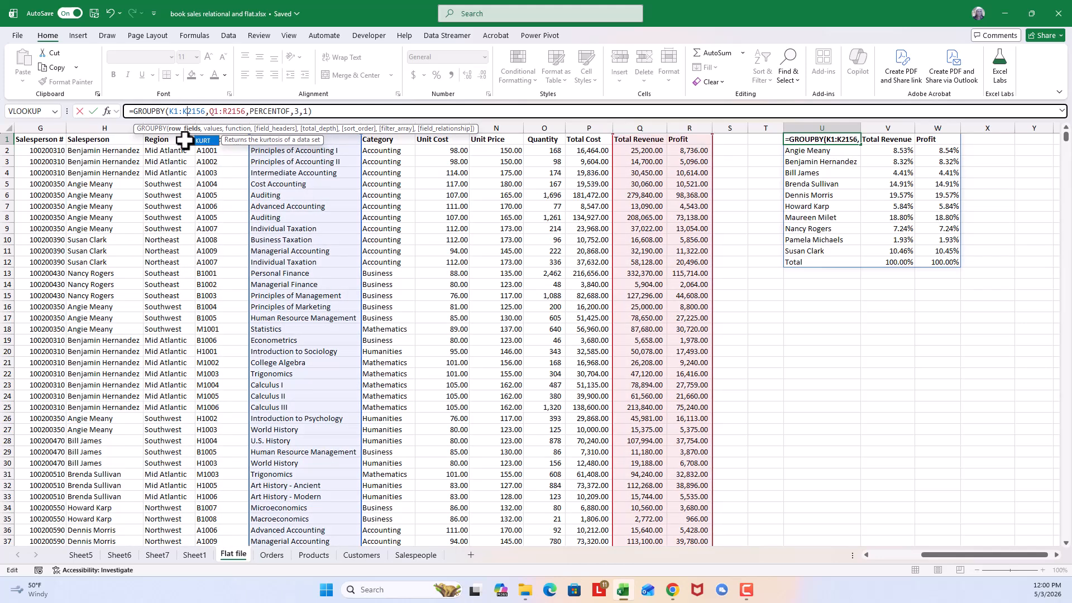
key(Return)
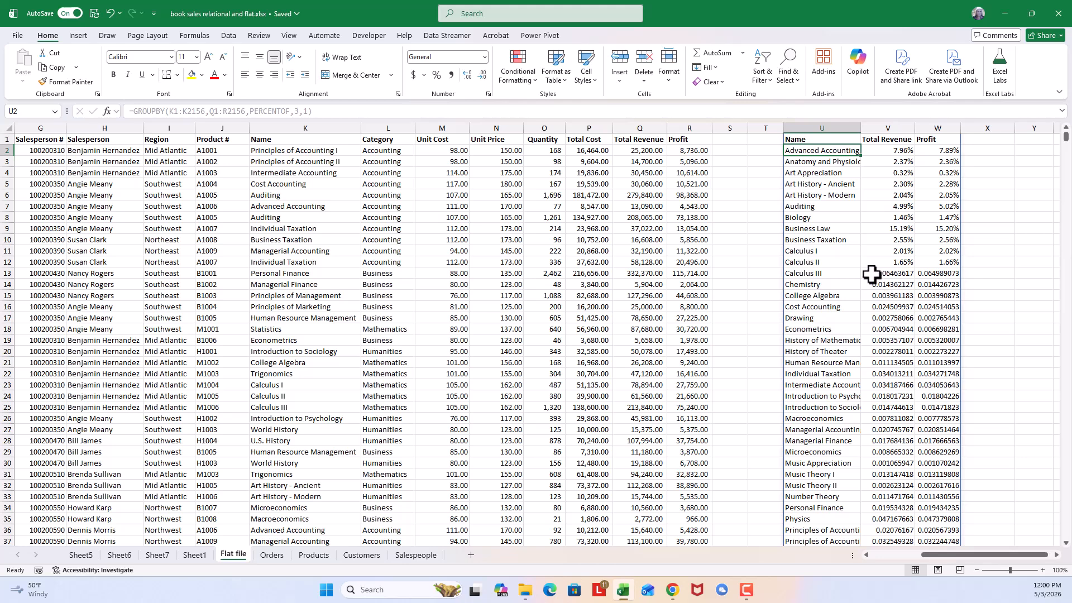
click(835, 137)
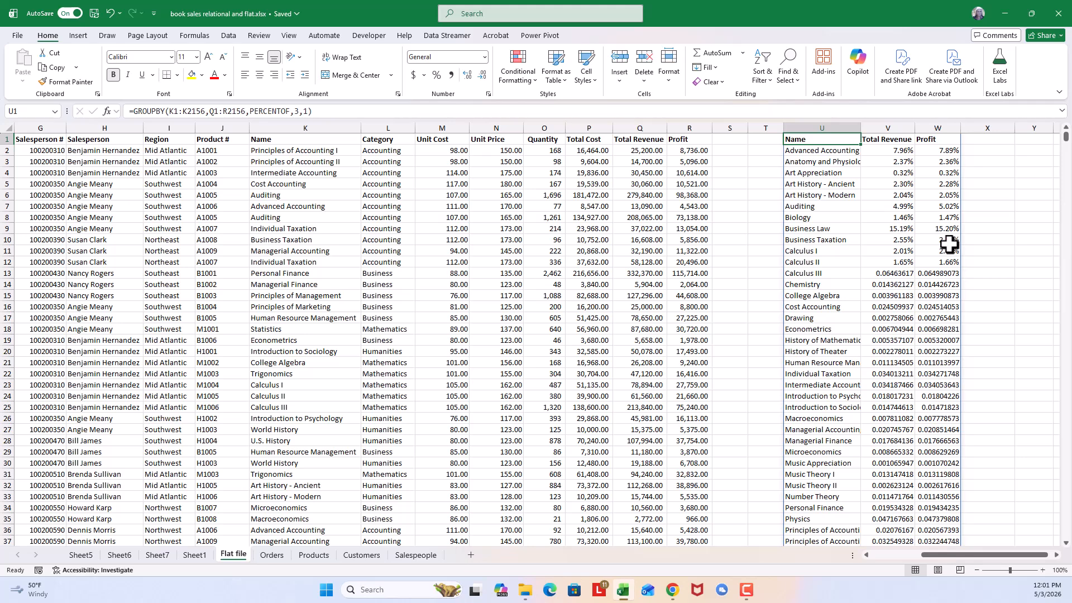
- Clear the GROUPBY formula from U1 and delete columns U:W
key(Delete)
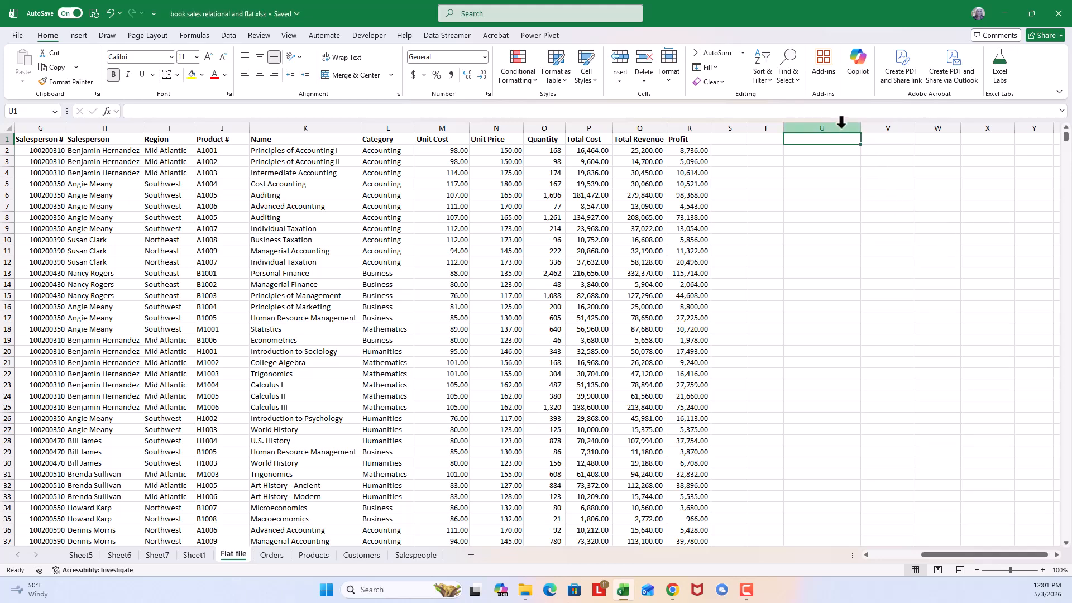
drag(839, 127, 932, 121)
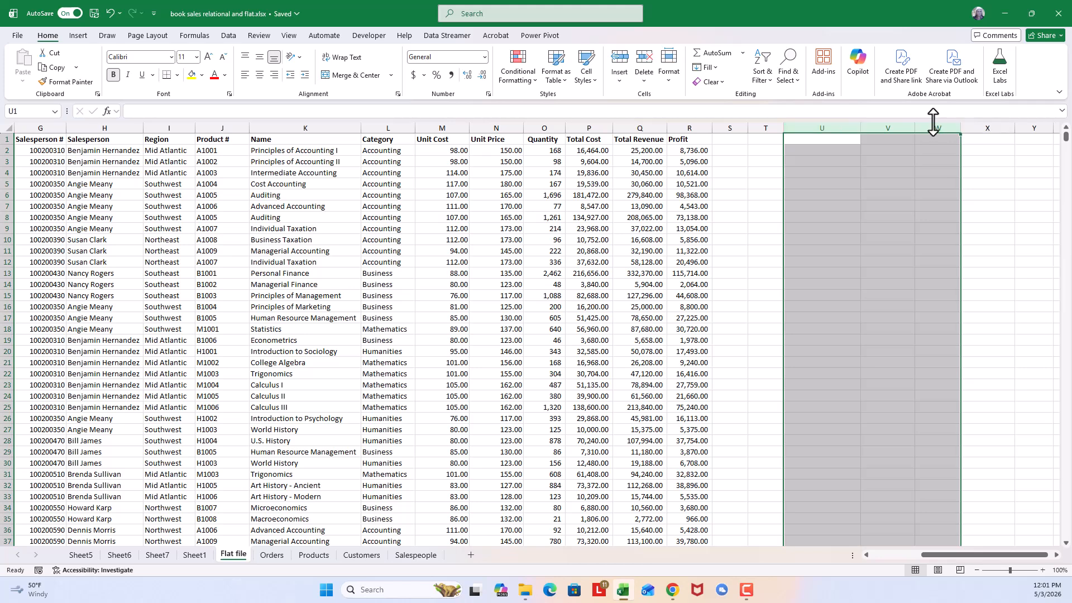
right_click(933, 128)
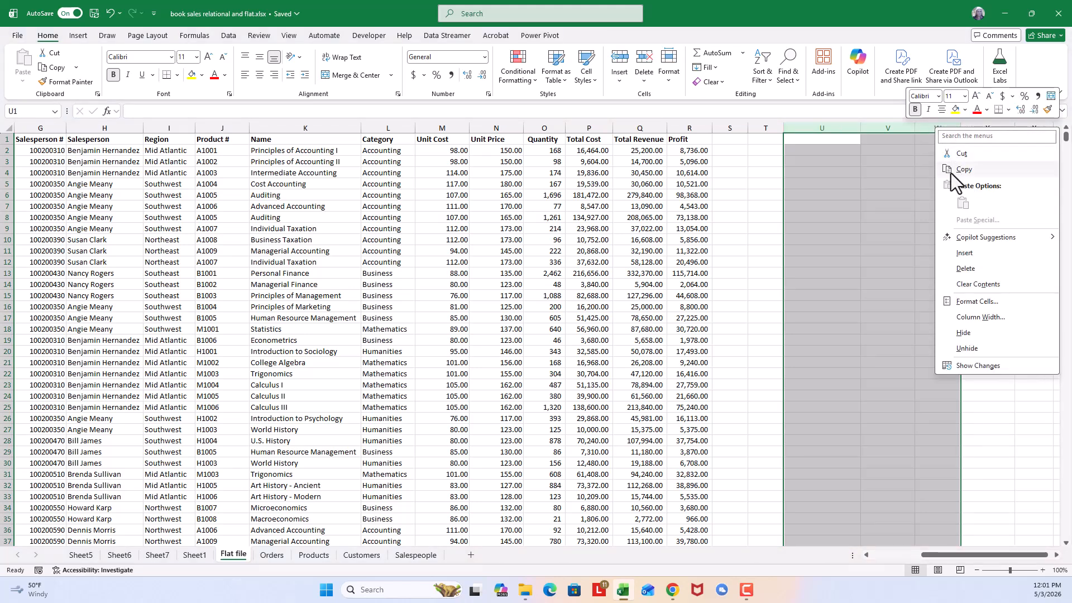
click(959, 270)
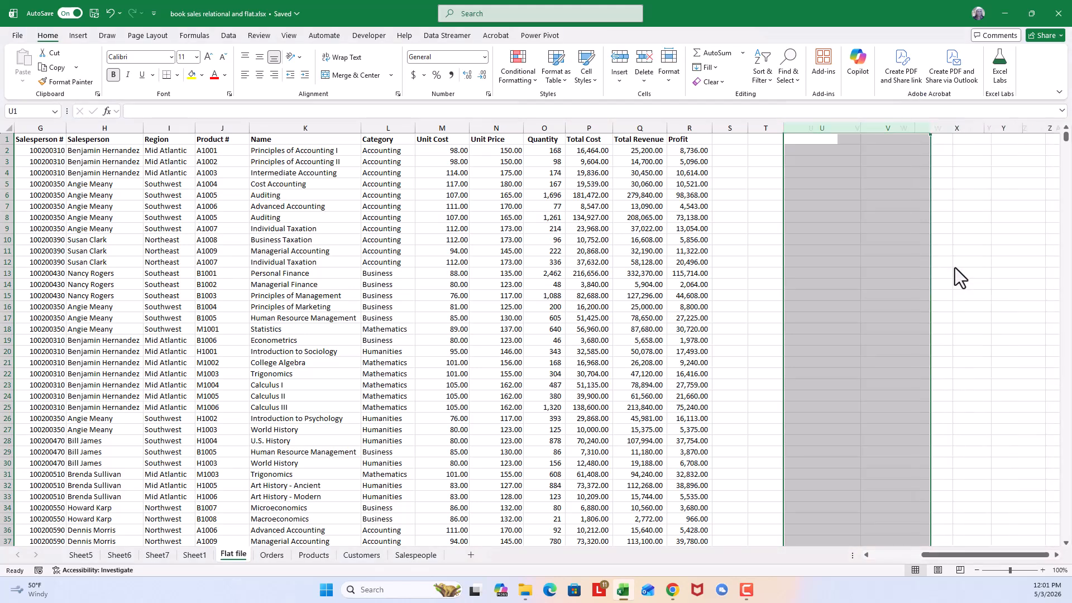
- Begin a FILTER formula in U1 with the whole flat file data range A1:R2156 as its array
click(813, 139)
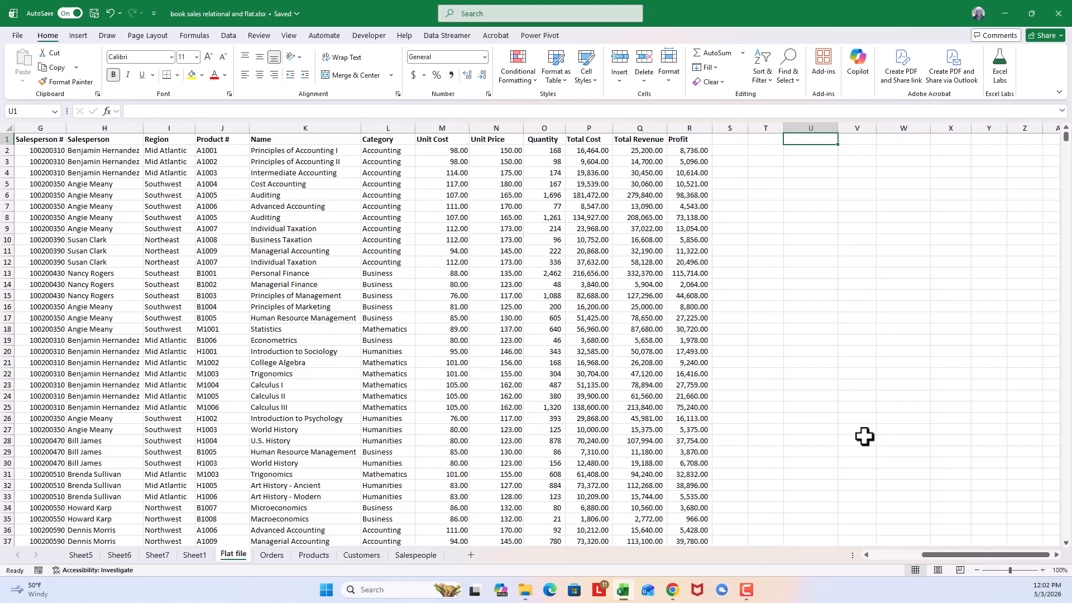
text(=)
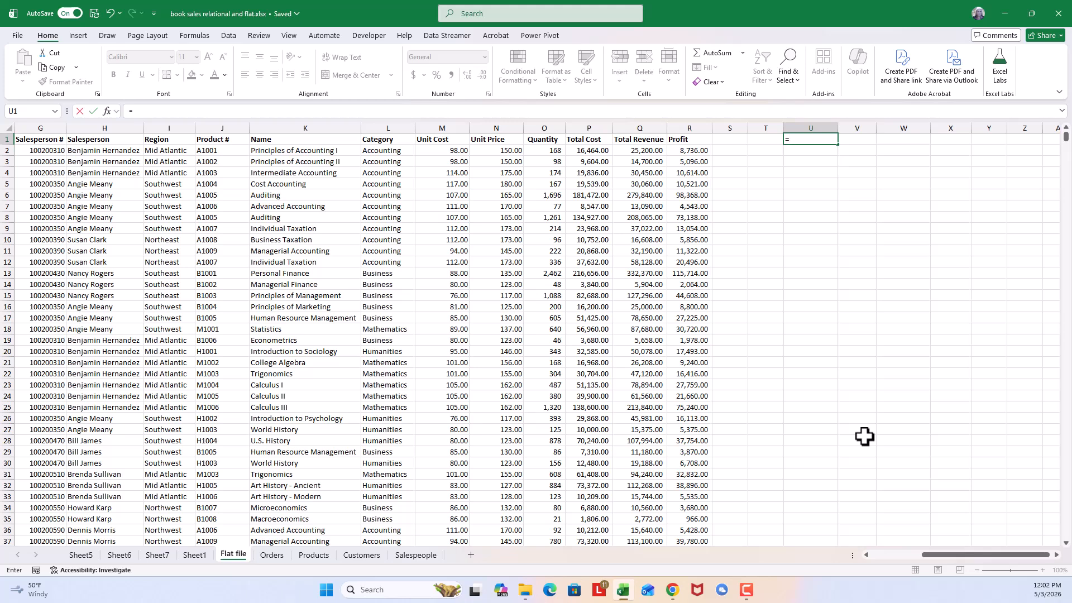
text(filter)
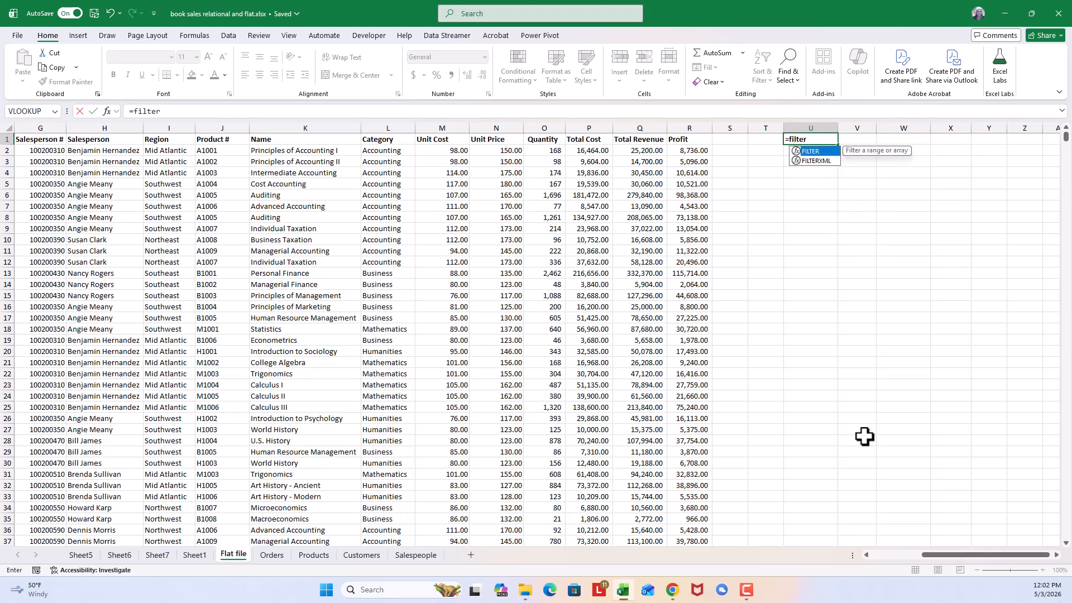
text(()
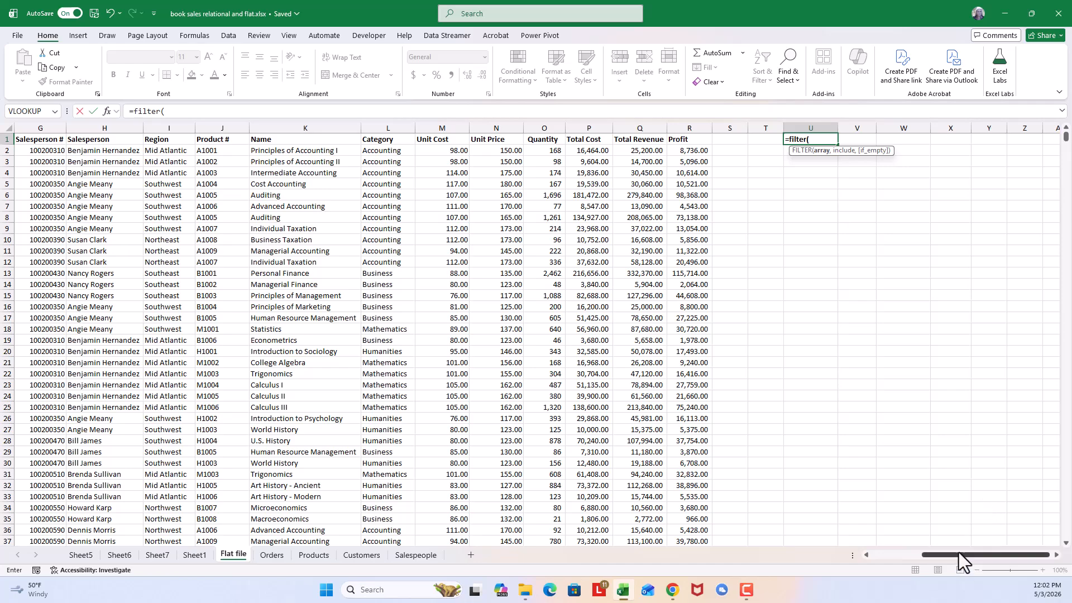
drag(957, 552, 869, 556)
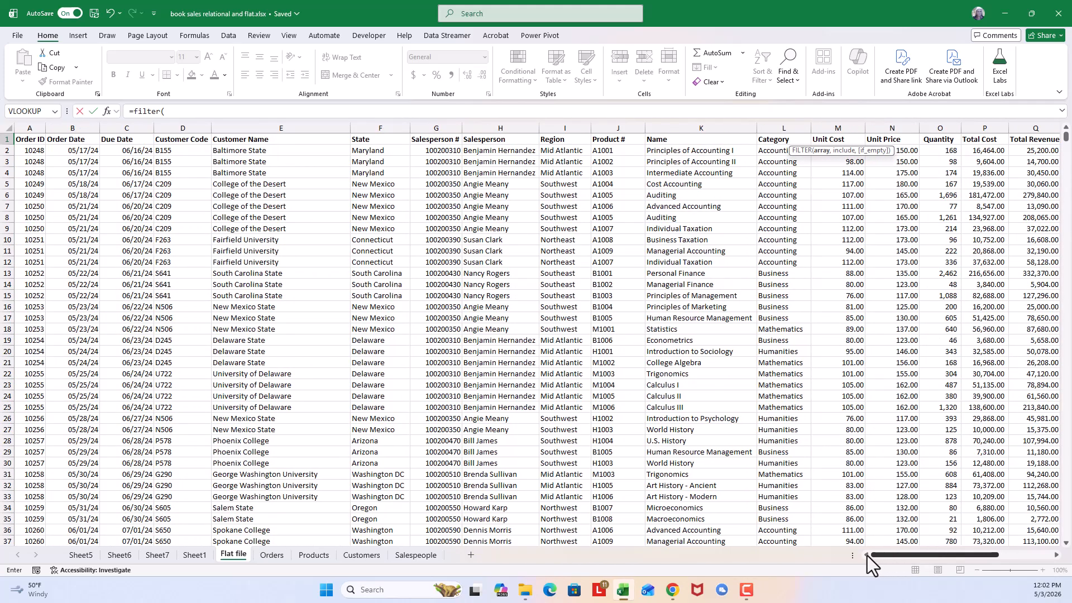
click(27, 141)
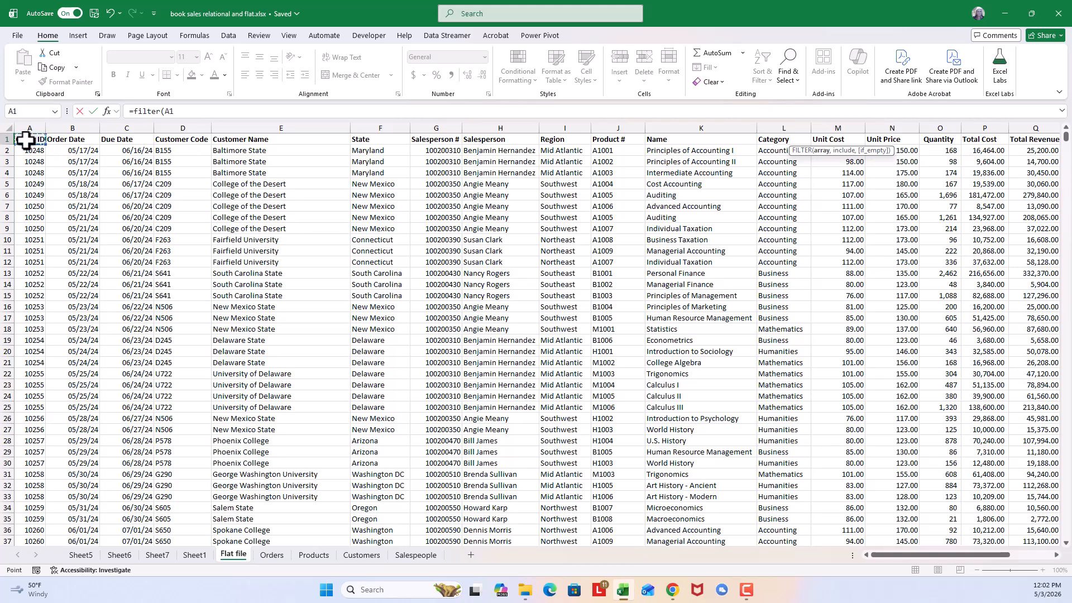
key(ctrl+shift+Down)
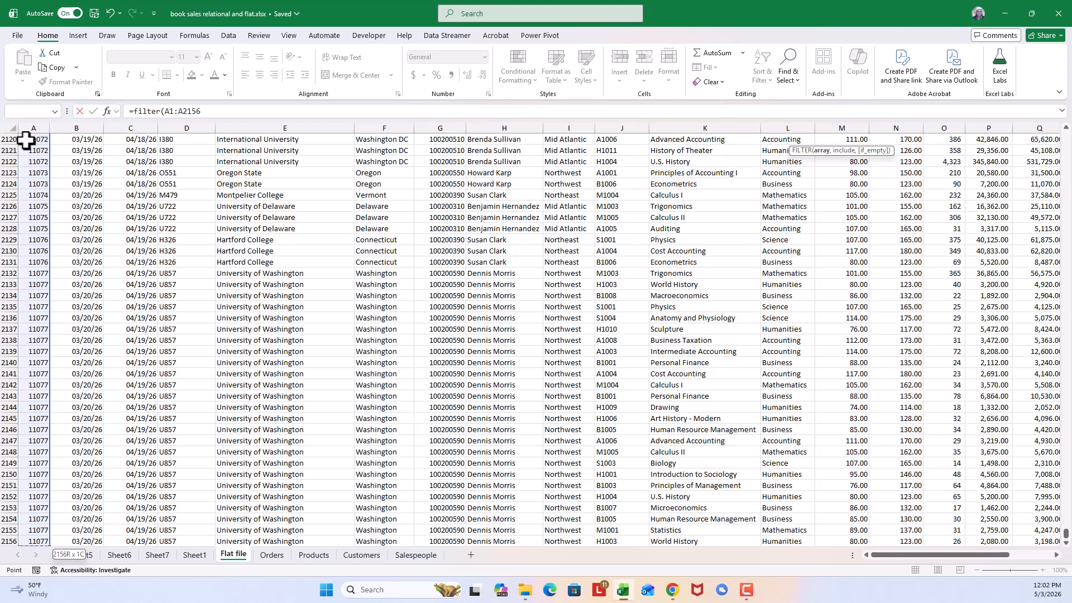
key(ctrl+shift+Right)
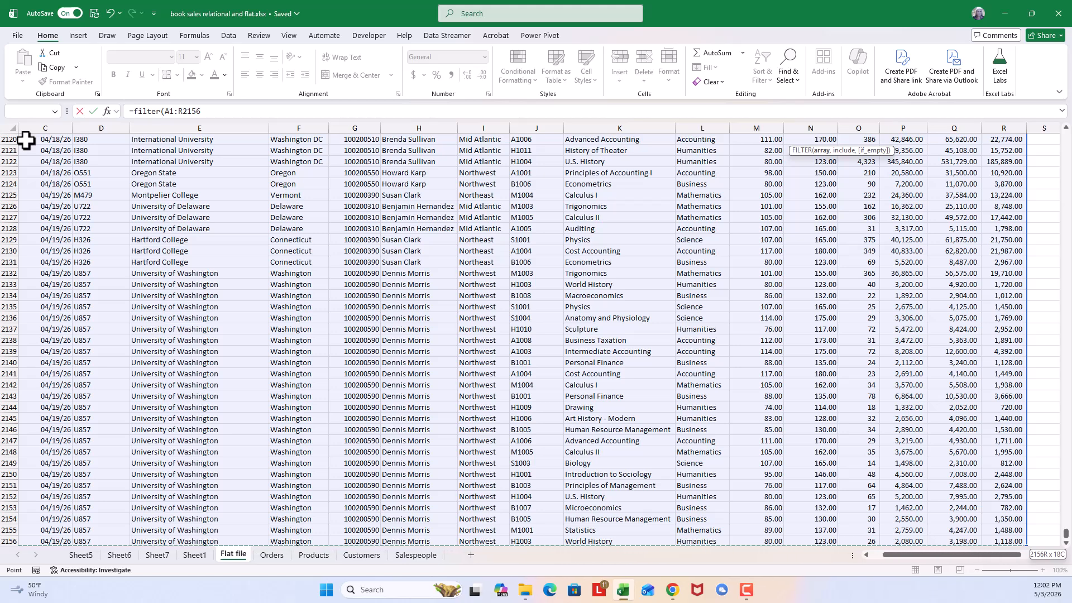
text(,)
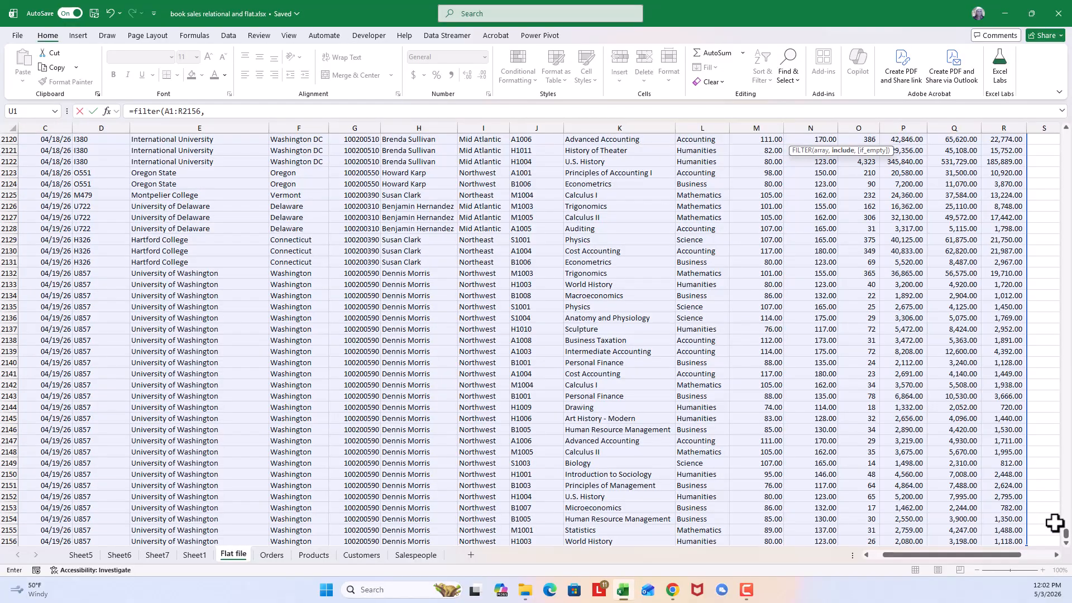
- Begin the include condition of the FILTER formula with the Salesperson range H1:H2156 followed by an equals sign
drag(1065, 534, 1065, 133)
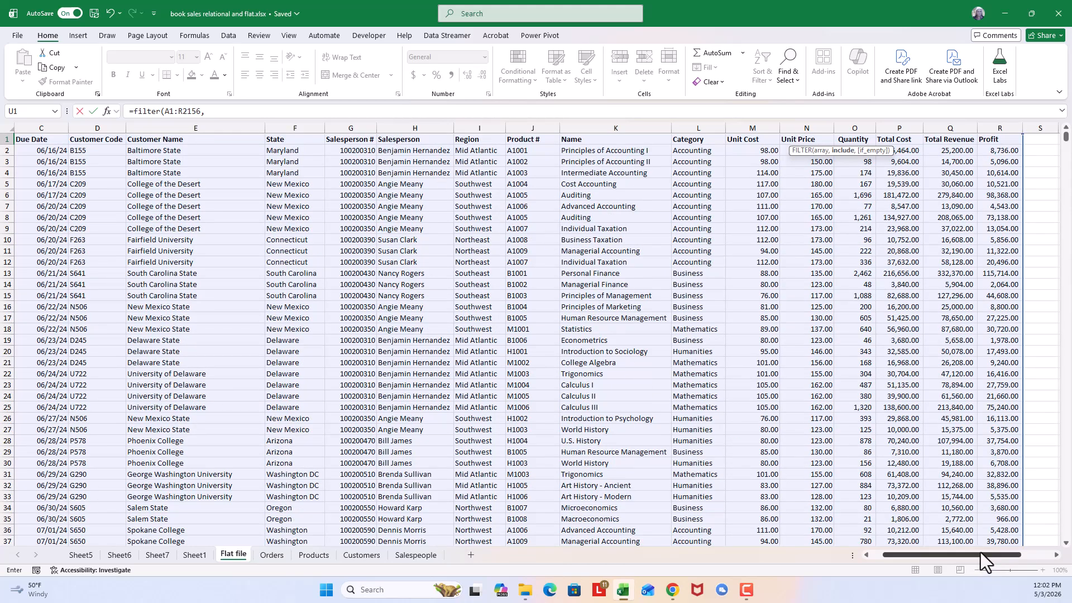
drag(980, 551, 1013, 558)
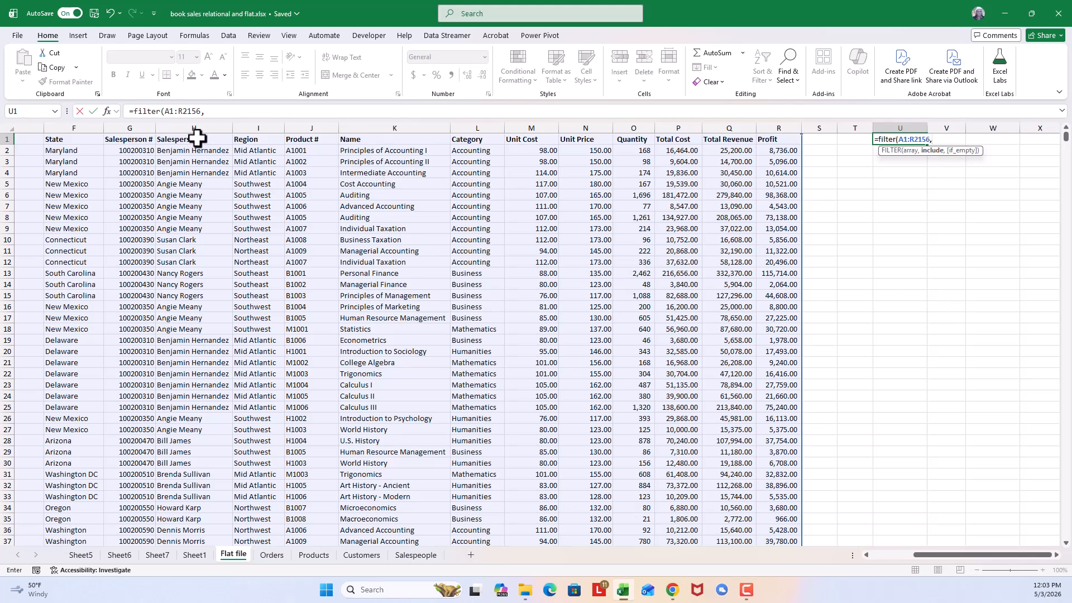
click(199, 137)
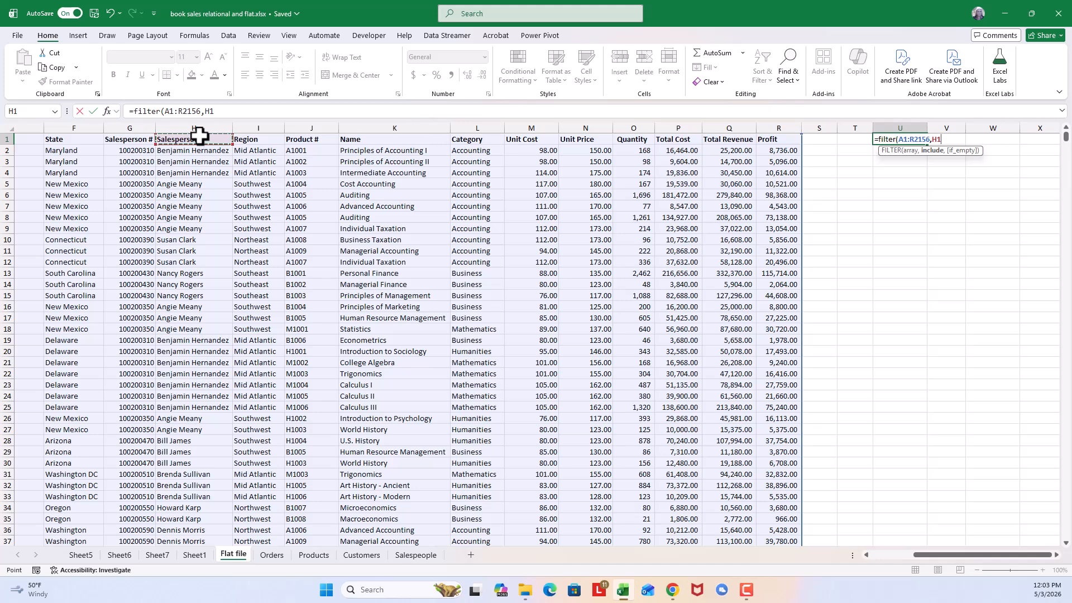
key(ctrl+shift+Down)
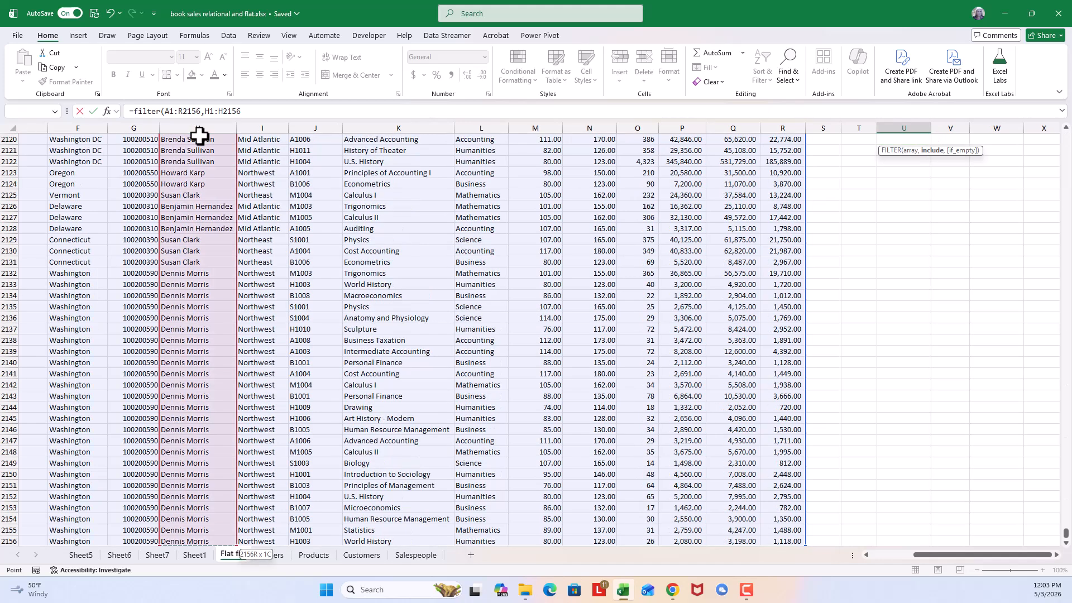
click(251, 111)
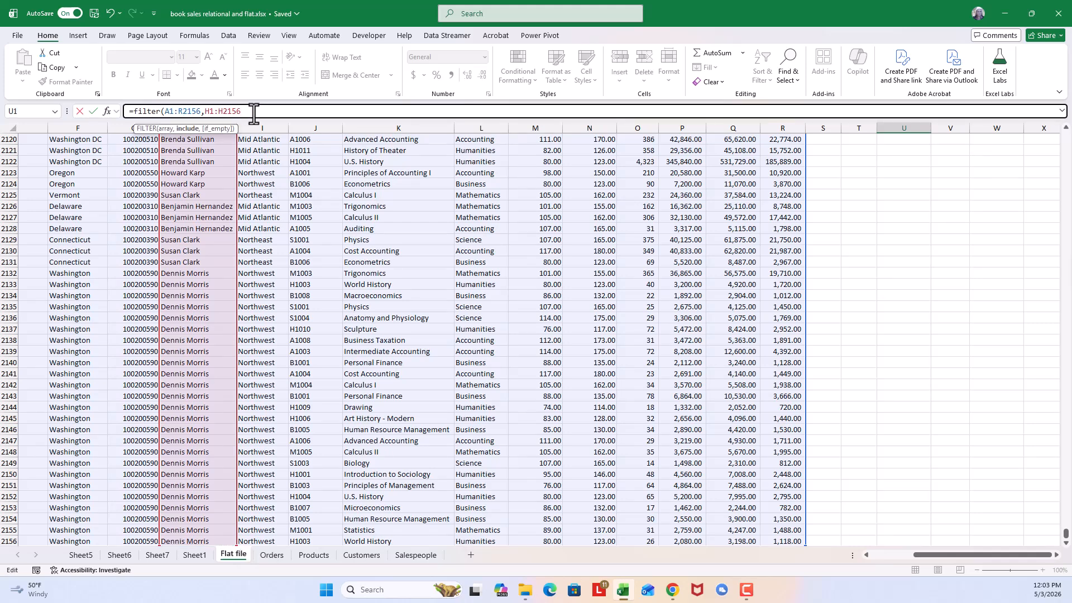
text(=)
- Match the include condition to the salesperson in H2 and enter the completed formula =FILTER(A1:R2156,H1:H2156=H2)
drag(1066, 540, 1064, 132)
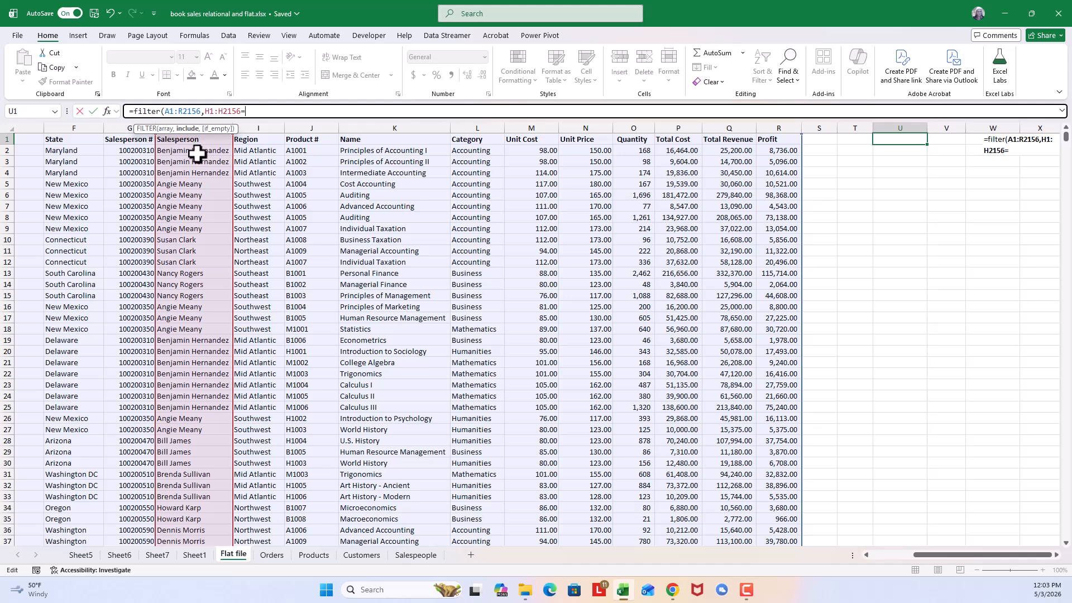
click(74, 150)
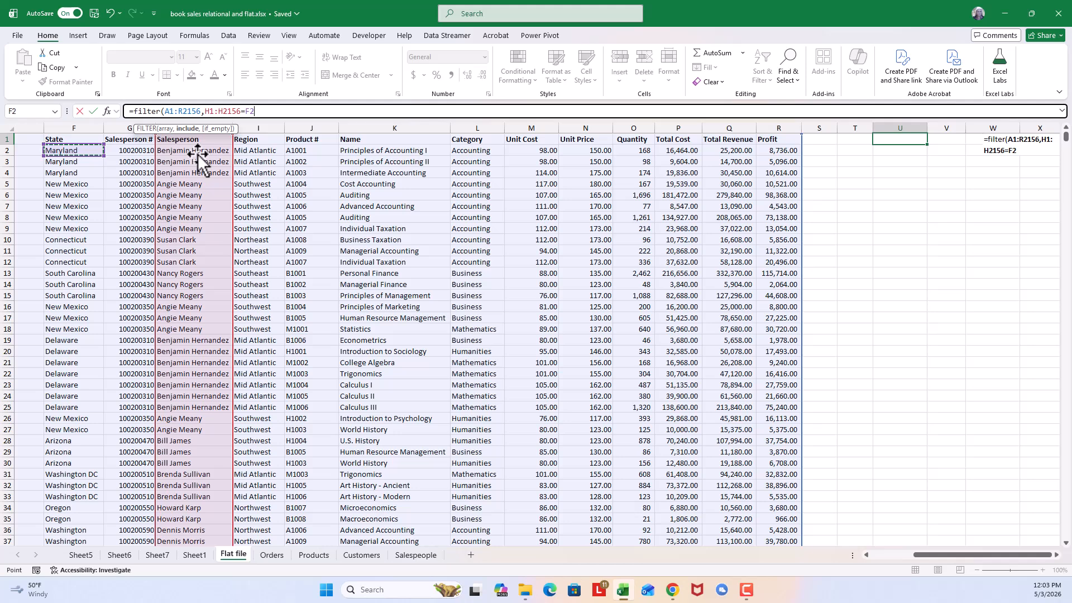
click(185, 150)
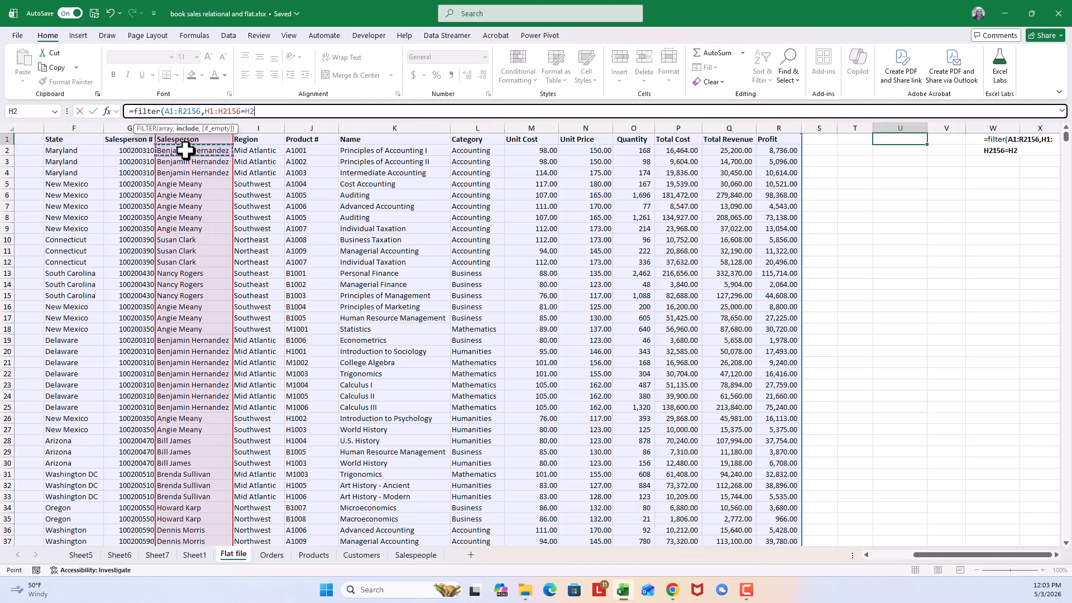
scroll(186, 150, right, 2)
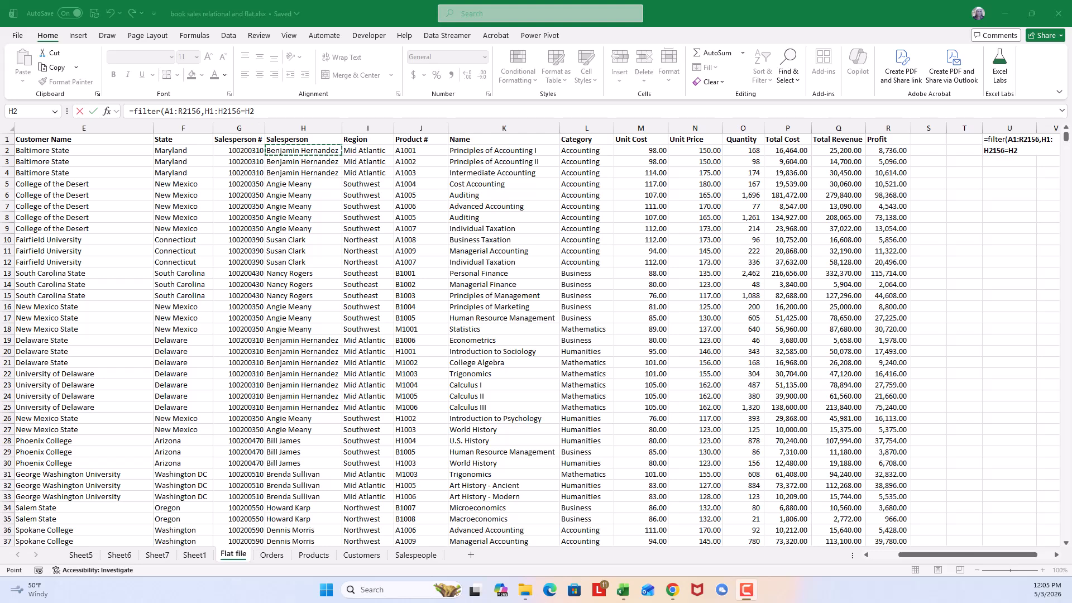
click(275, 110)
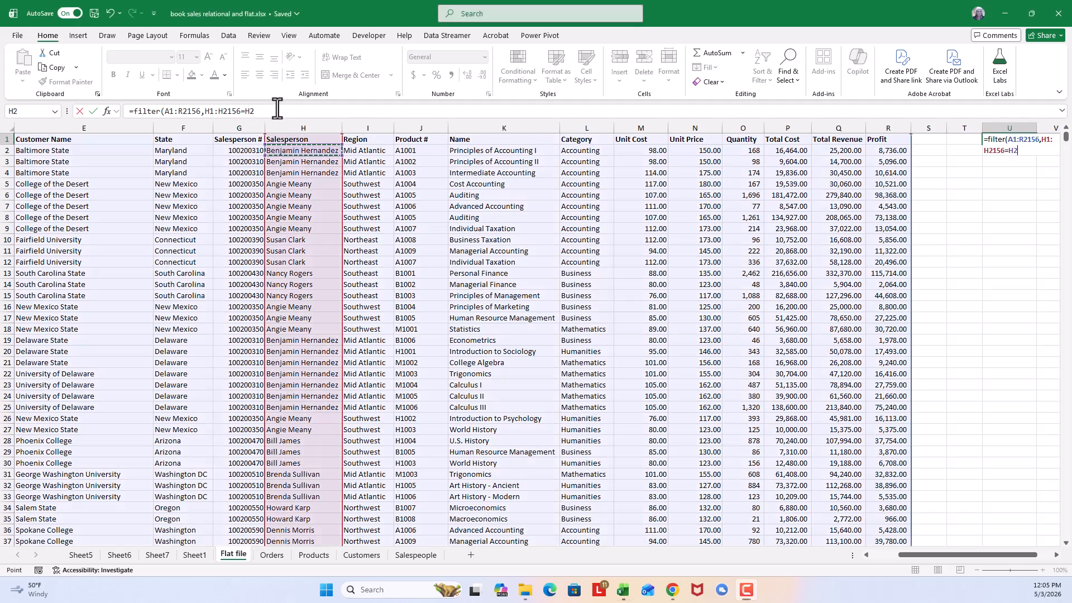
click(275, 111)
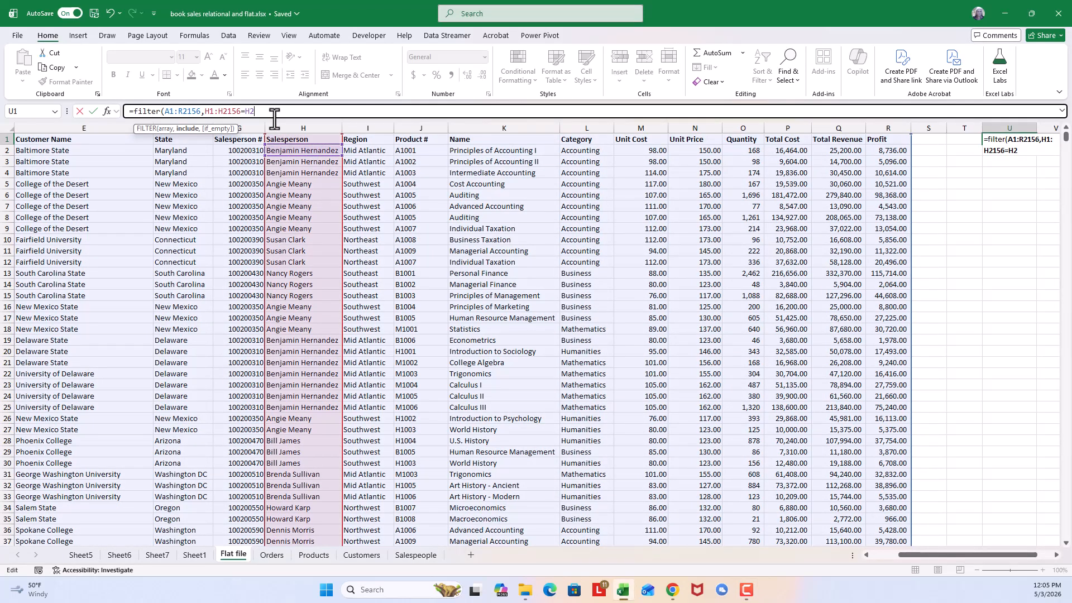
text())
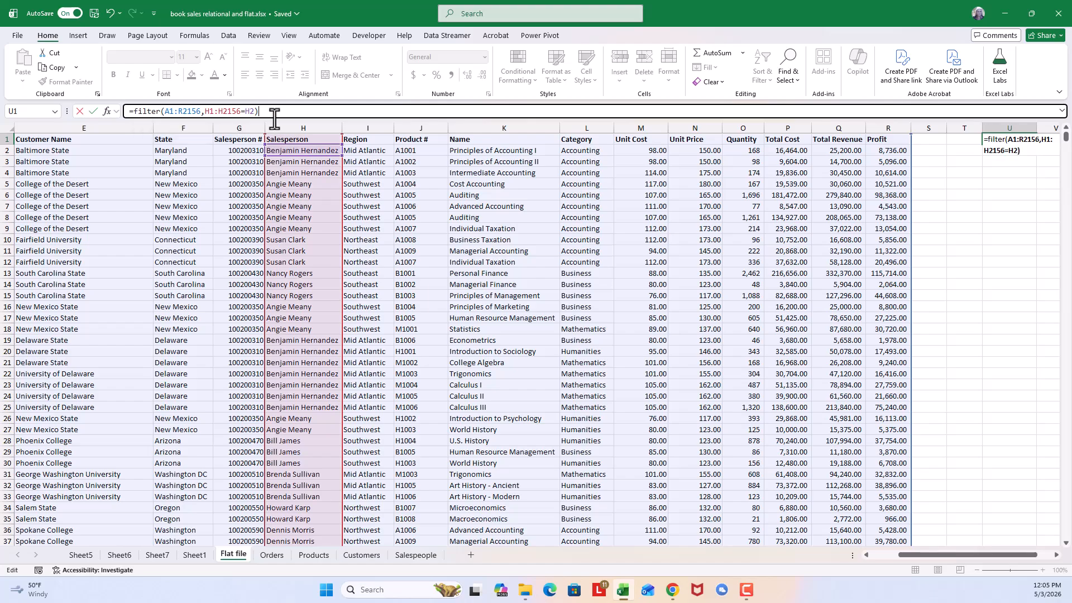
key(Return)
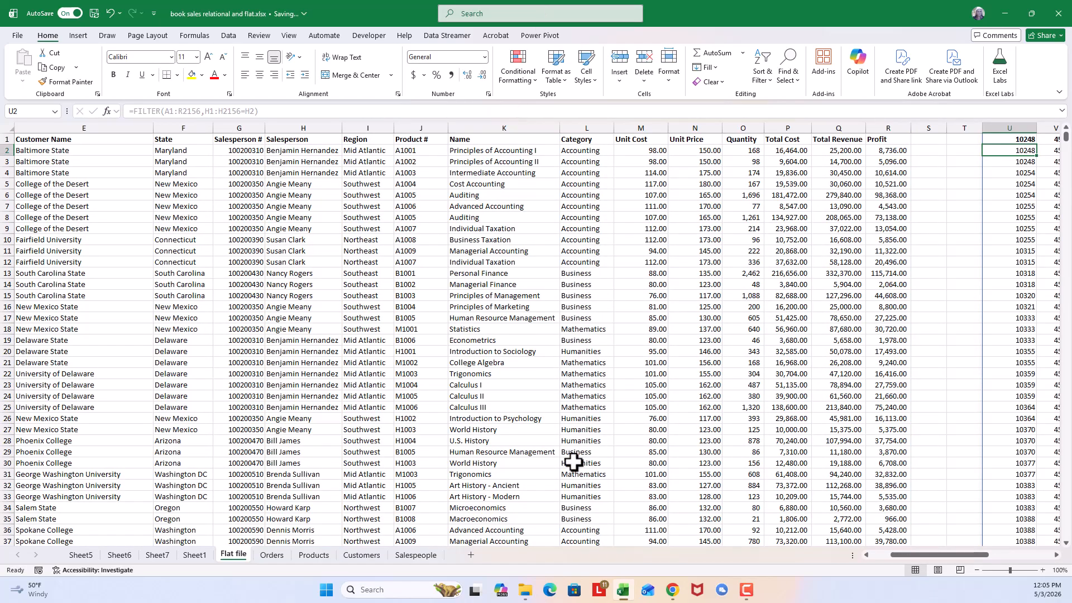
- Fit columns AA and AB to the salesperson numbers and names in the FILTER output, and review the filtered records across to Profit
scroll(1055, 554, right, 3)
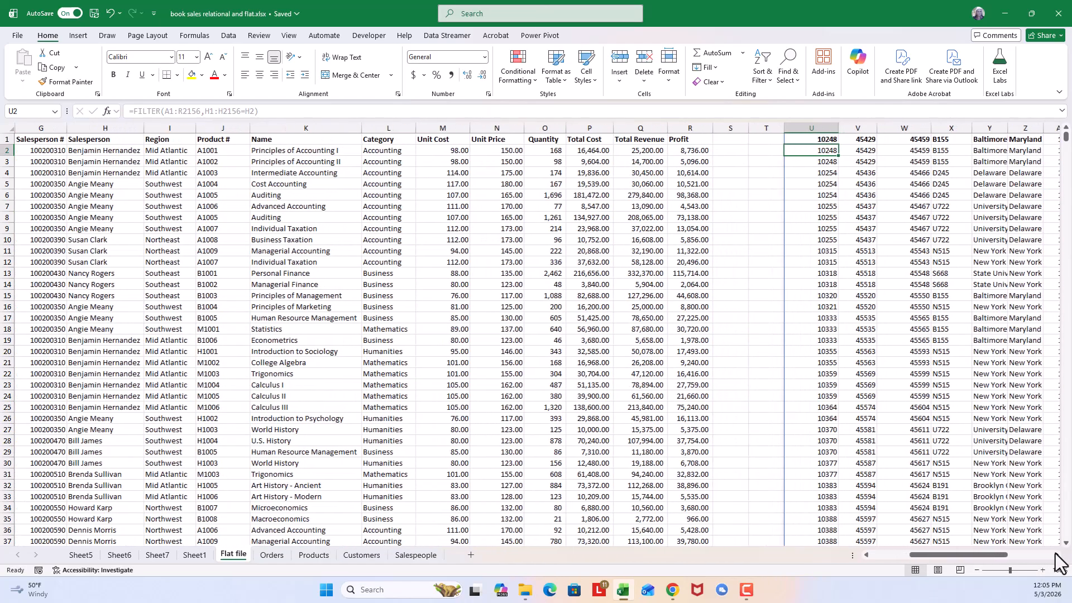
scroll(1056, 561, right, 5)
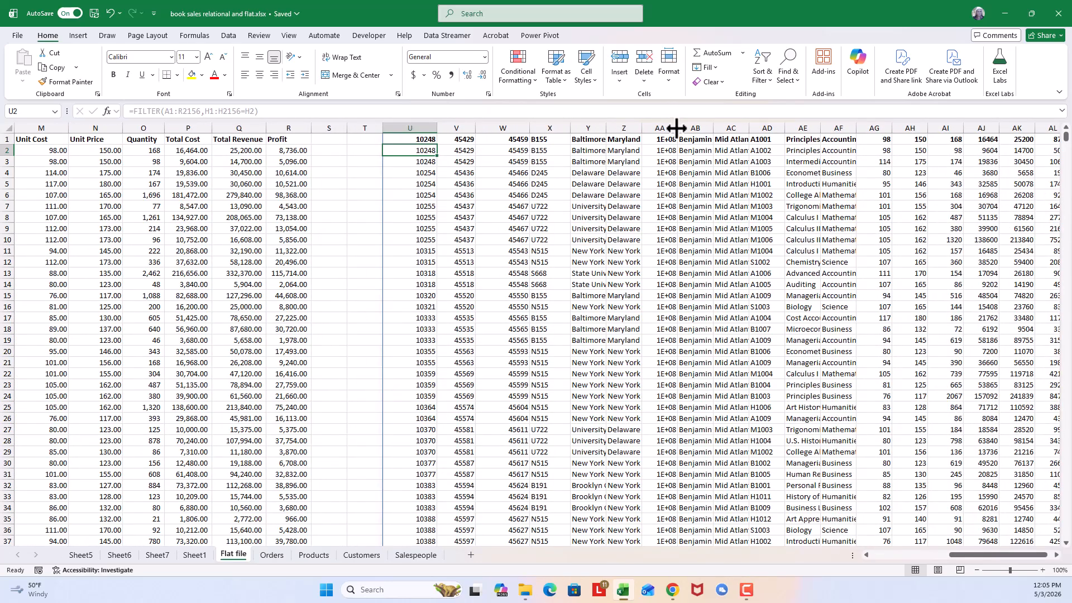
double_click(676, 127)
drag(715, 124, 715, 123)
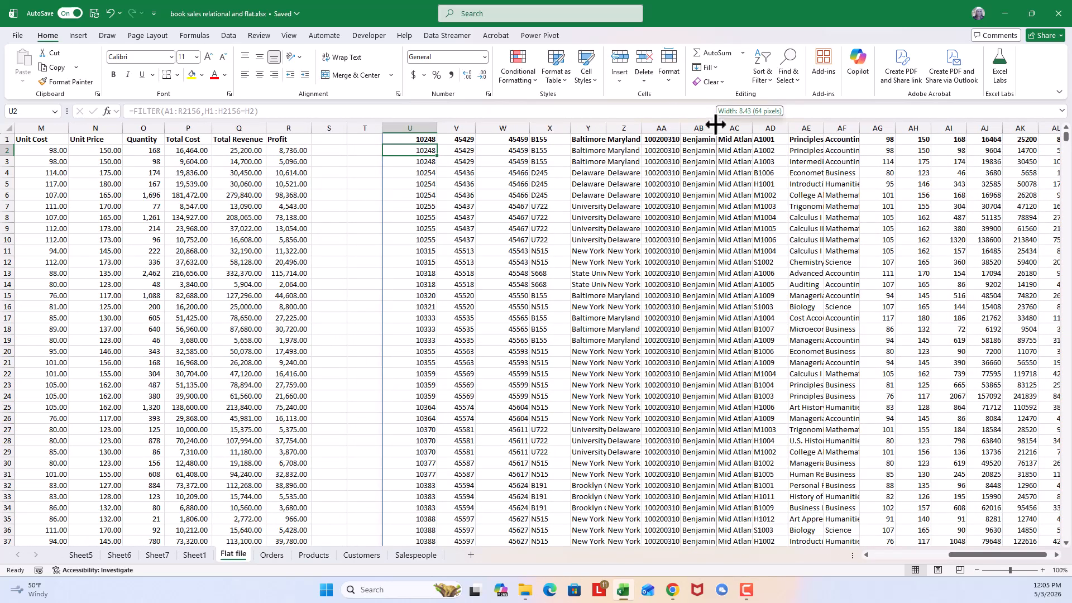
double_click(715, 124)
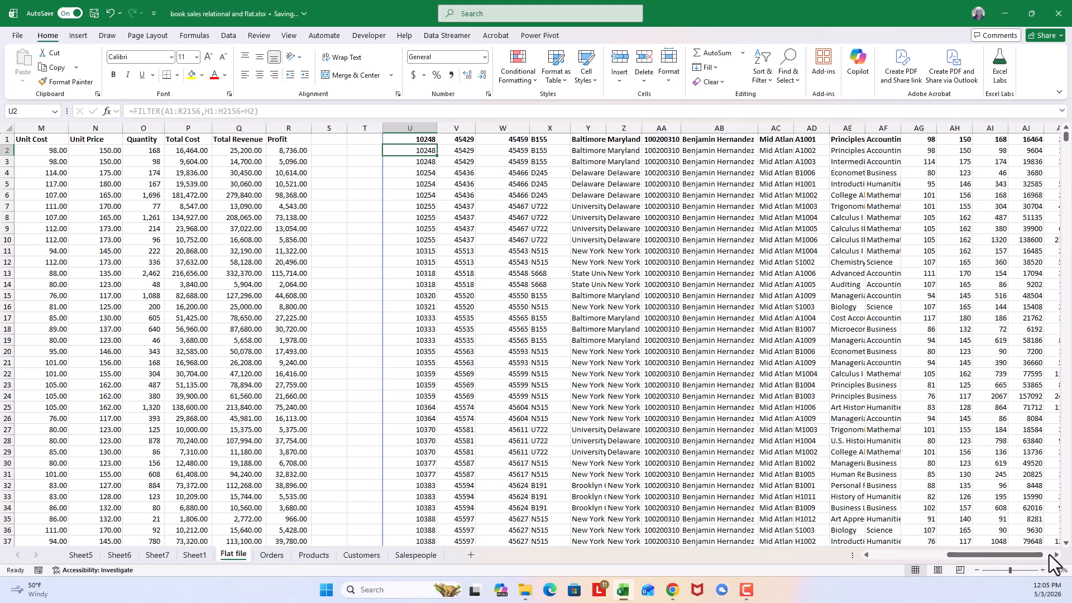
click(1055, 555)
click(1055, 555)
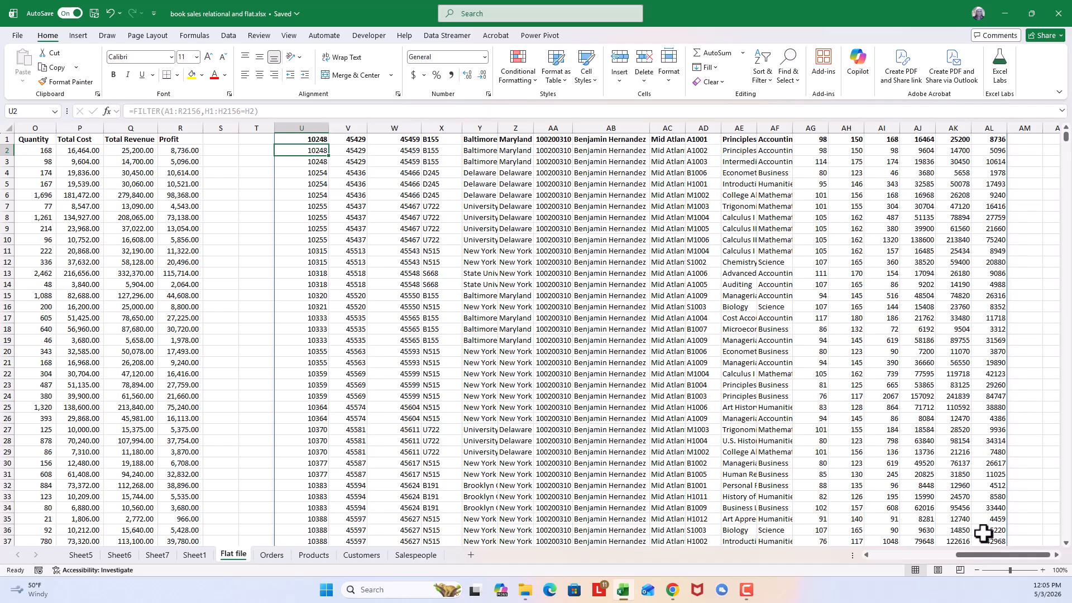
drag(987, 556, 948, 534)
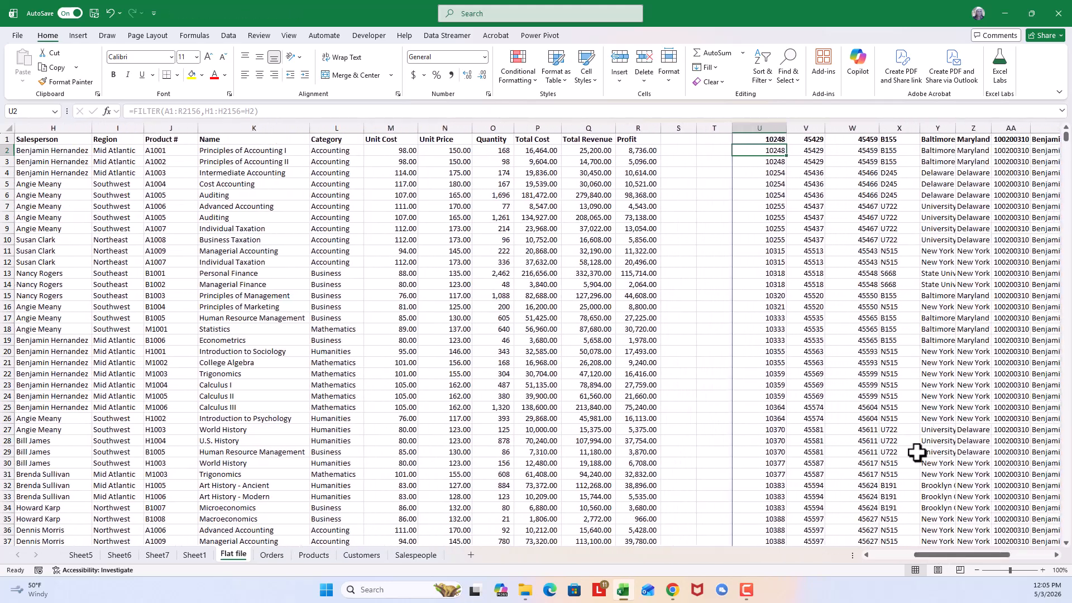
- Delete the FILTER formula from U1 to clear the filtered records
click(773, 135)
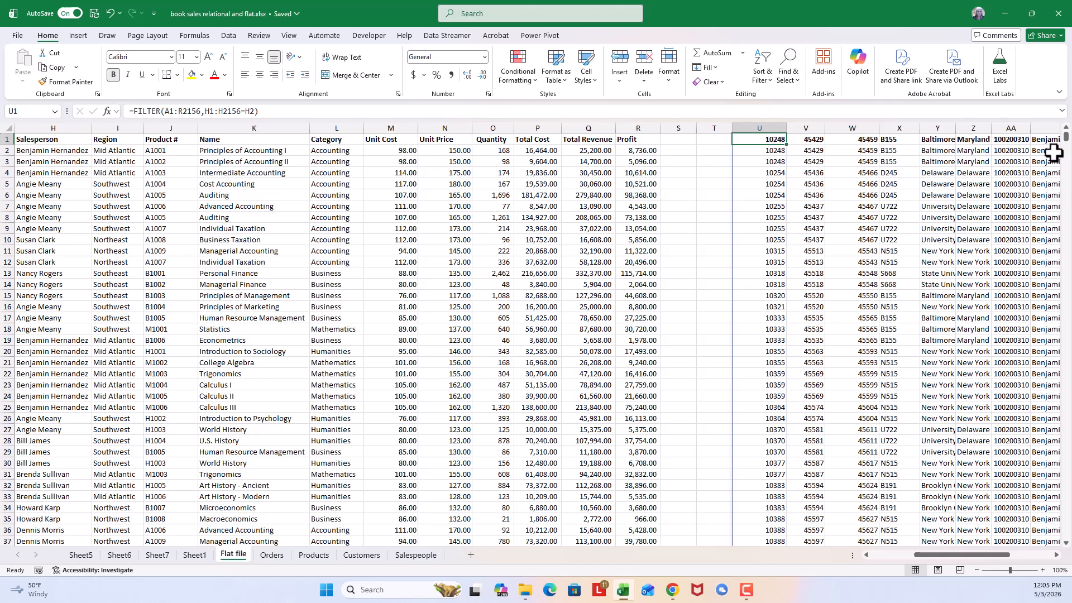
key(Delete)
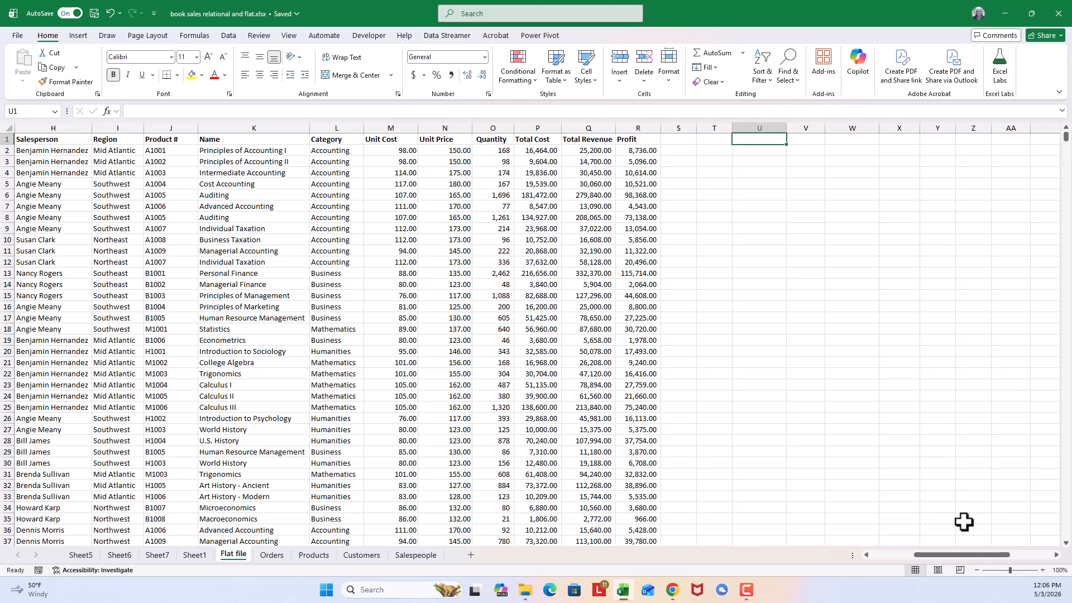
drag(953, 554, 924, 547)
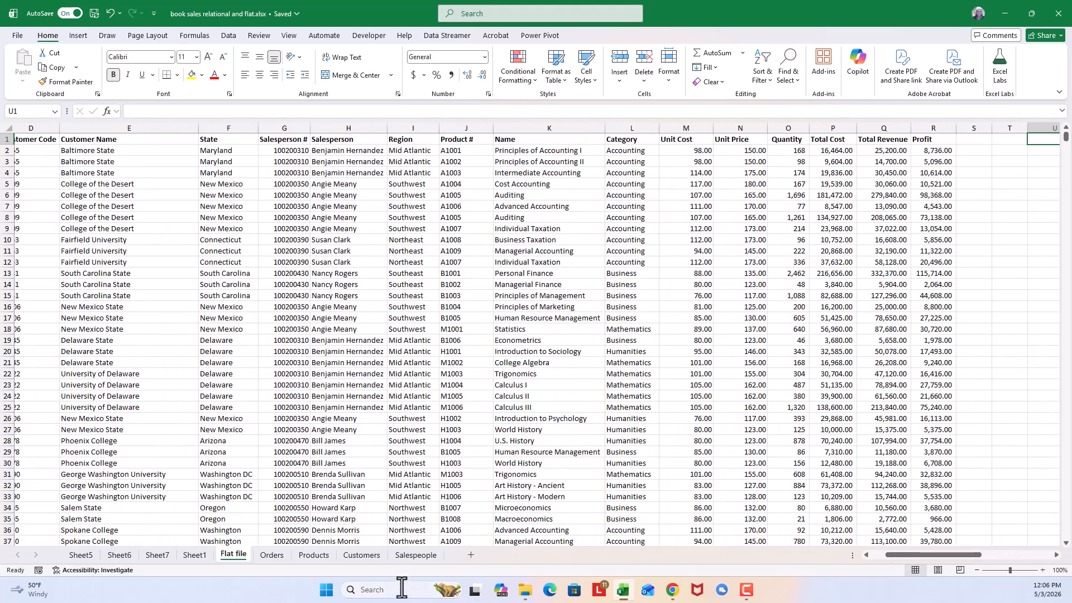
- Add a new worksheet and copy the salesperson names in H2:H2156 of the Flat file sheet into it from A1
click(471, 554)
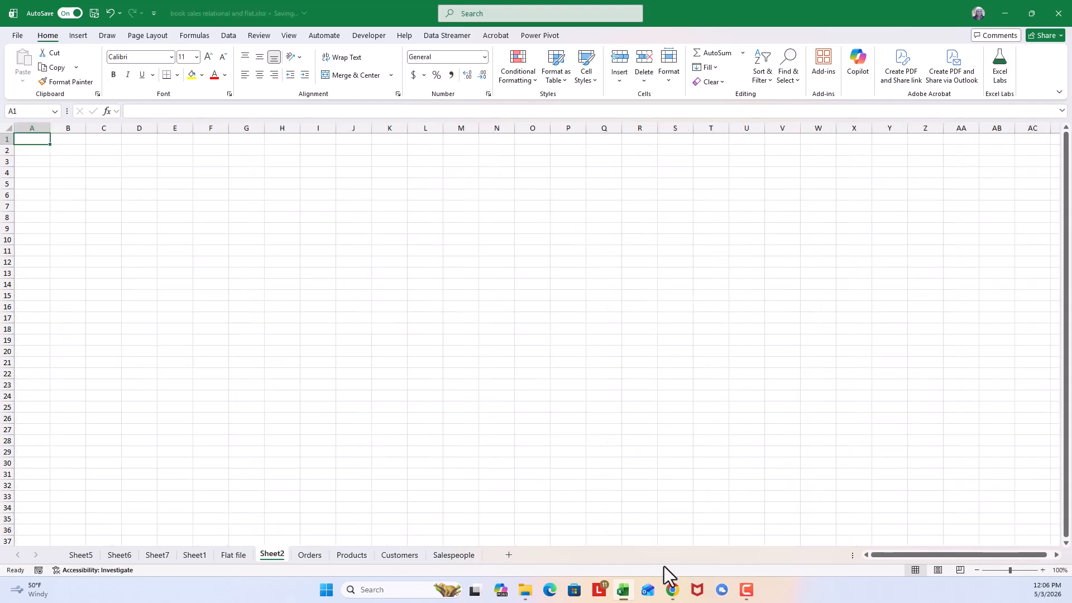
click(233, 556)
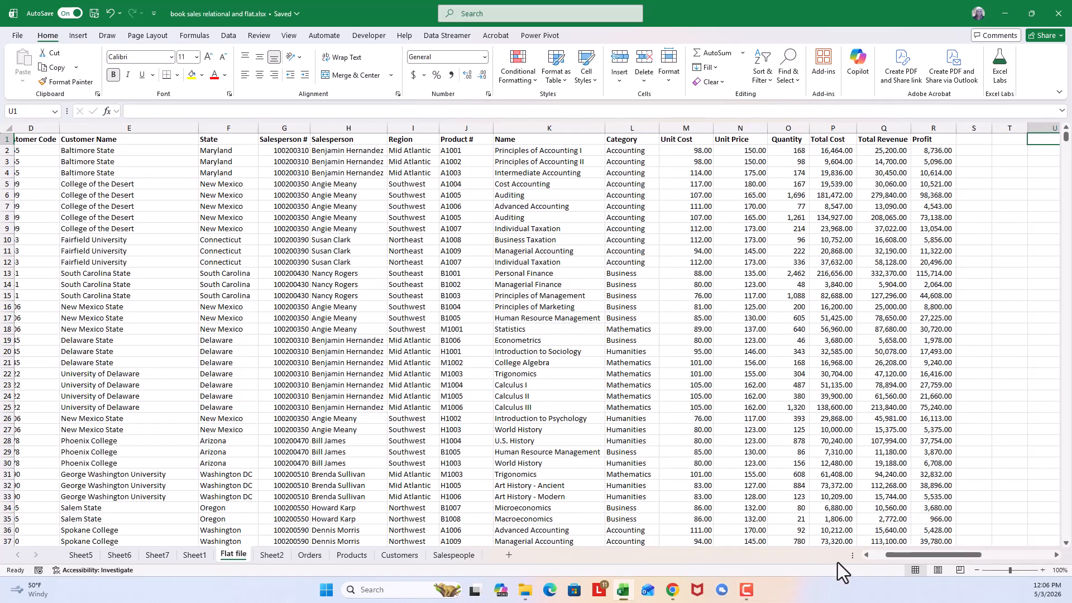
drag(890, 556, 876, 551)
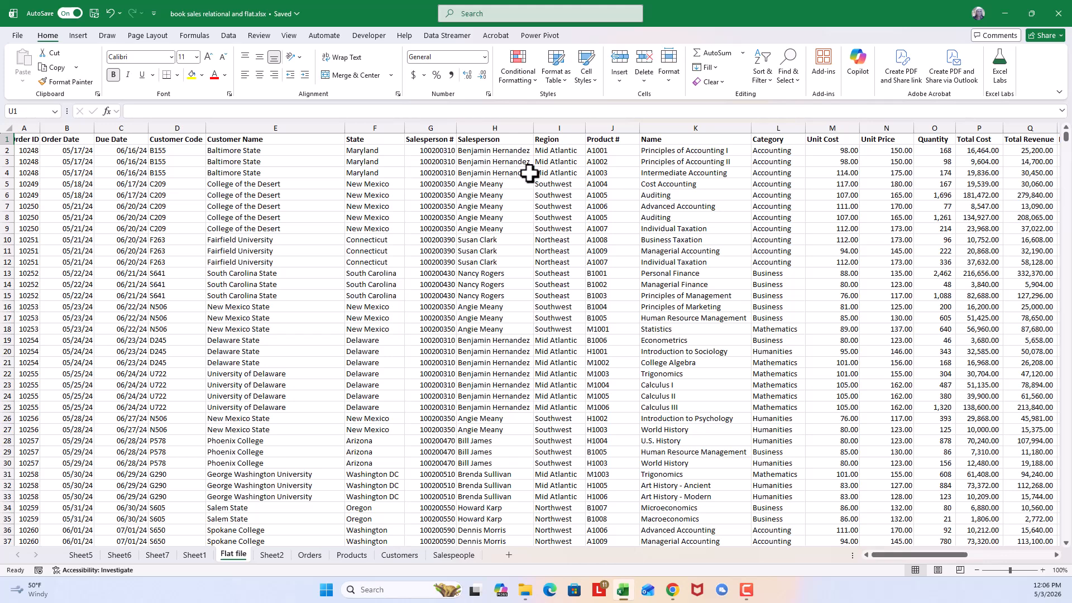
click(498, 149)
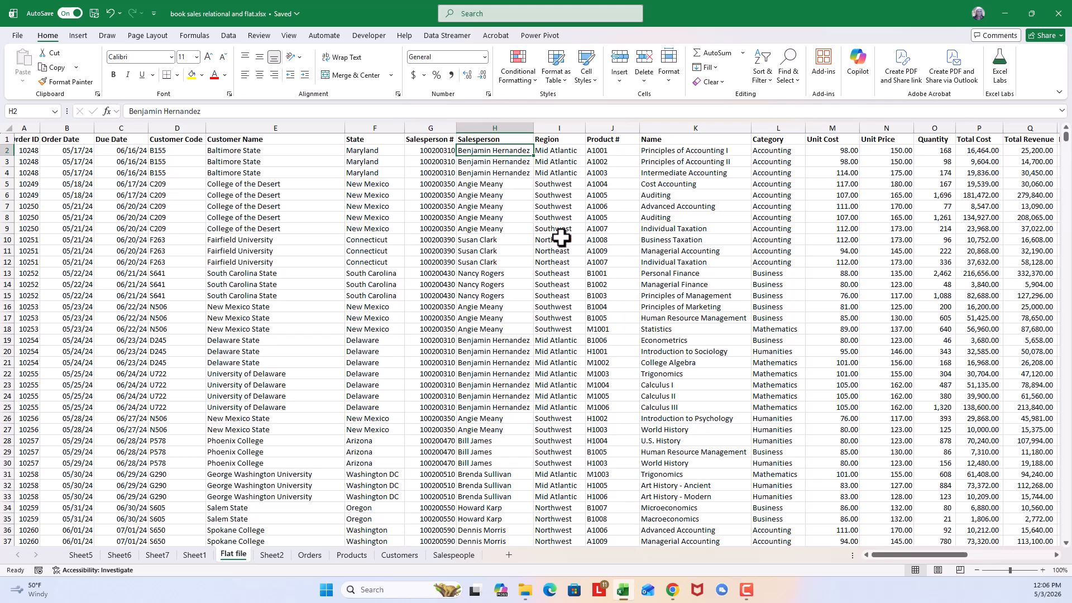
key(ctrl+shift+Down)
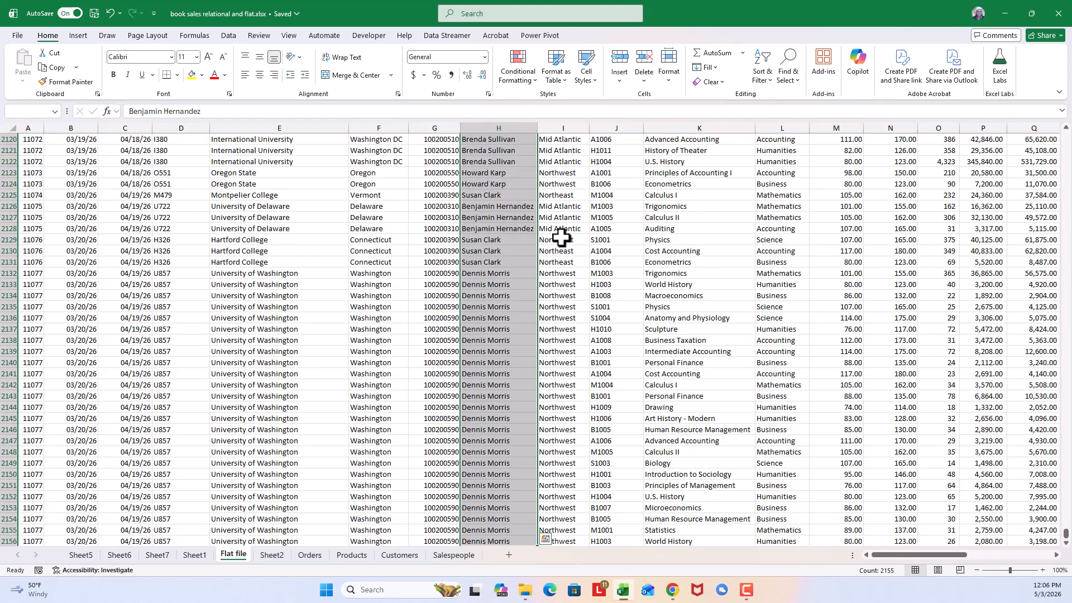
click(51, 69)
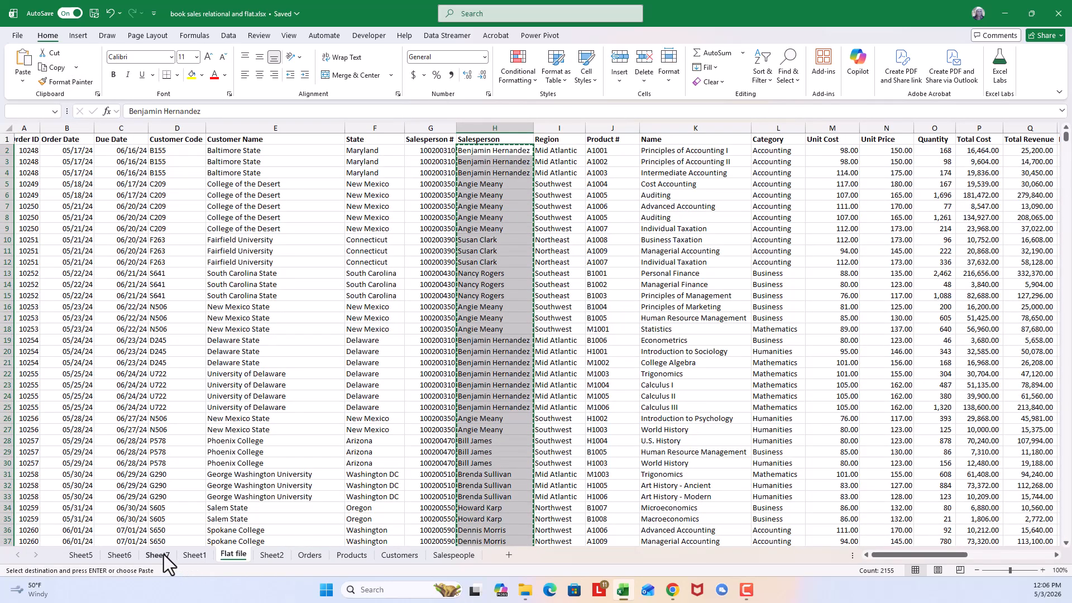
click(271, 554)
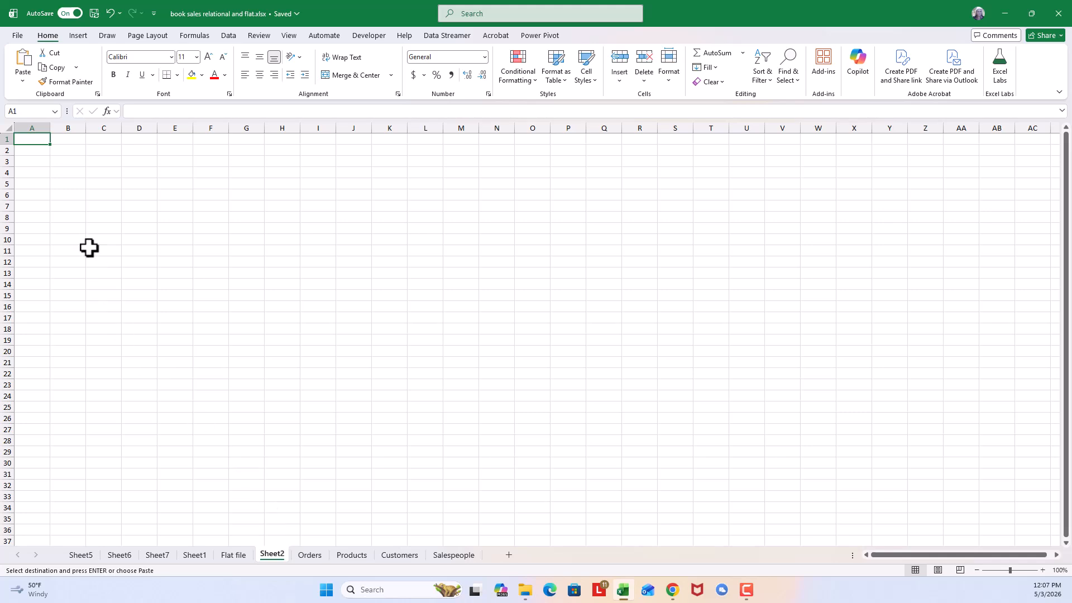
click(23, 63)
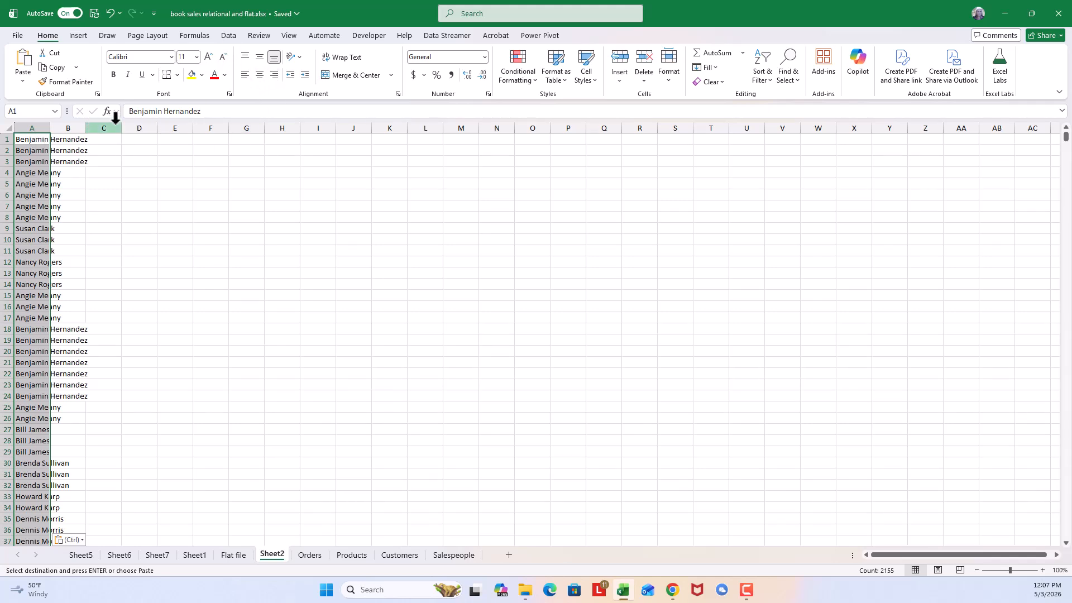
- Remove the duplicate salesperson names from column A of Sheet2, treating the data as having no headers
click(228, 37)
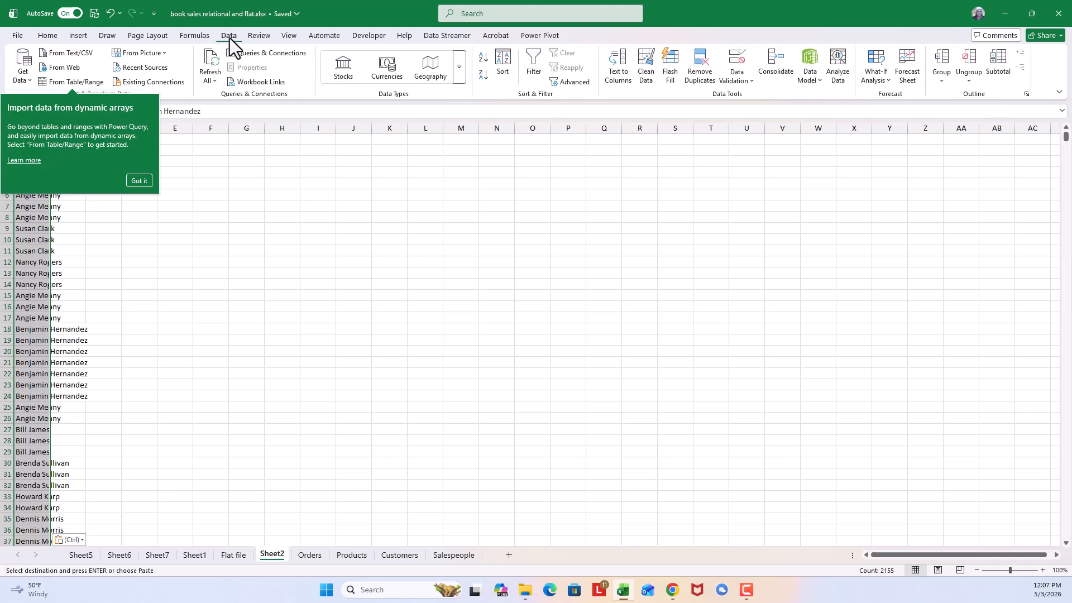
click(138, 182)
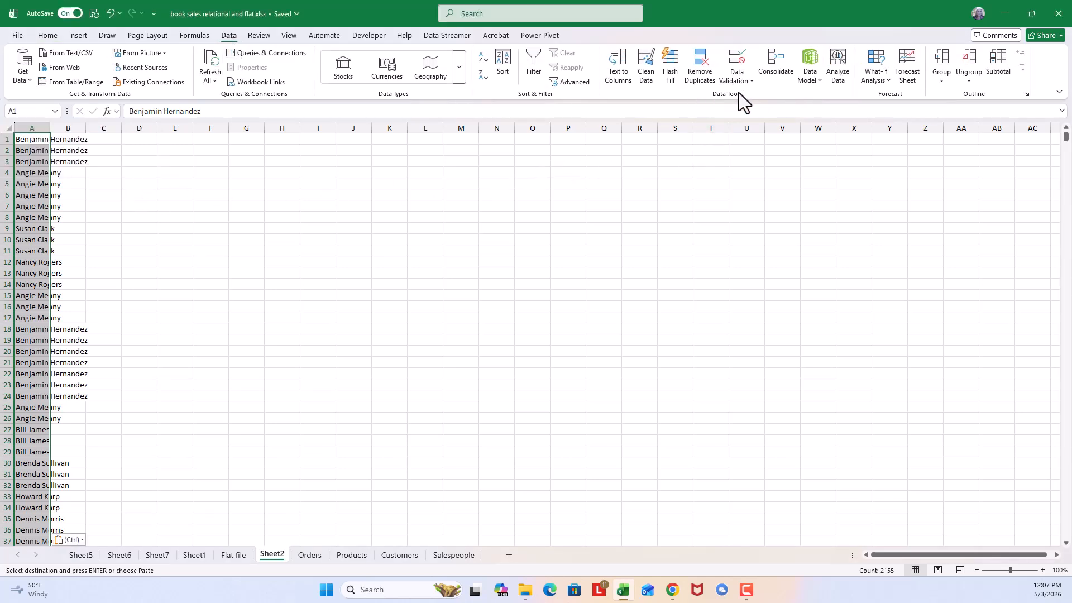
click(698, 66)
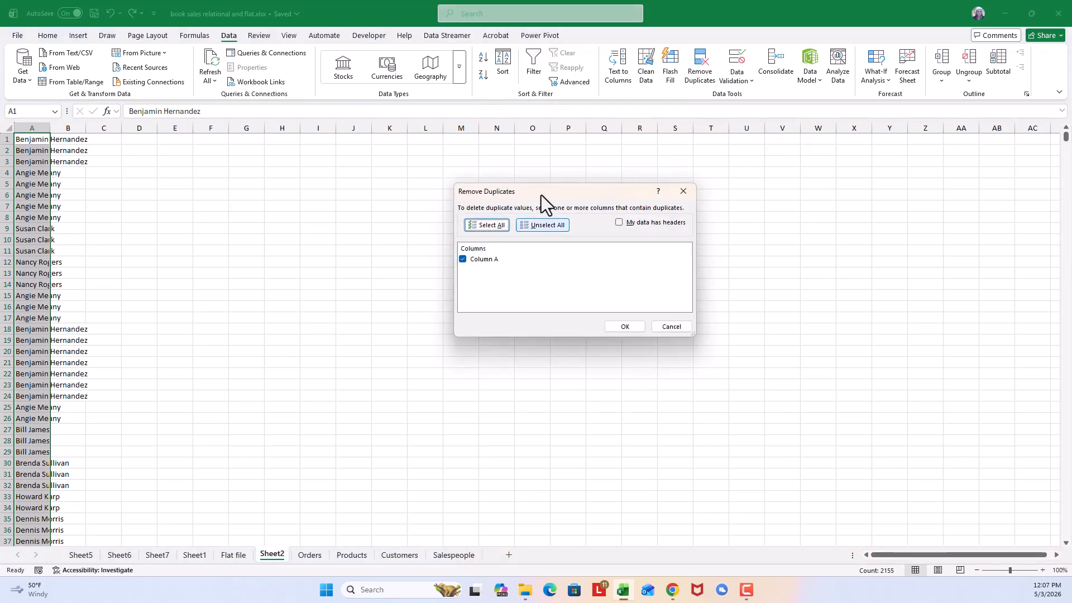
click(626, 326)
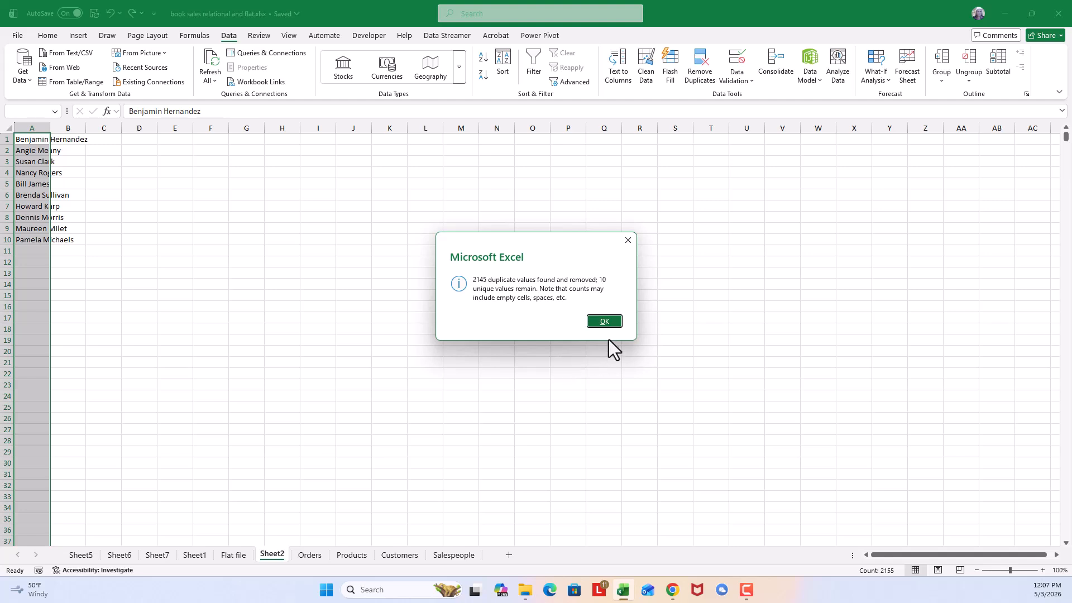
click(608, 322)
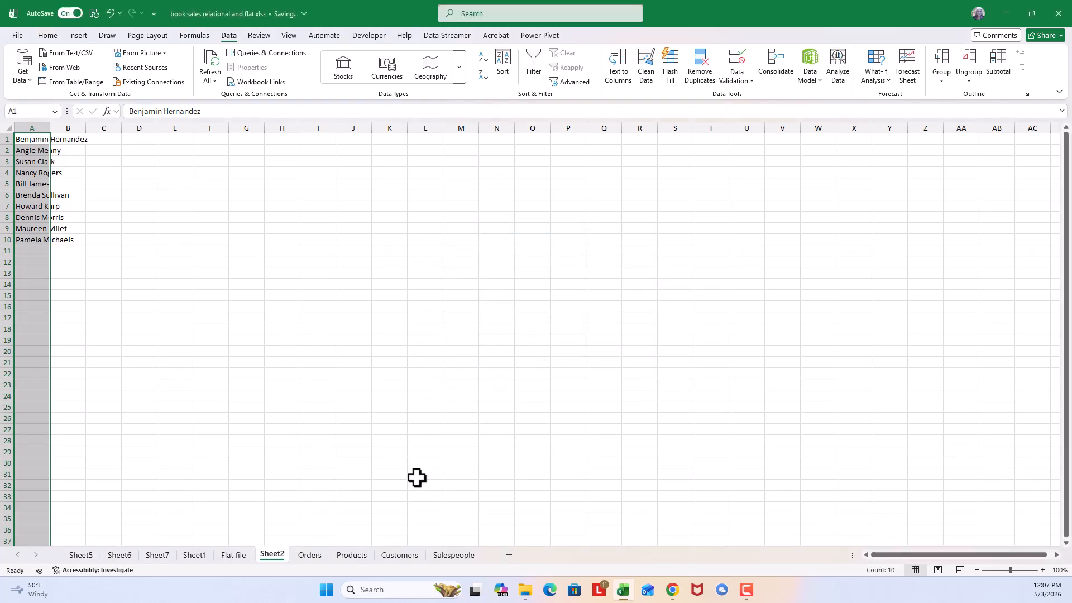
click(33, 139)
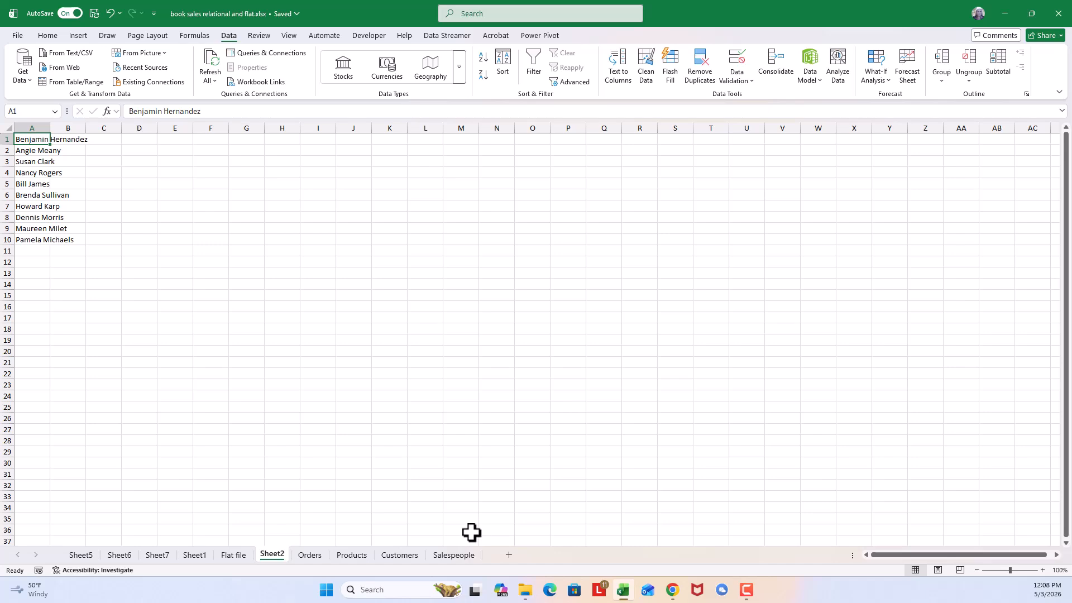
- Start a data validation rule for cell U1 on the Flat file sheet that allows a List
click(234, 556)
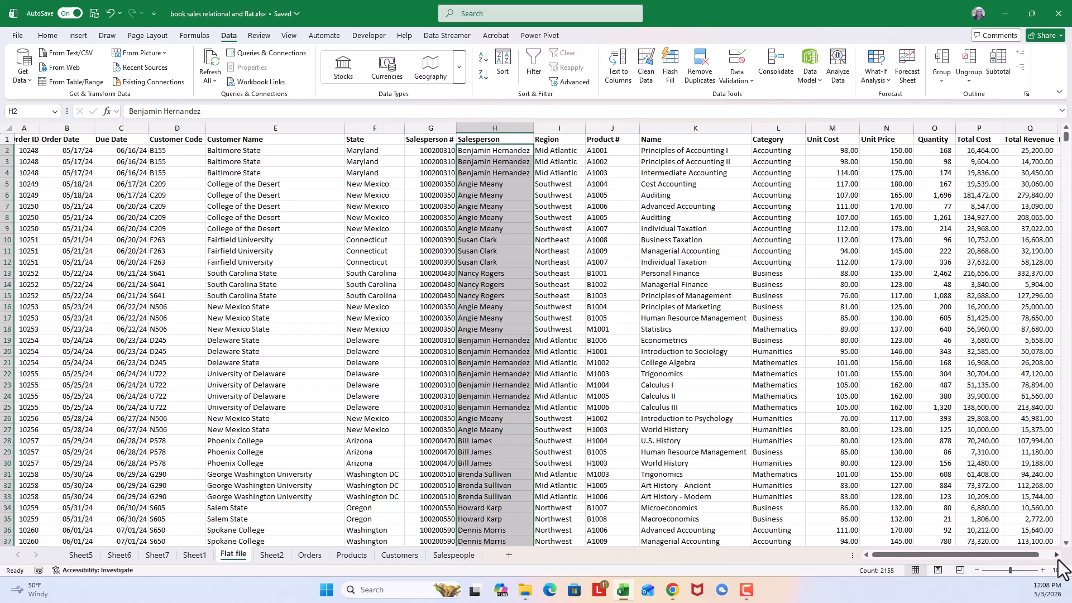
scroll(1056, 559, right, 6)
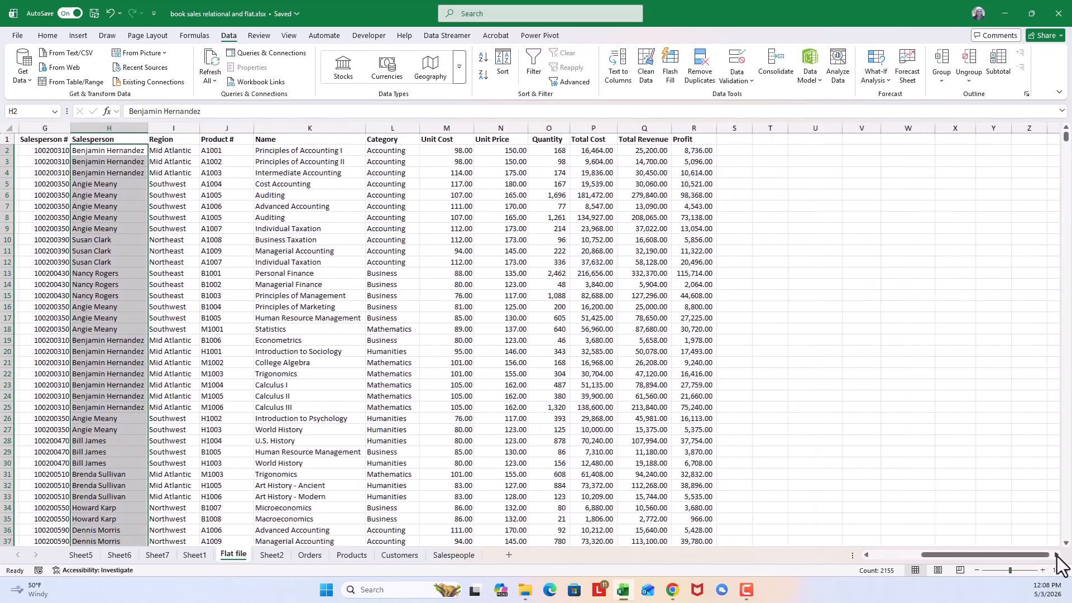
scroll(1057, 559, right, 3)
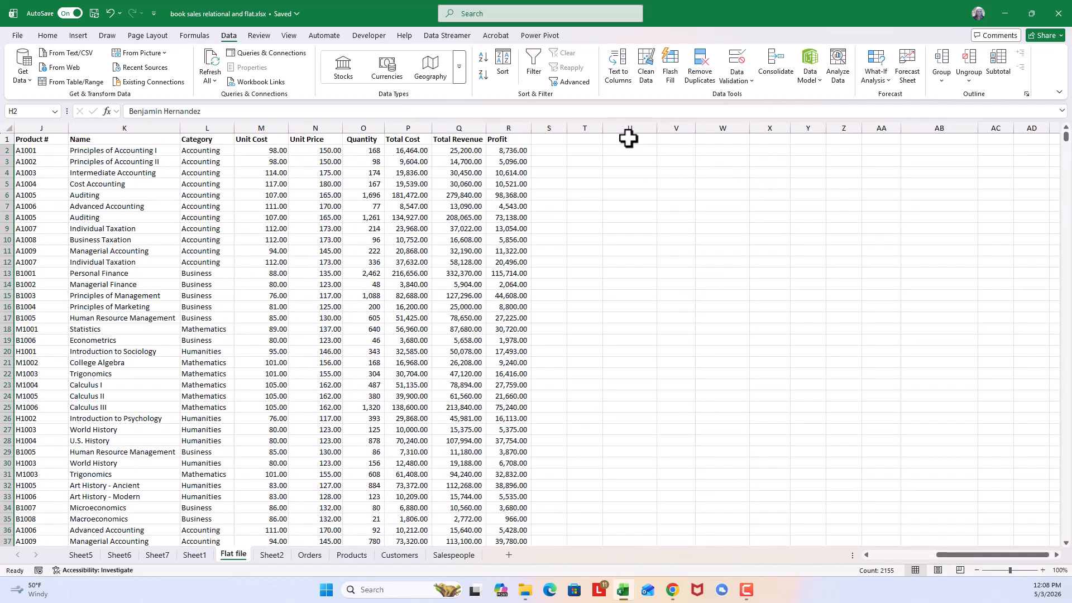
click(625, 139)
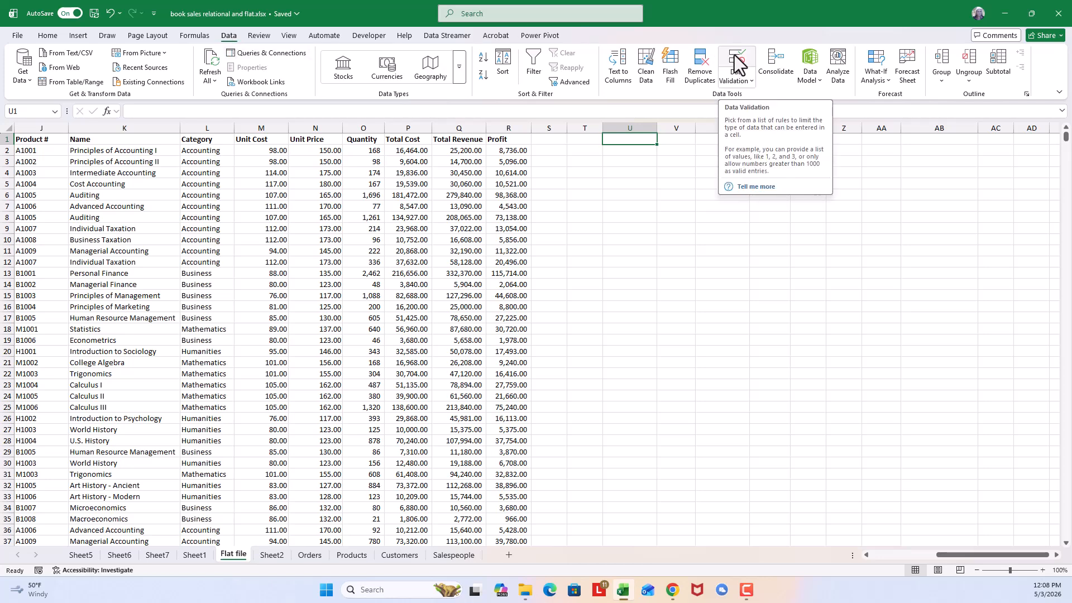
click(752, 81)
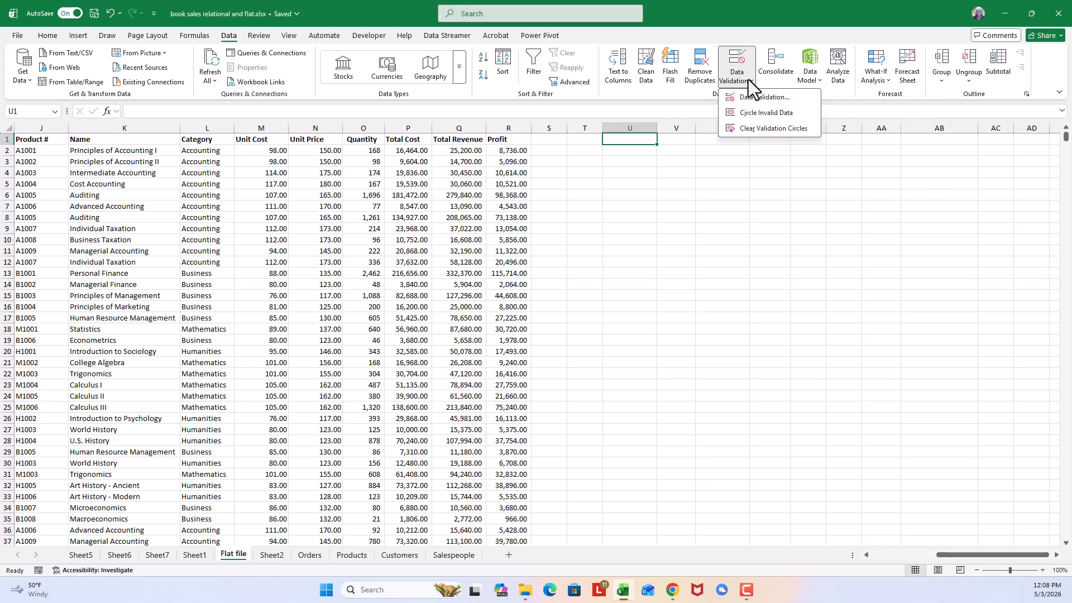
click(740, 61)
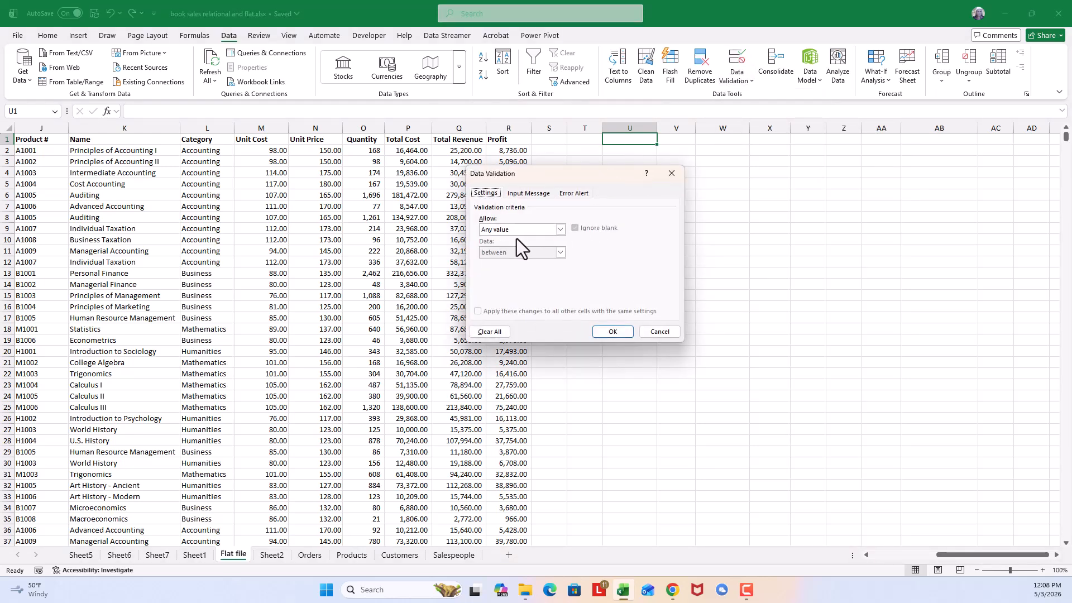
click(559, 229)
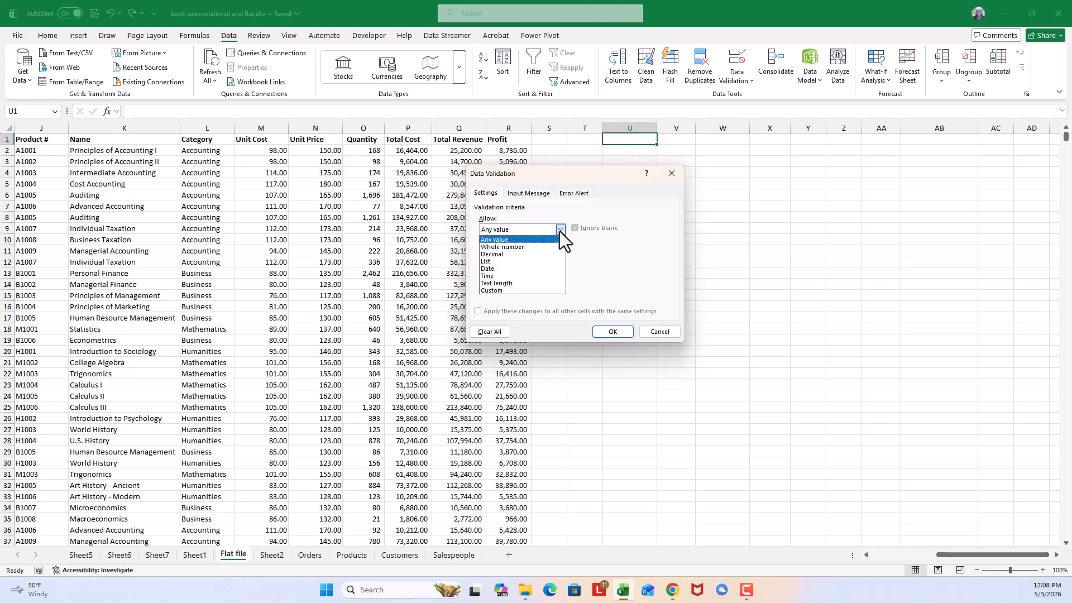
click(491, 262)
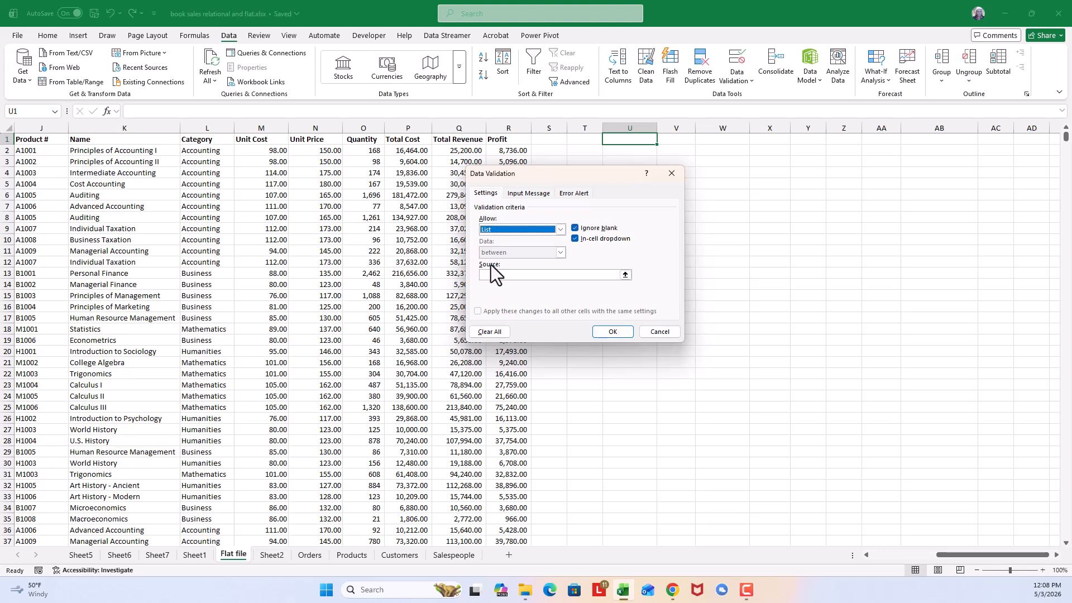
- Use =Sheet2!$A$1:$A$10 as the validation list source for U1 and choose the second salesperson from its dropdown
click(491, 273)
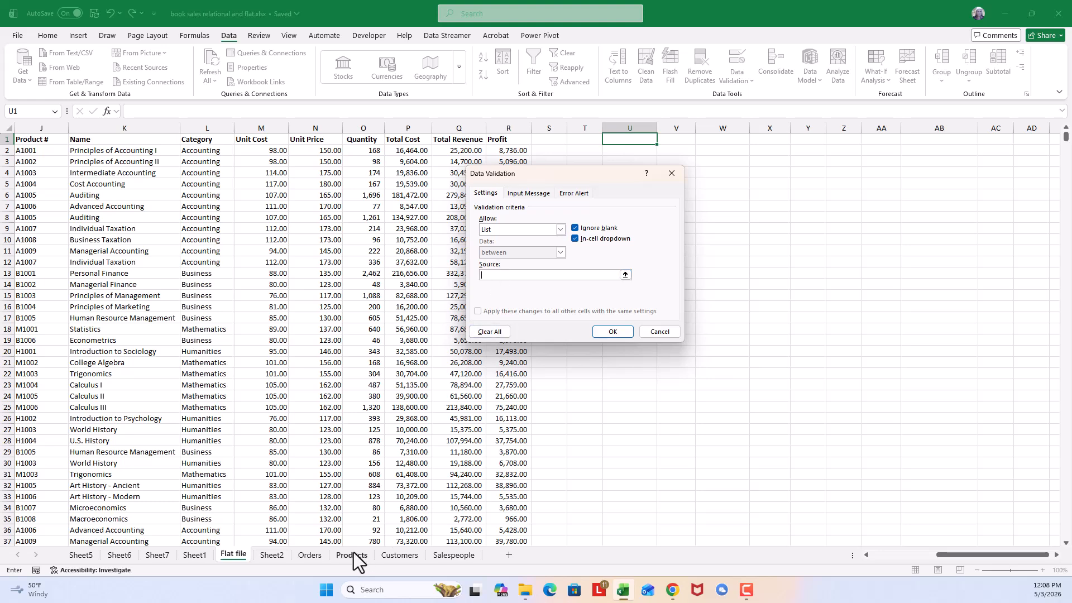
click(274, 555)
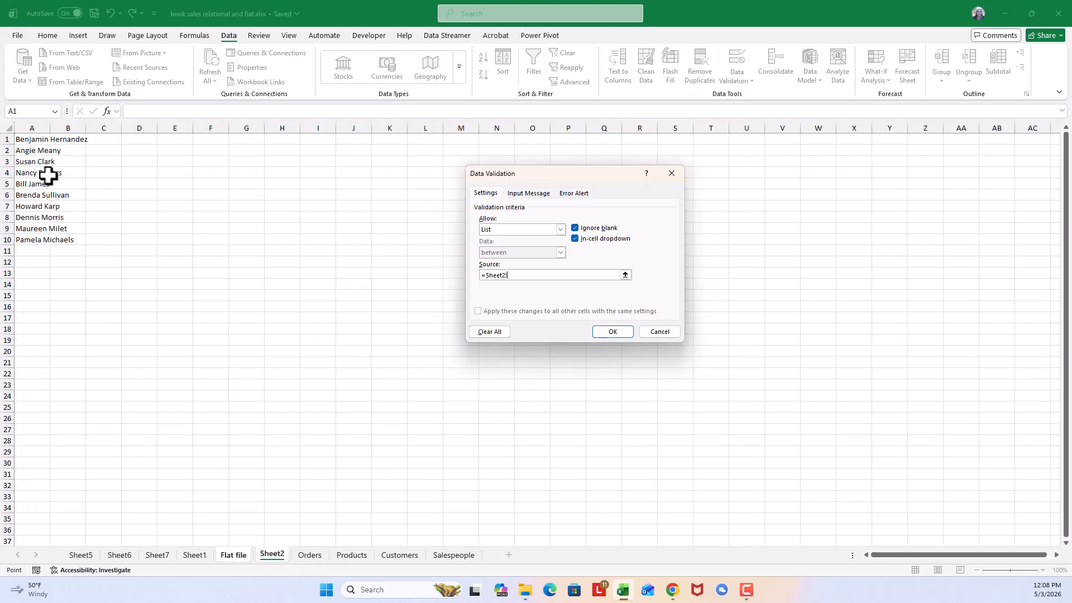
drag(32, 138, 31, 238)
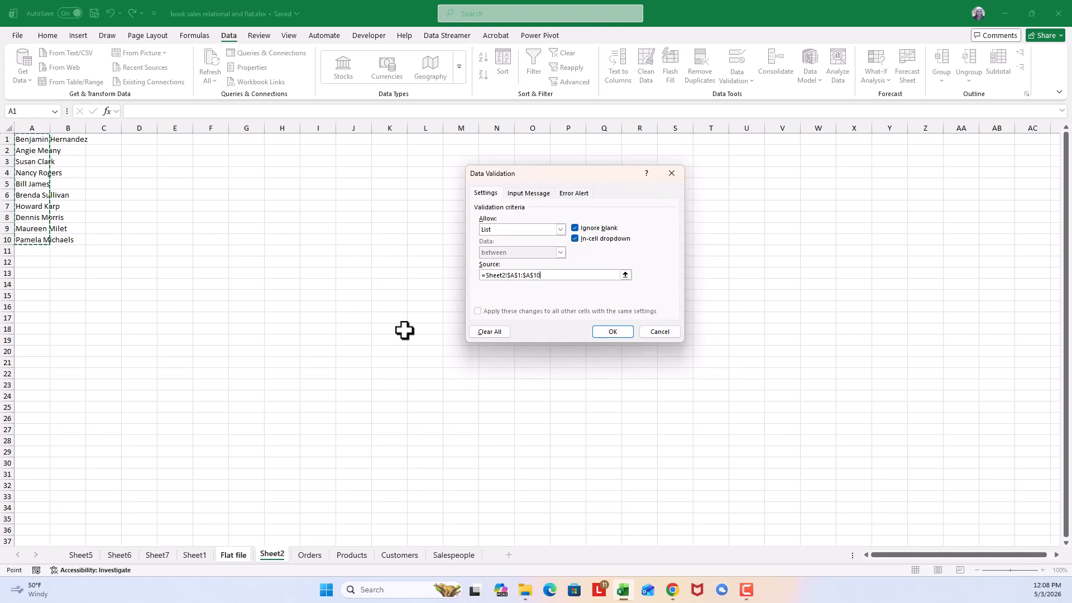
click(611, 331)
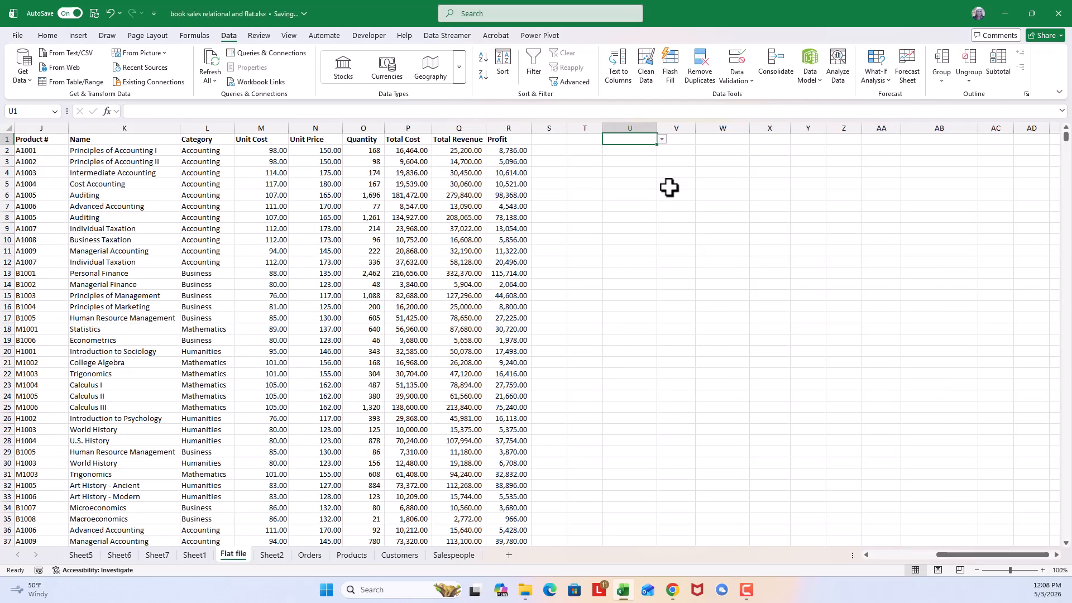
click(662, 140)
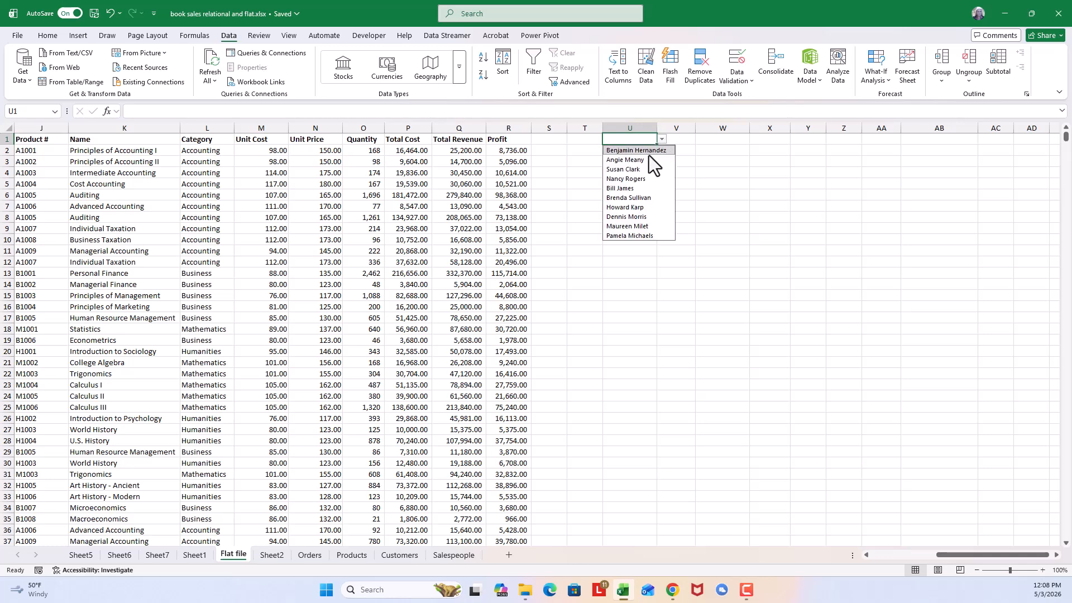
click(632, 162)
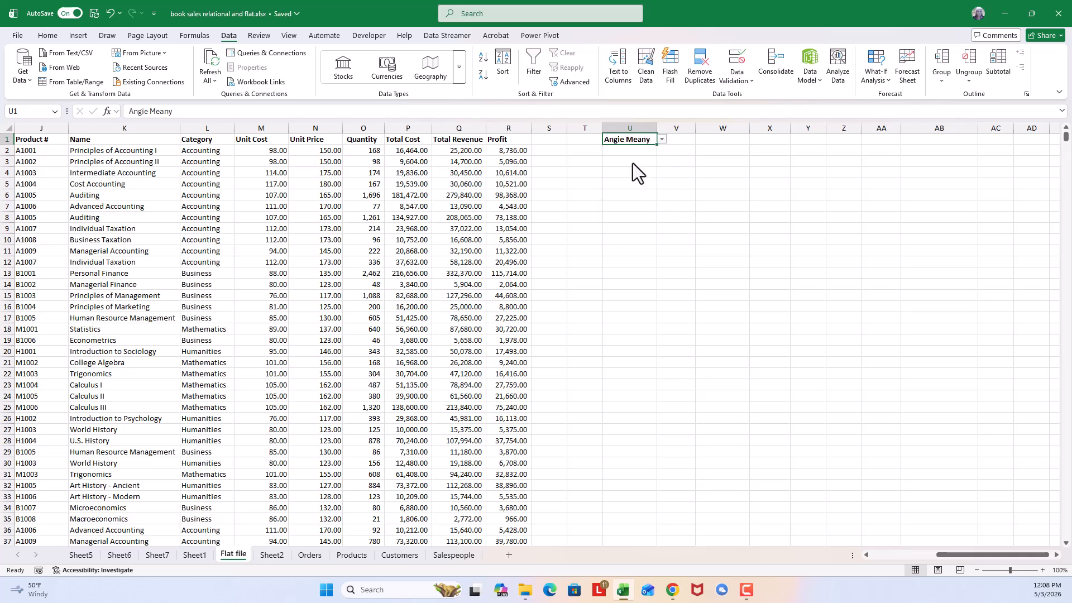
- Copy the header row A1:R1 of the Flat file sheet and paste it starting at W1
click(716, 141)
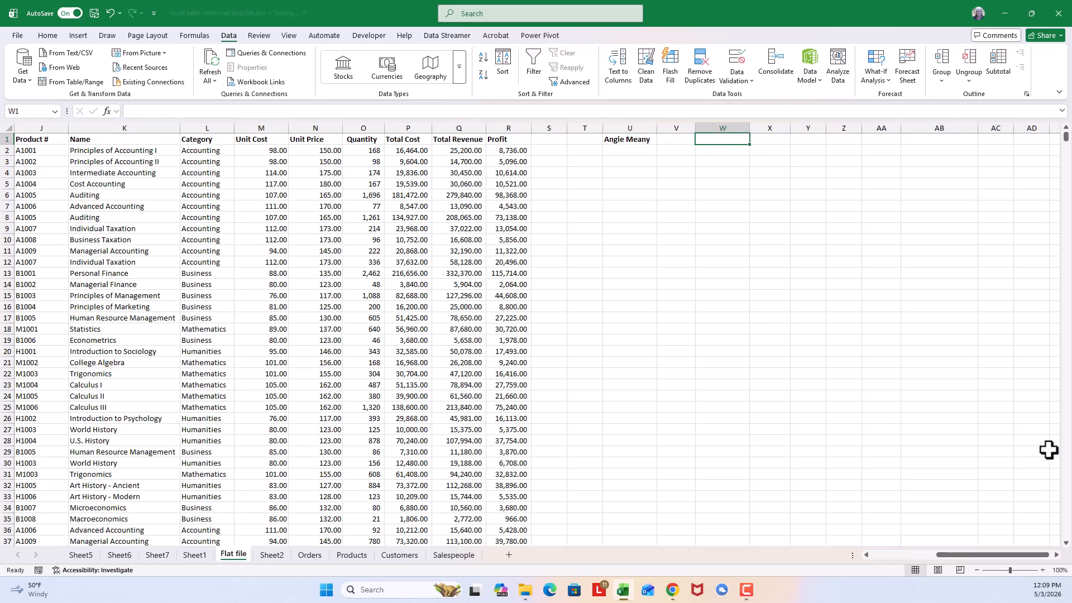
drag(973, 557, 899, 554)
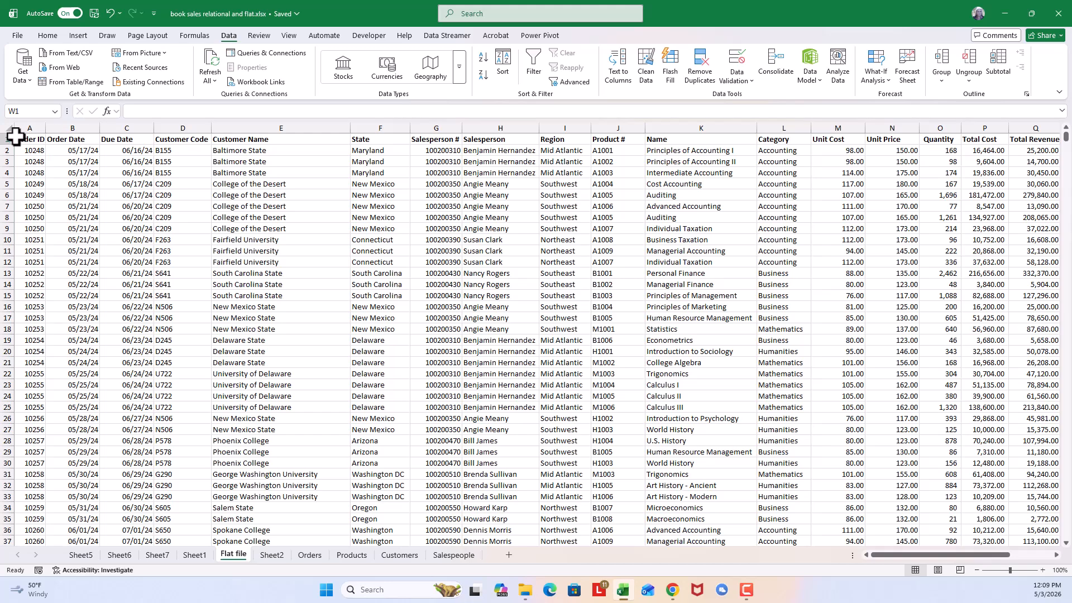
drag(16, 139, 994, 135)
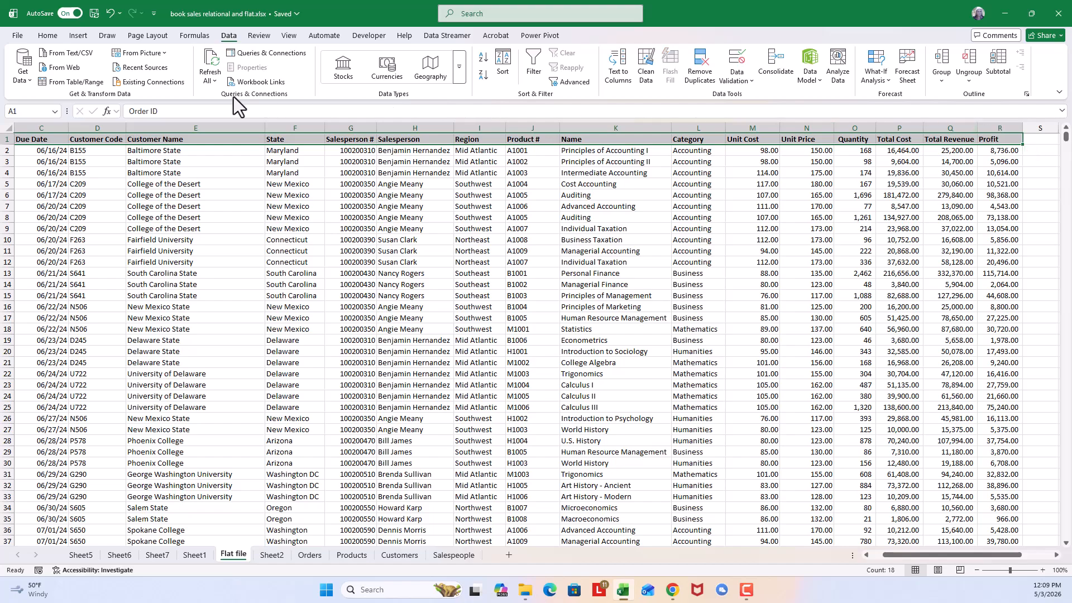
click(47, 37)
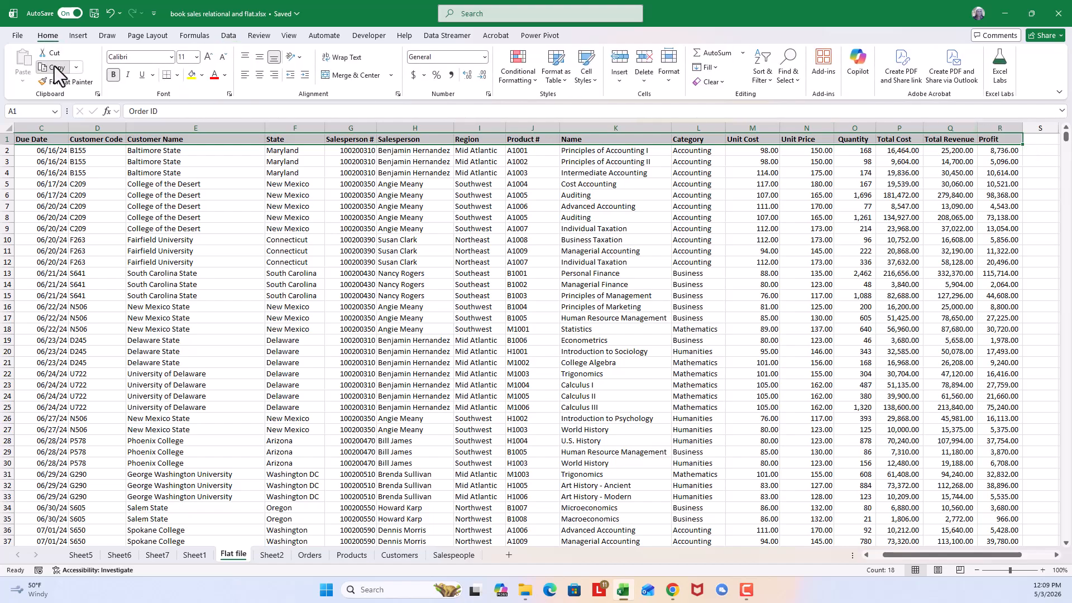
click(55, 67)
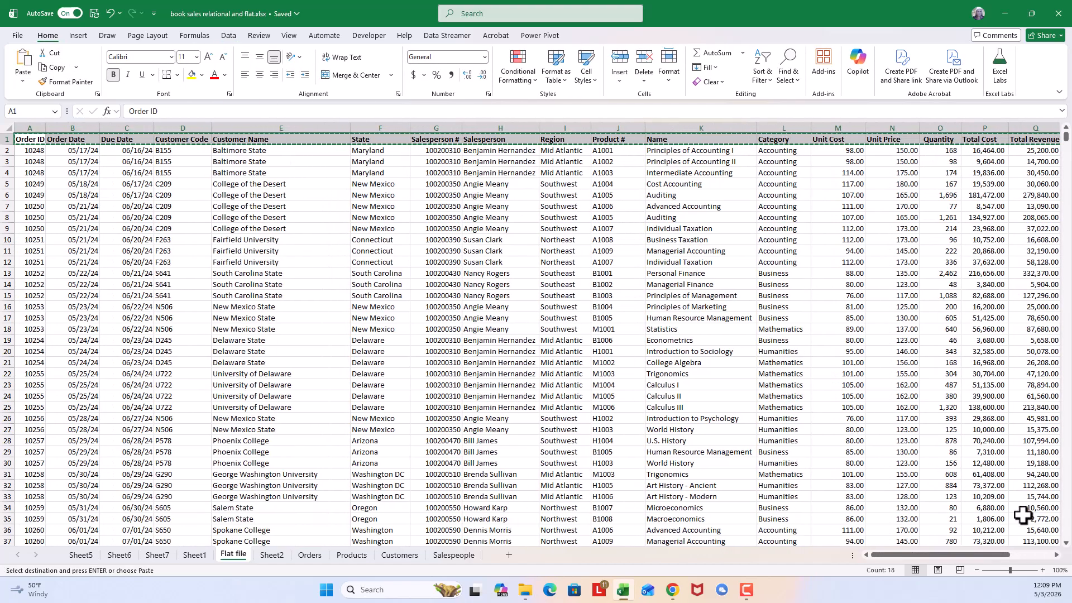
click(1056, 554)
click(1056, 554)
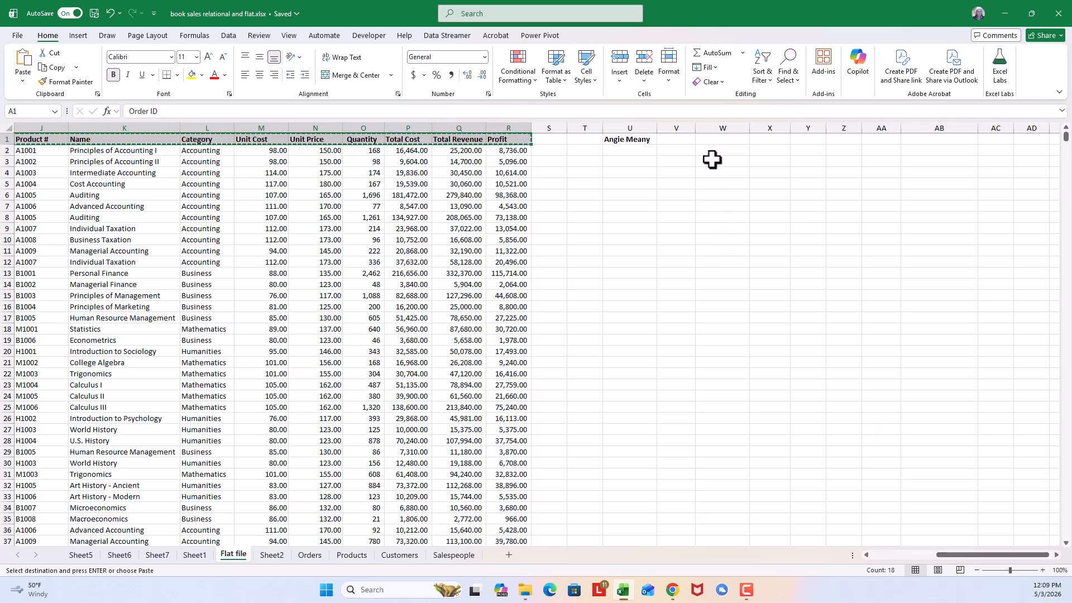
click(715, 139)
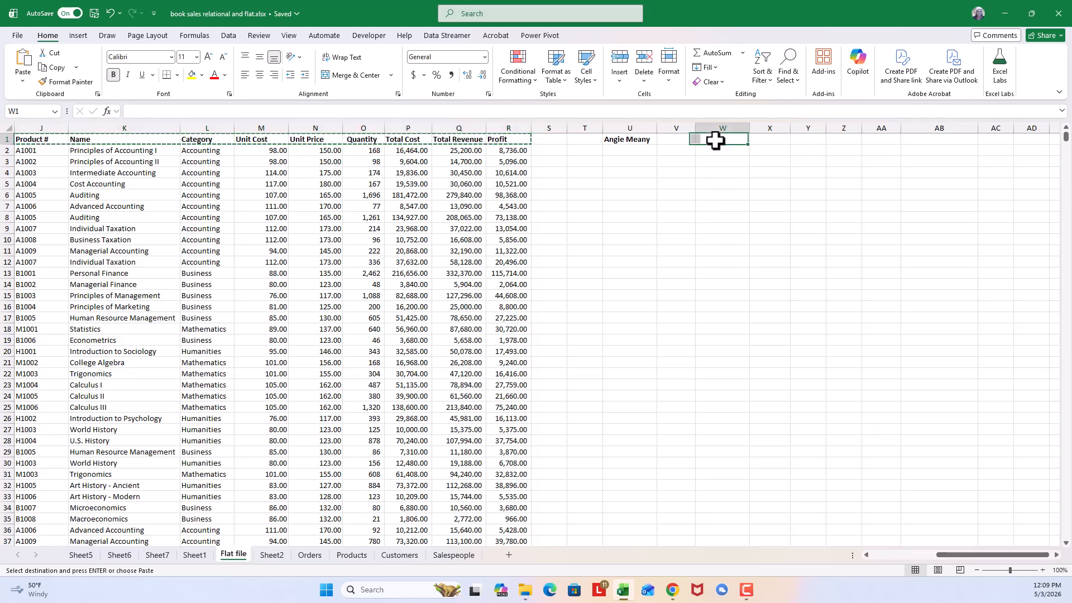
click(25, 59)
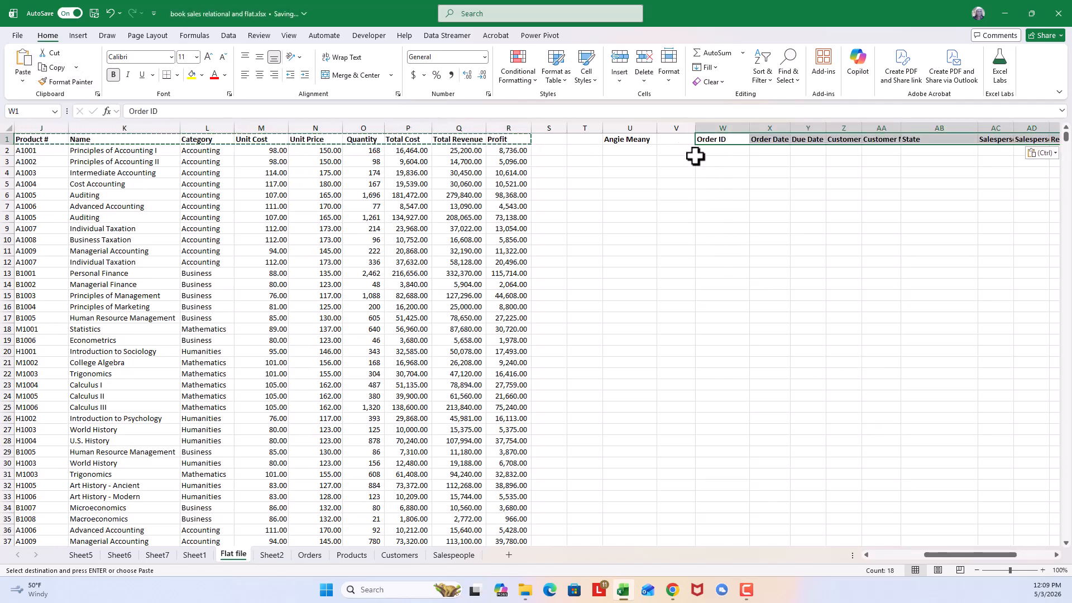
- Start a FILTER formula in W2 with A2:R2156 as the array to filter
click(720, 150)
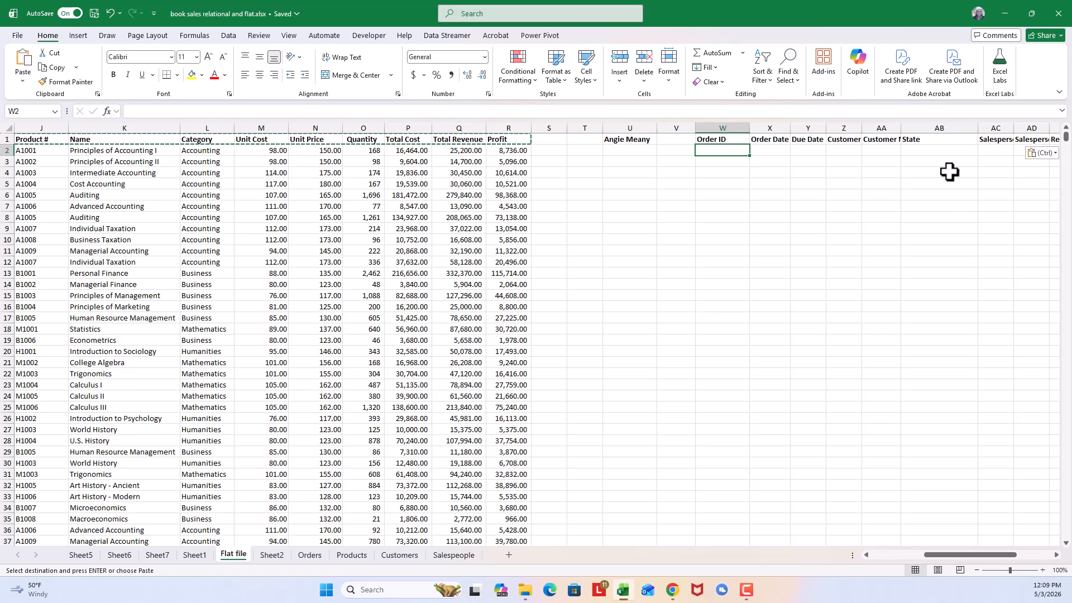
key(Escape)
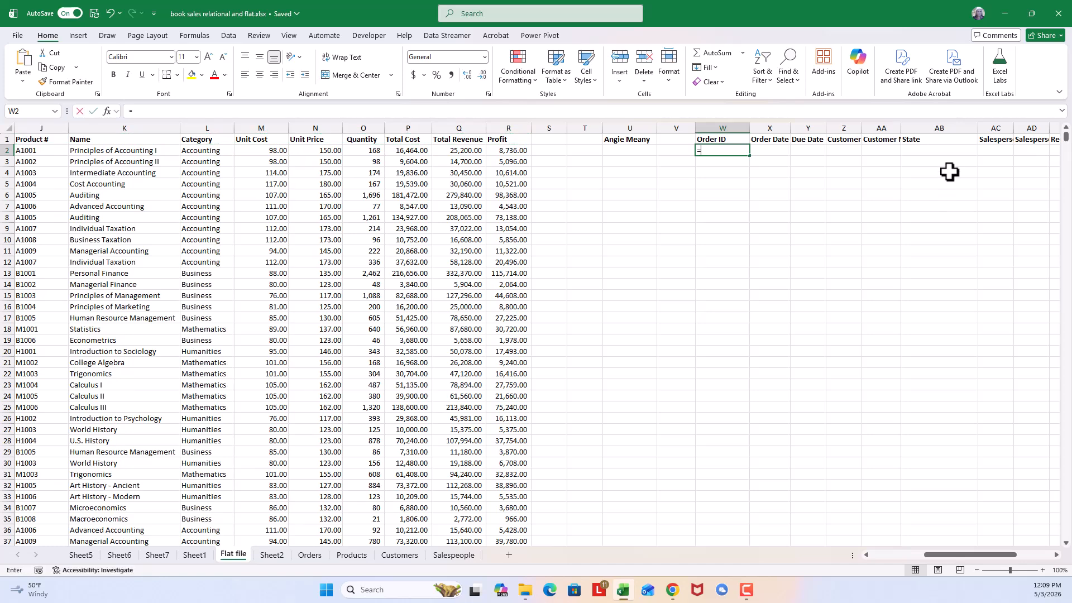
text(=filter)
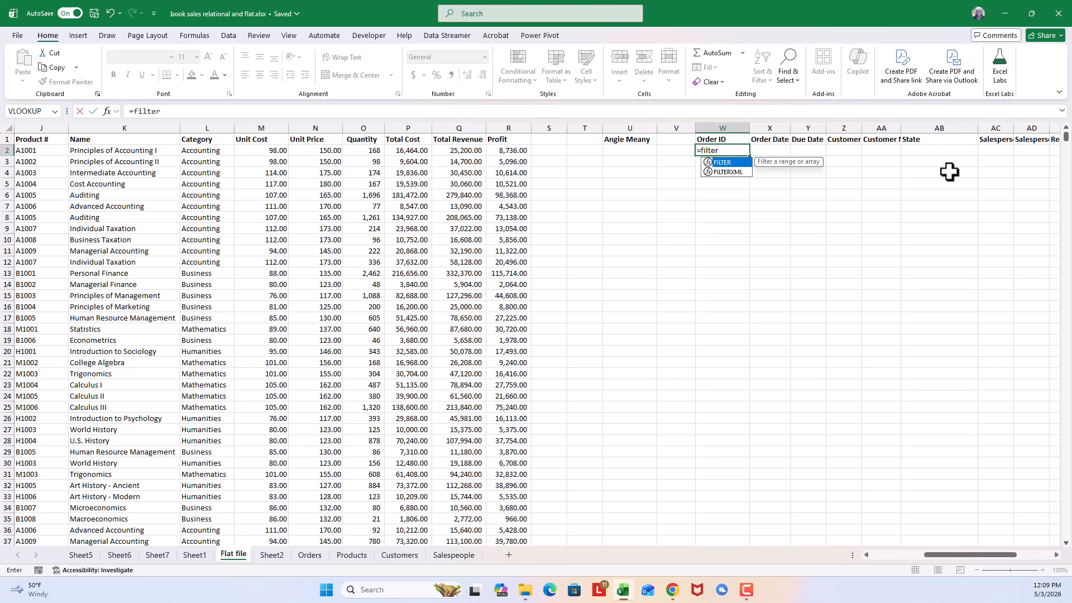
text(()
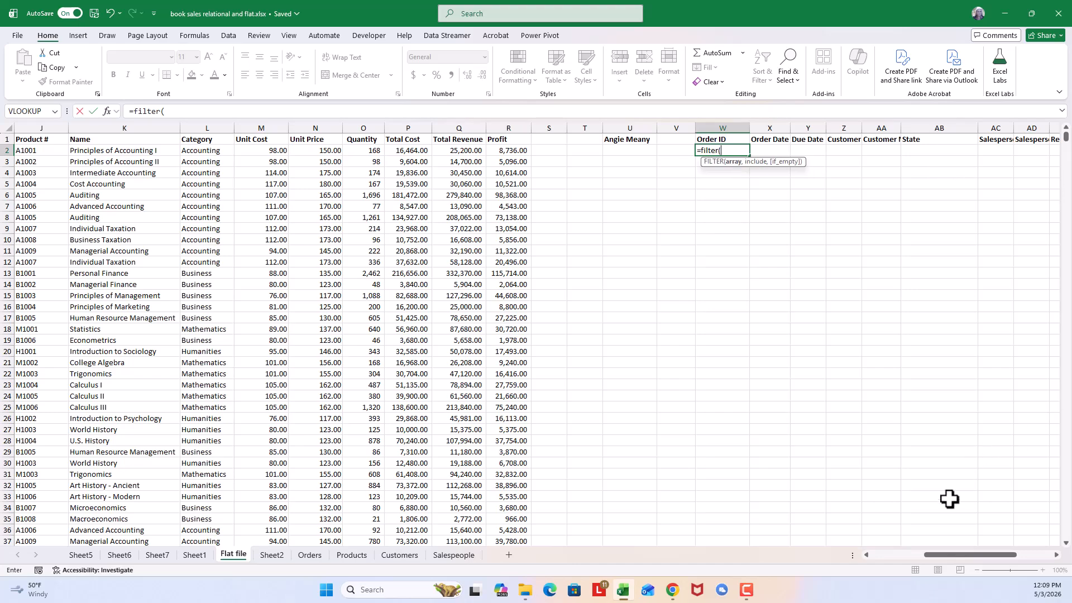
drag(943, 553, 837, 558)
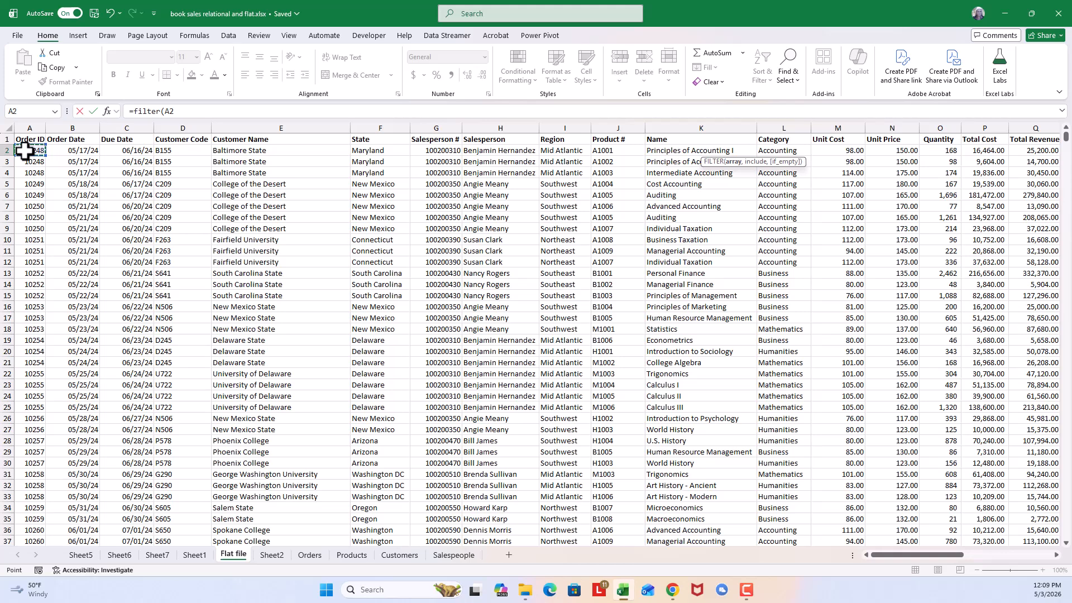
key(ctrl+shift+Down)
key(ctrl+shift+Right)
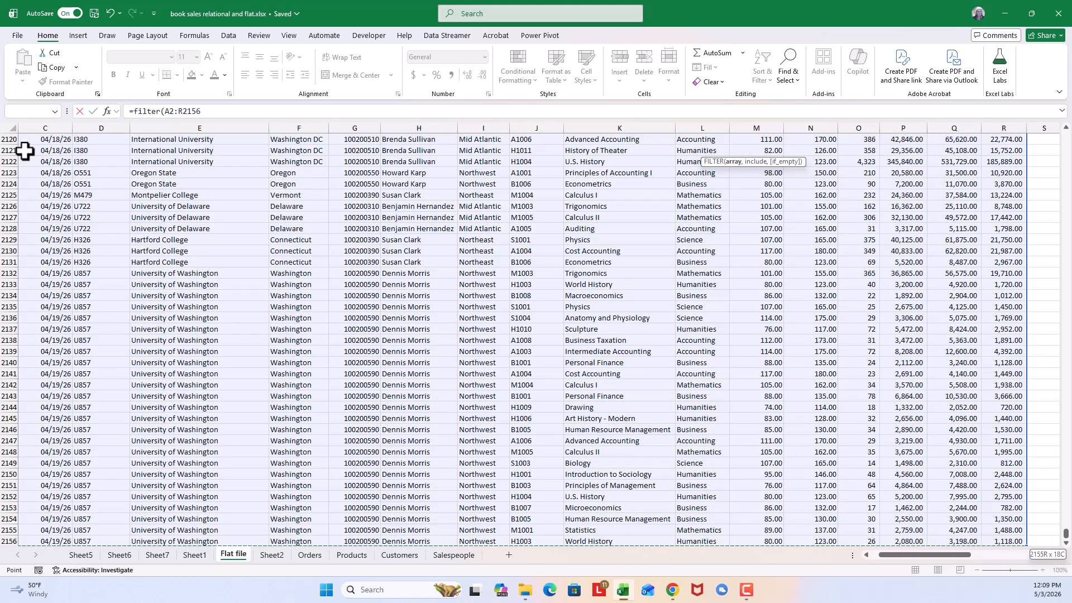
text(,)
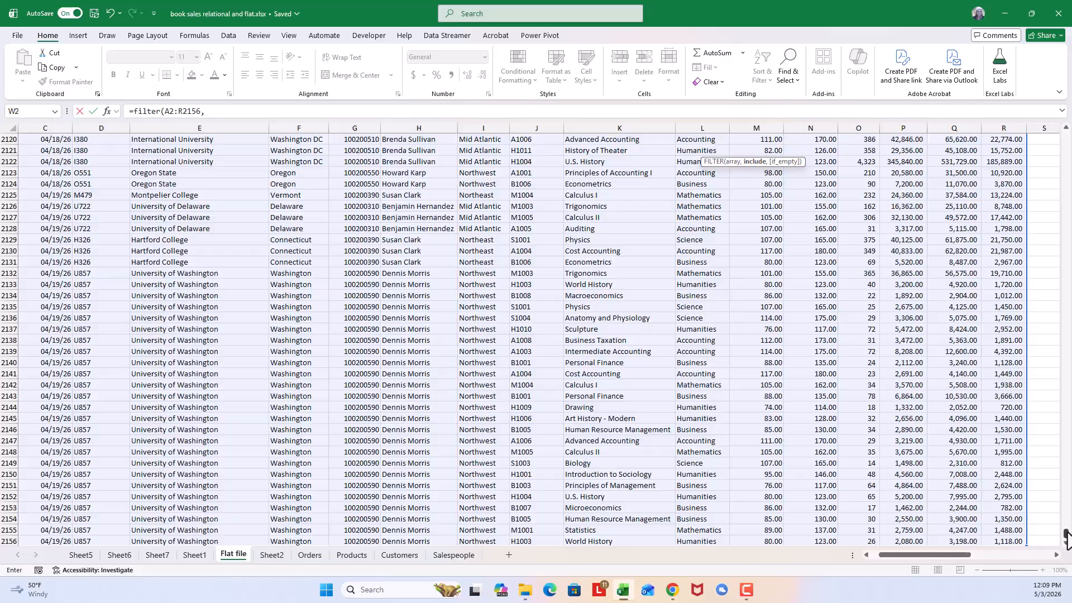
- Complete the FILTER formula with the include condition H2:H2156=U1 and enter it
drag(1066, 539, 1065, 136)
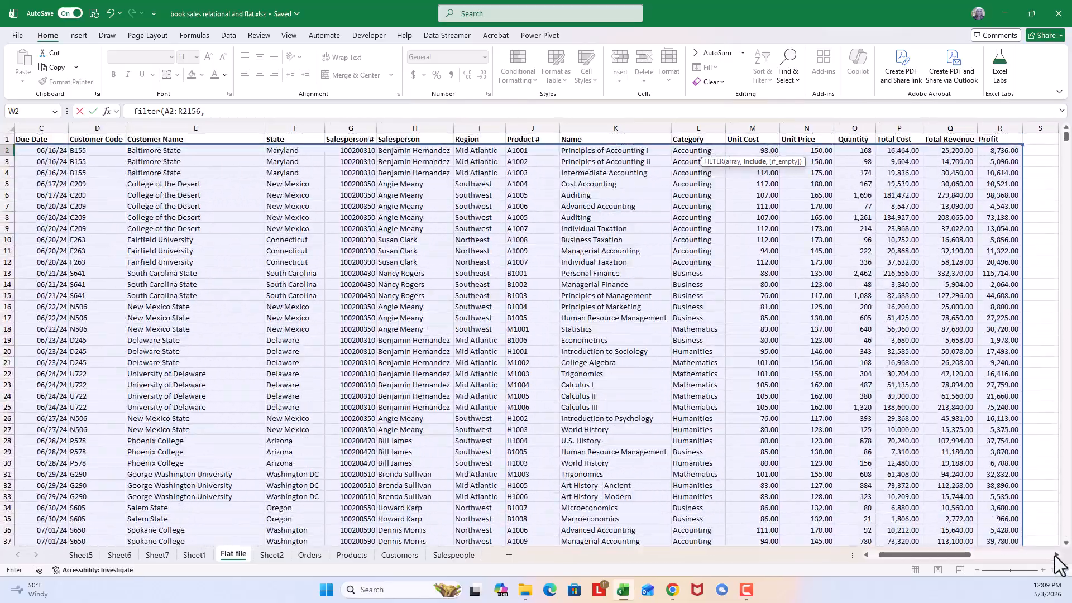
click(1057, 554)
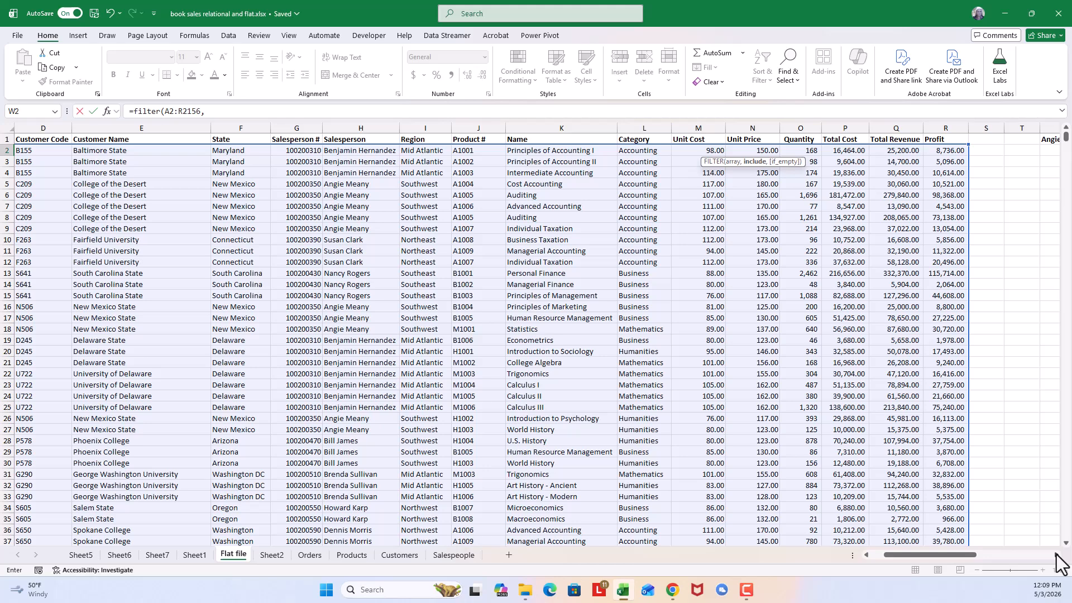
click(1056, 554)
click(1056, 555)
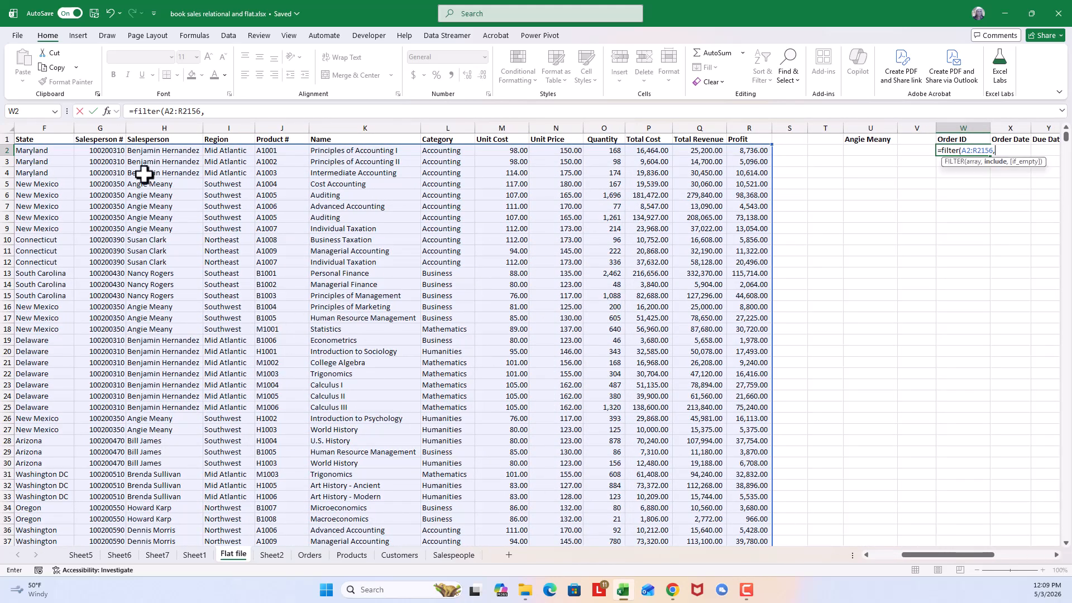
click(159, 149)
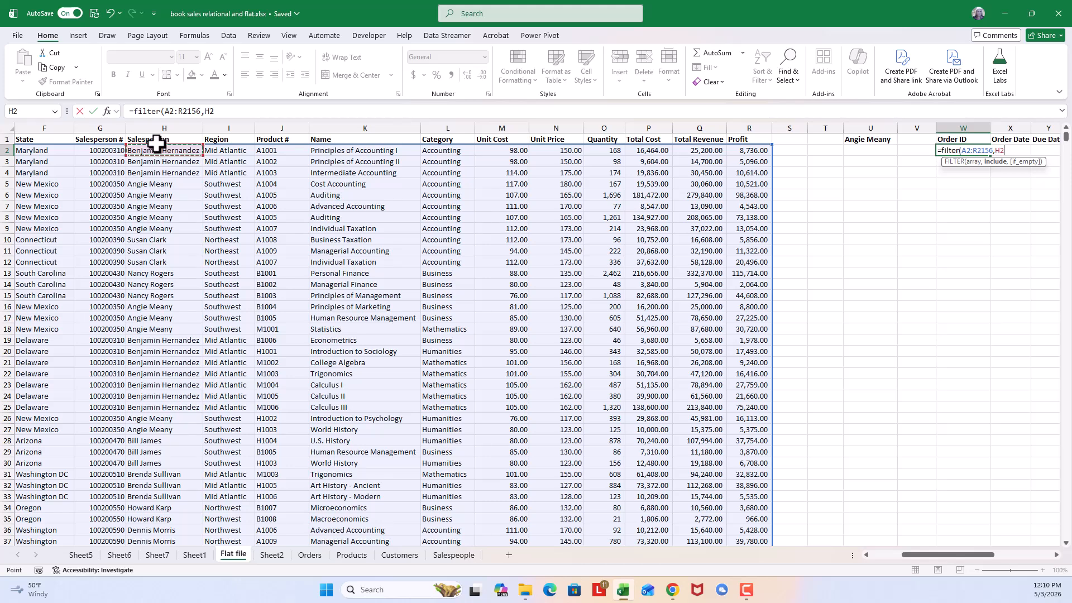
key(ctrl+shift+Down)
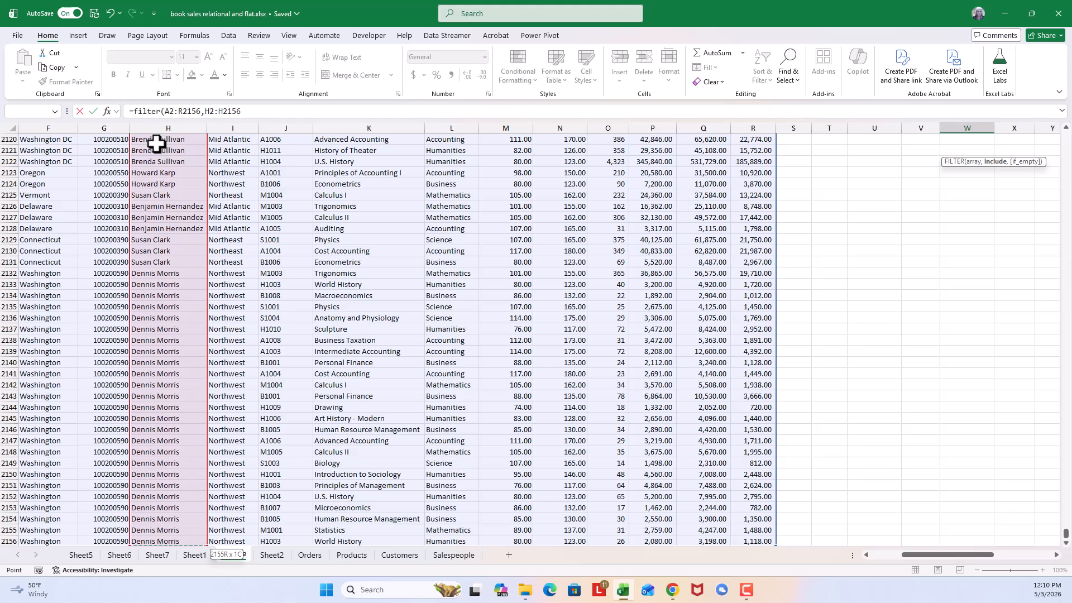
click(250, 111)
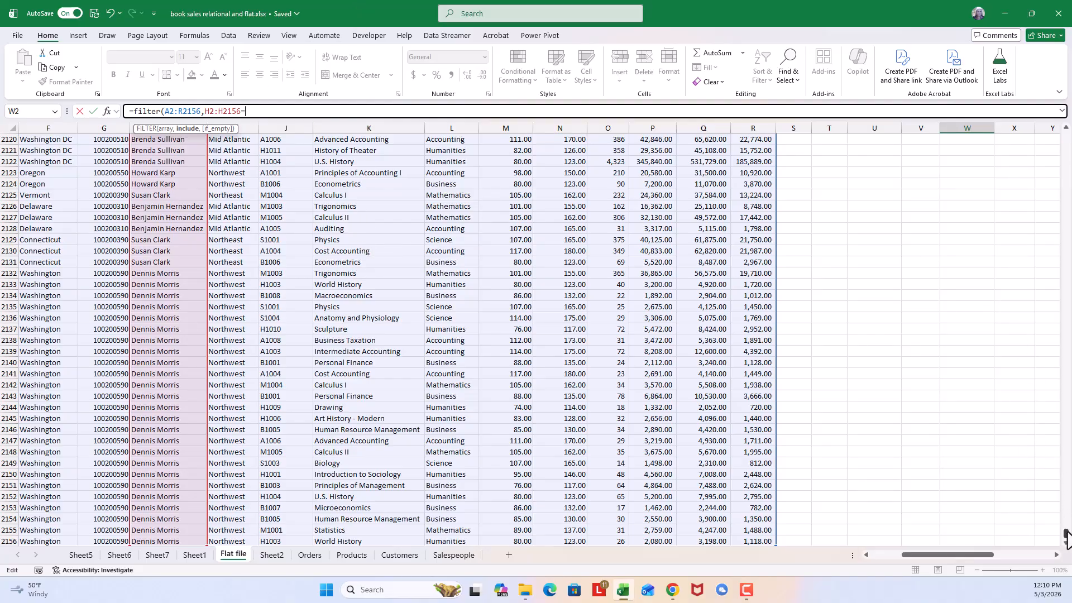
drag(1066, 539, 1048, 106)
click(864, 139)
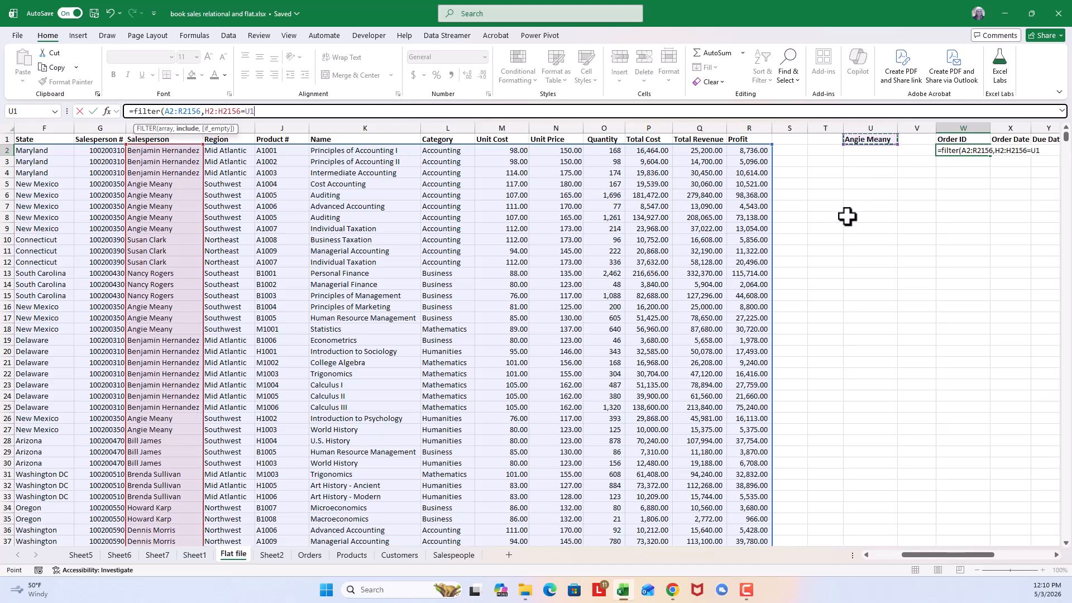
text())
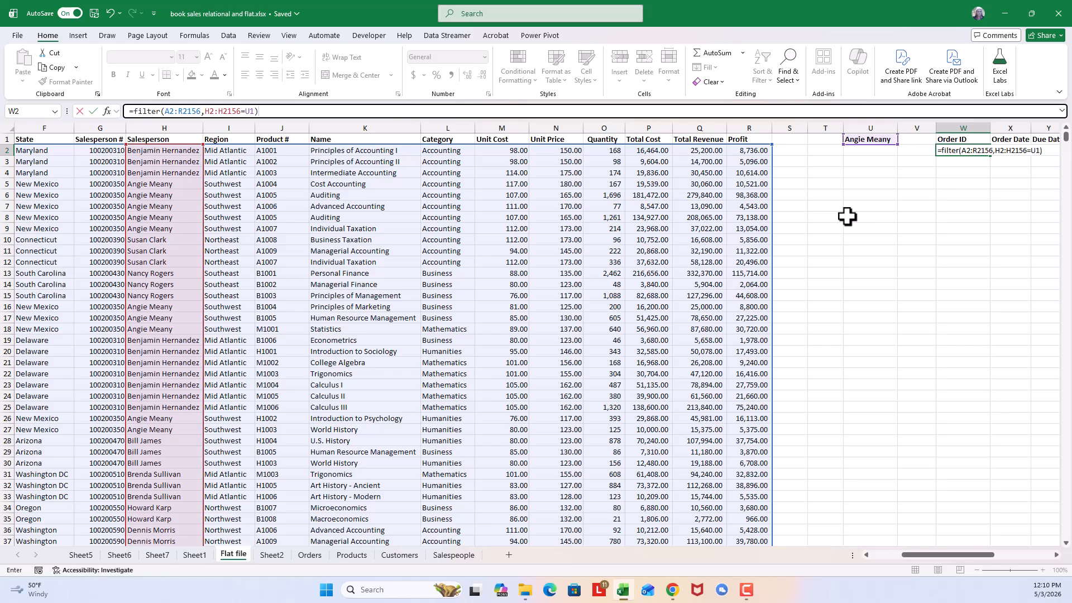
key(Return)
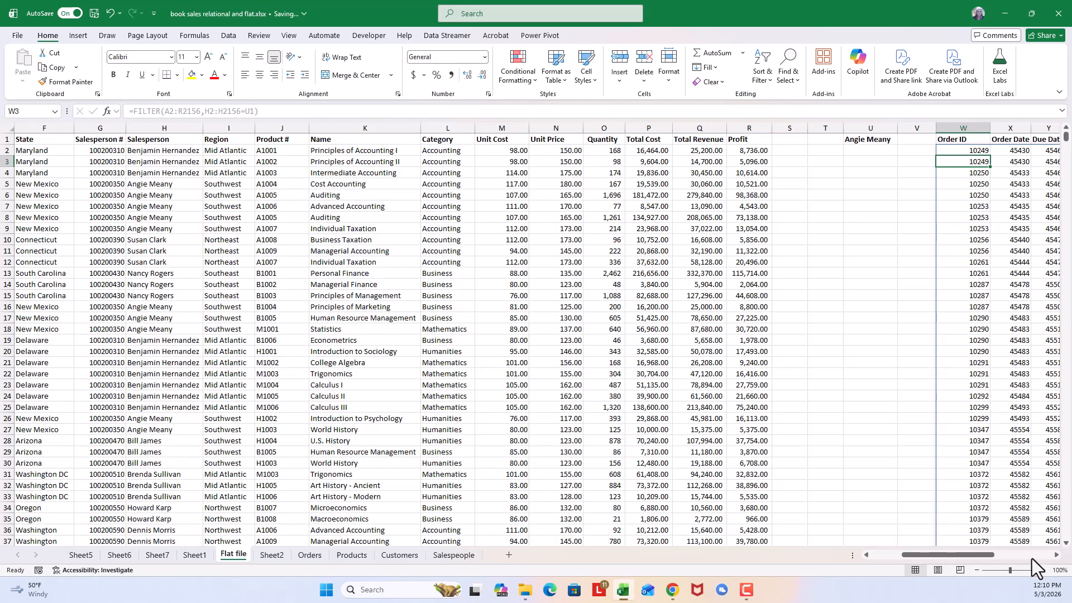
- Autofit the filtered output's columns AC through AH, from Salesperson # to Category, to their contents
click(1056, 555)
click(1056, 554)
click(1056, 555)
click(1056, 554)
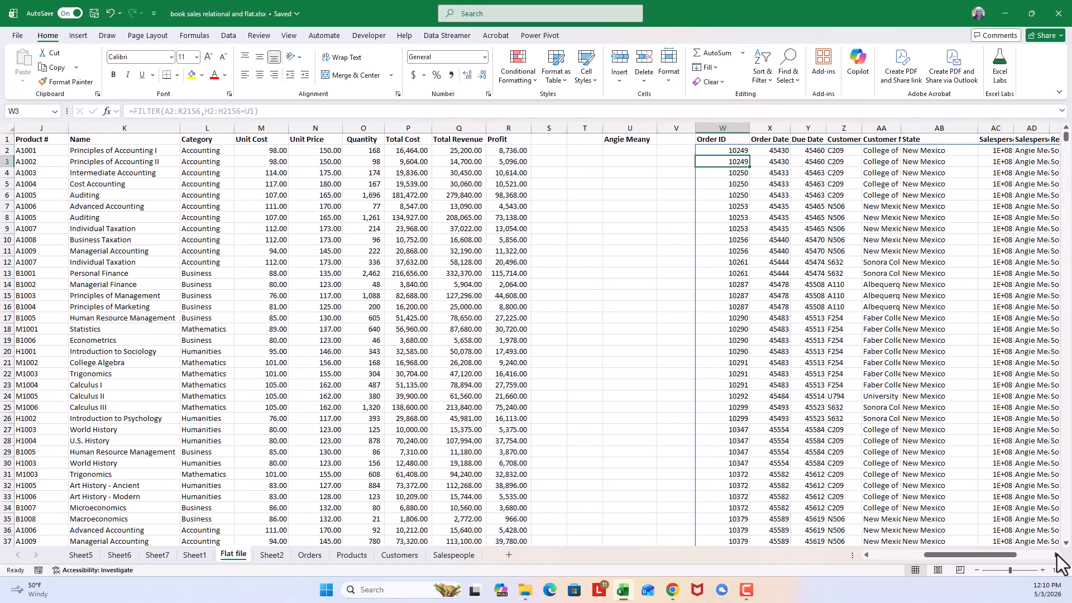
click(1056, 554)
click(1056, 555)
click(1055, 555)
click(1056, 555)
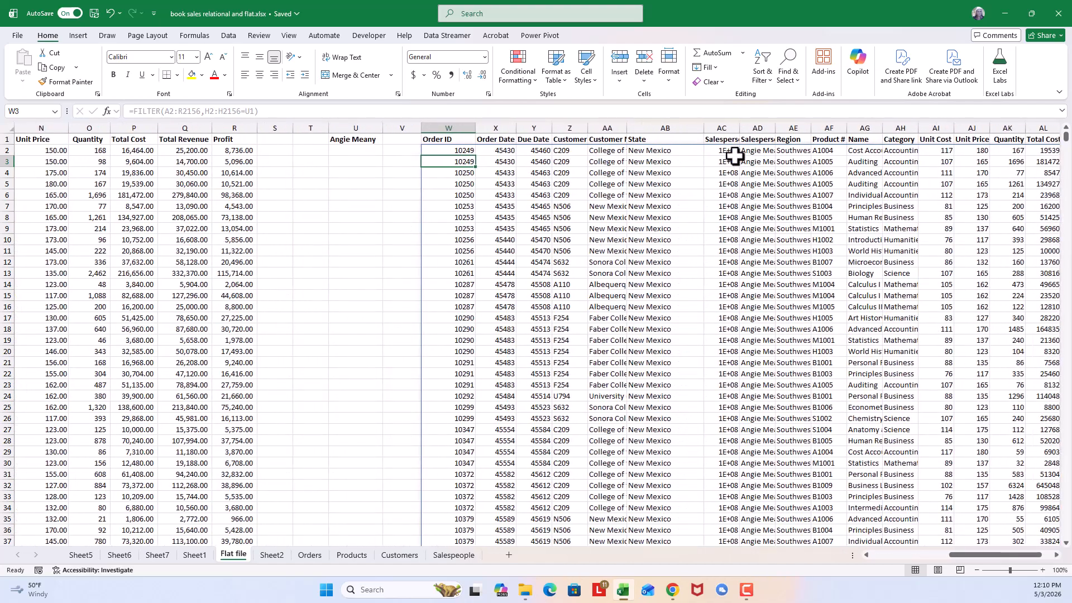
double_click(738, 125)
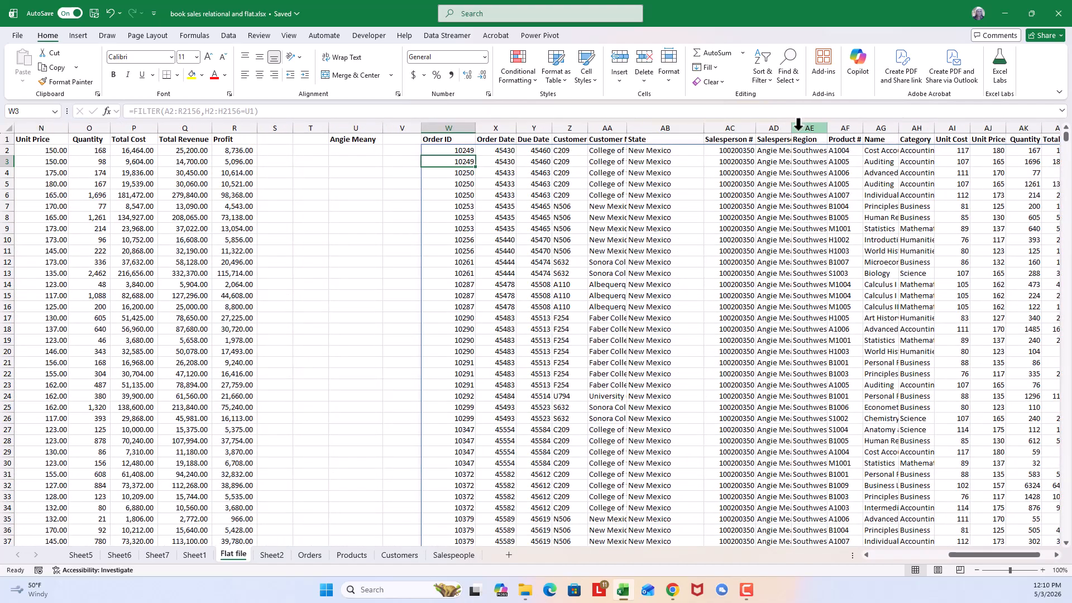
double_click(790, 124)
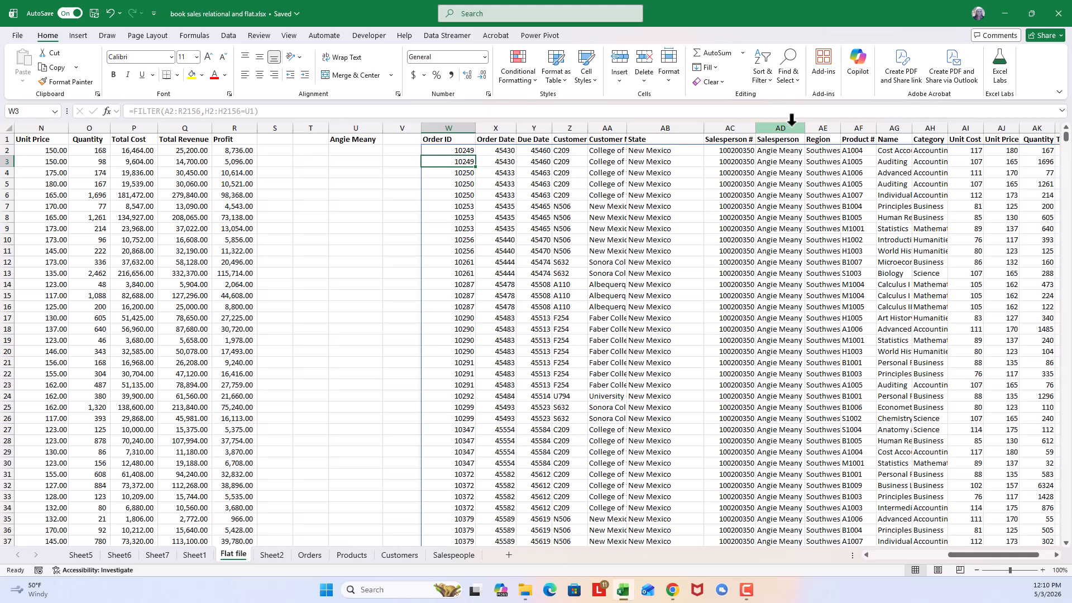
double_click(839, 123)
double_click(881, 124)
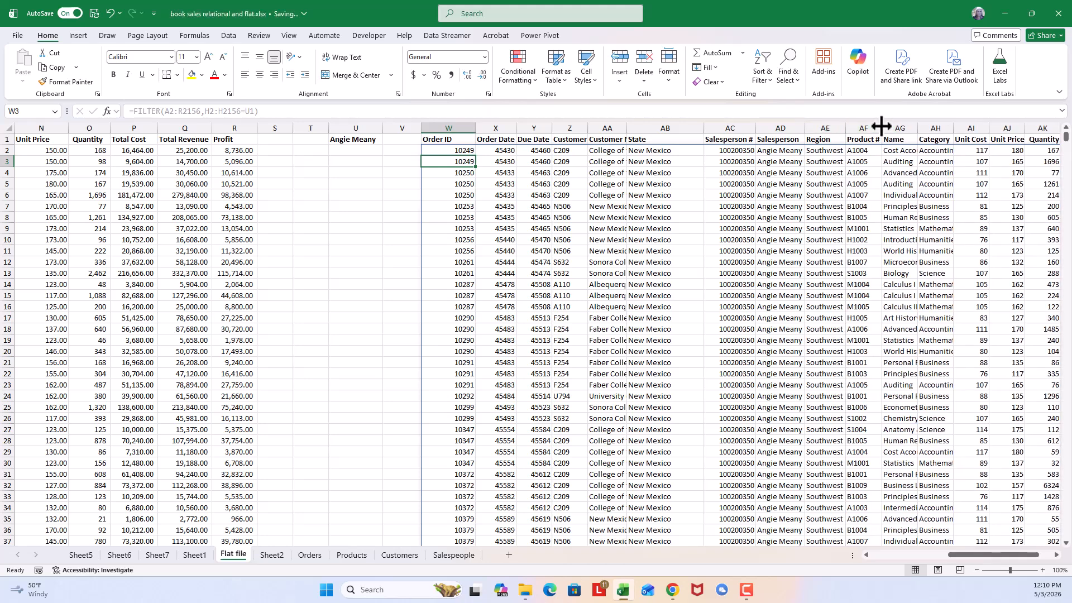
double_click(915, 129)
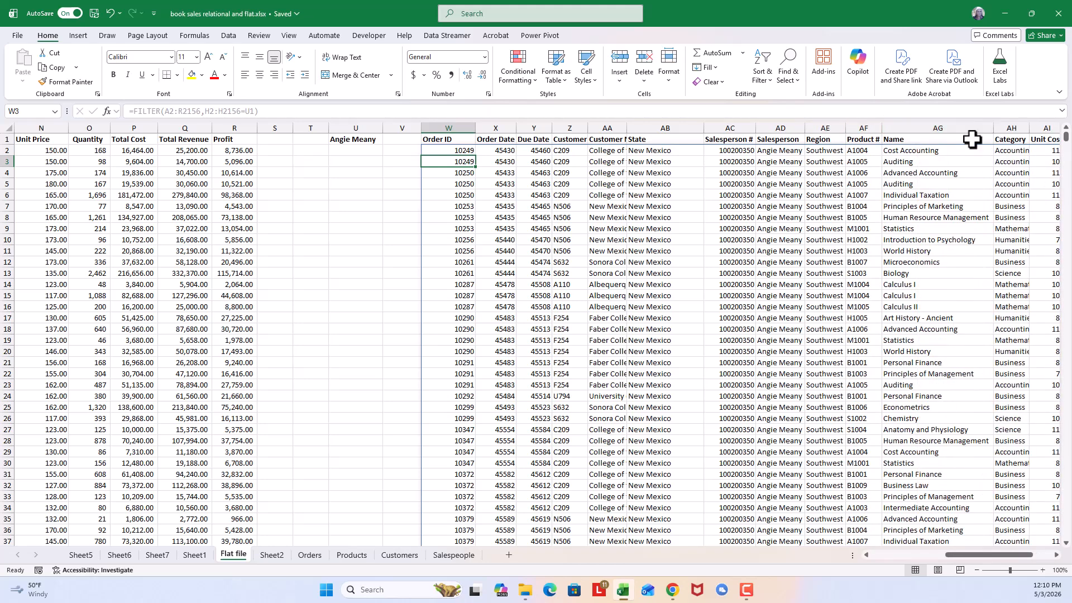
double_click(1027, 124)
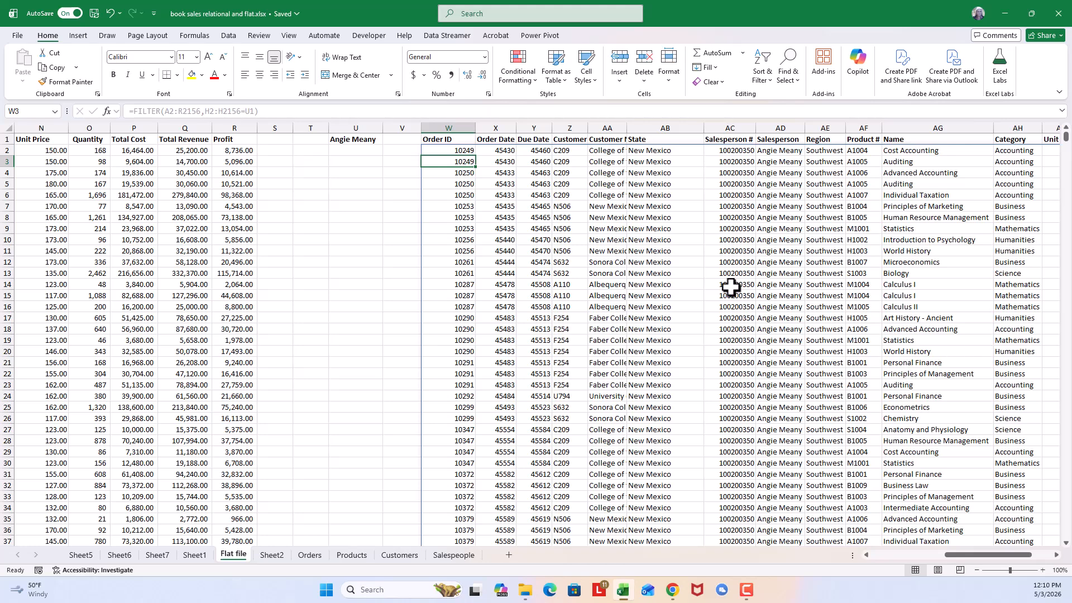
- Choose the third salesperson from the dropdown in U1 and look through the filtered records
click(374, 139)
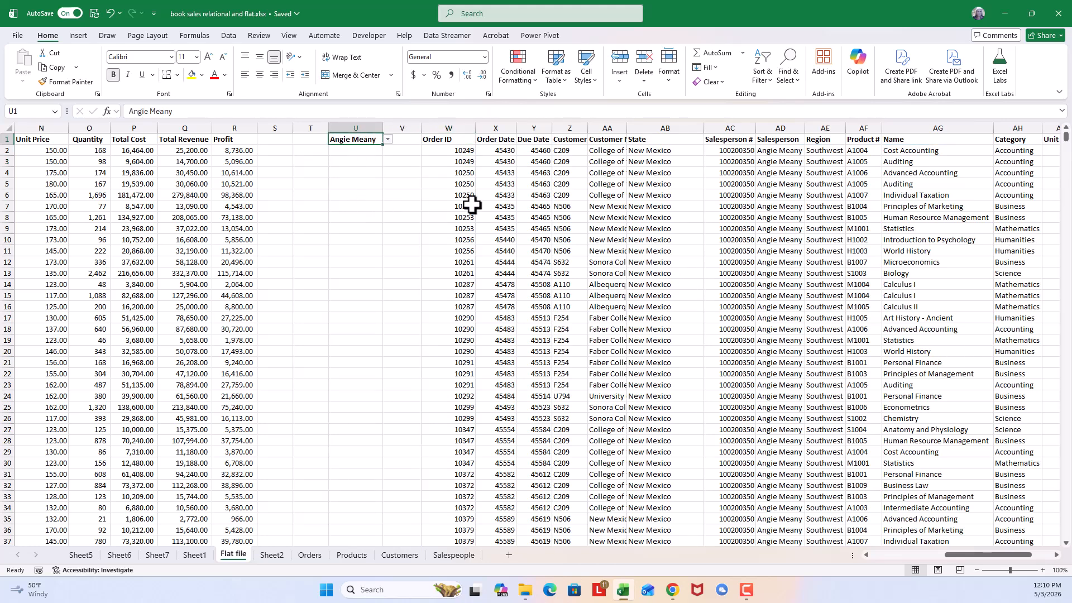
click(387, 139)
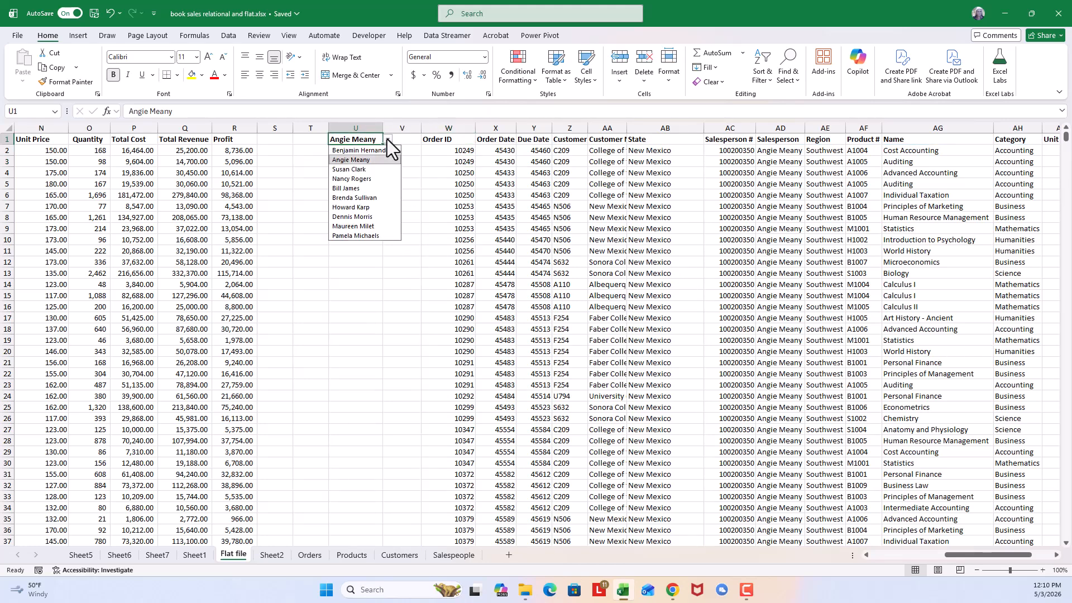
click(363, 169)
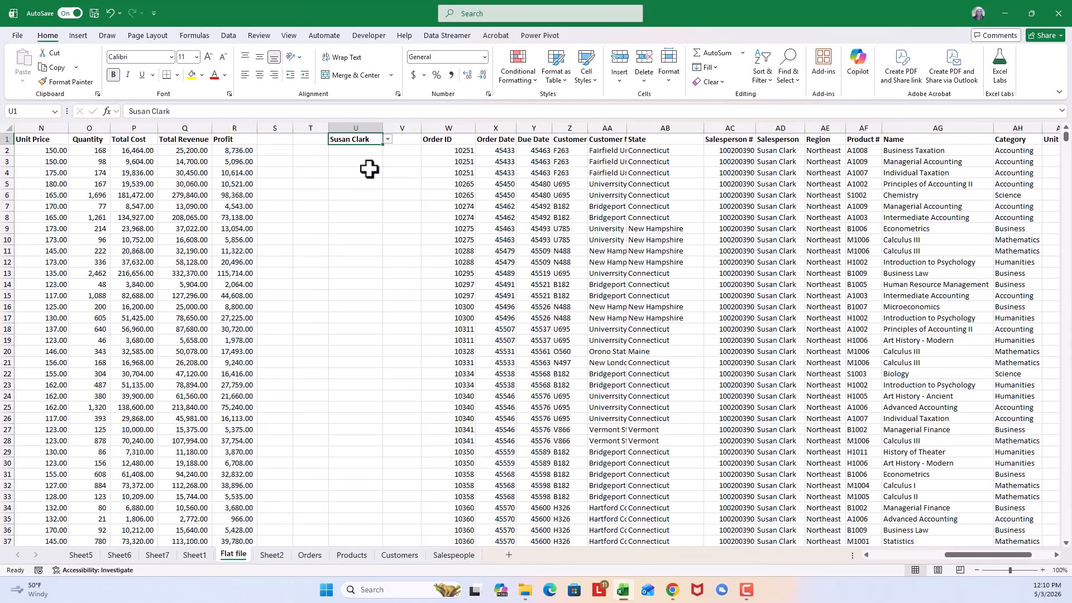
scroll(789, 333, down, 8)
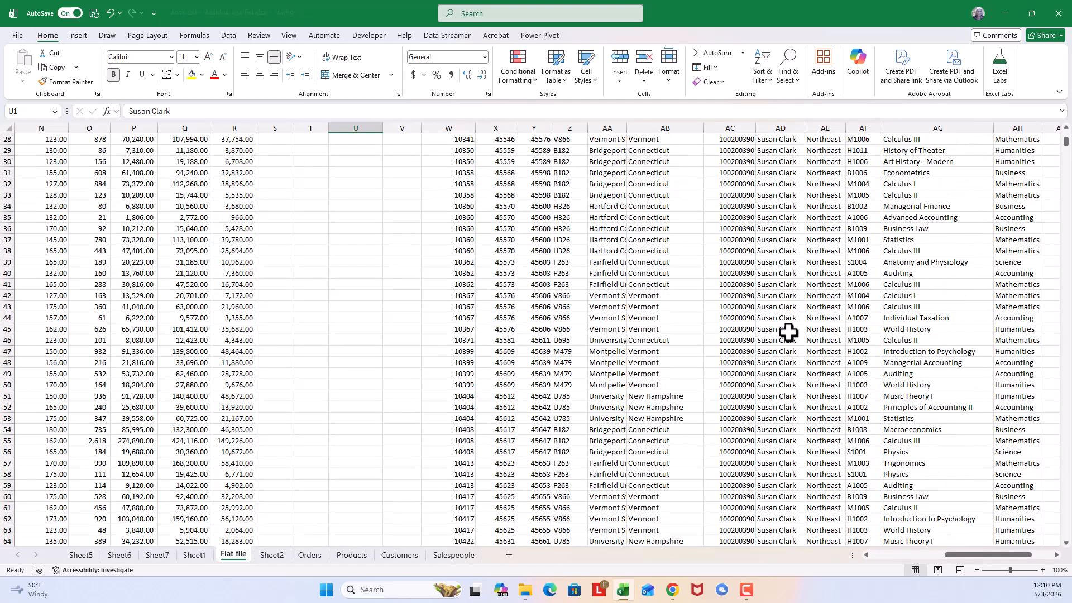
- Choose the sixth salesperson from the dropdown in U1 and widen the Salesperson column AD to fit the full names
scroll(789, 333, up, 8)
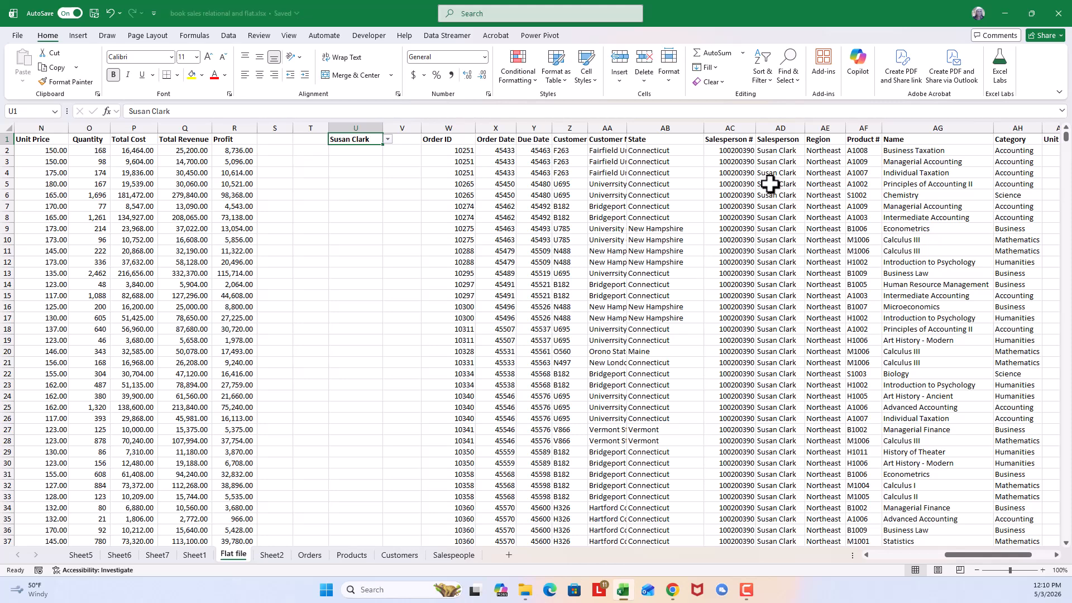
click(388, 140)
click(376, 198)
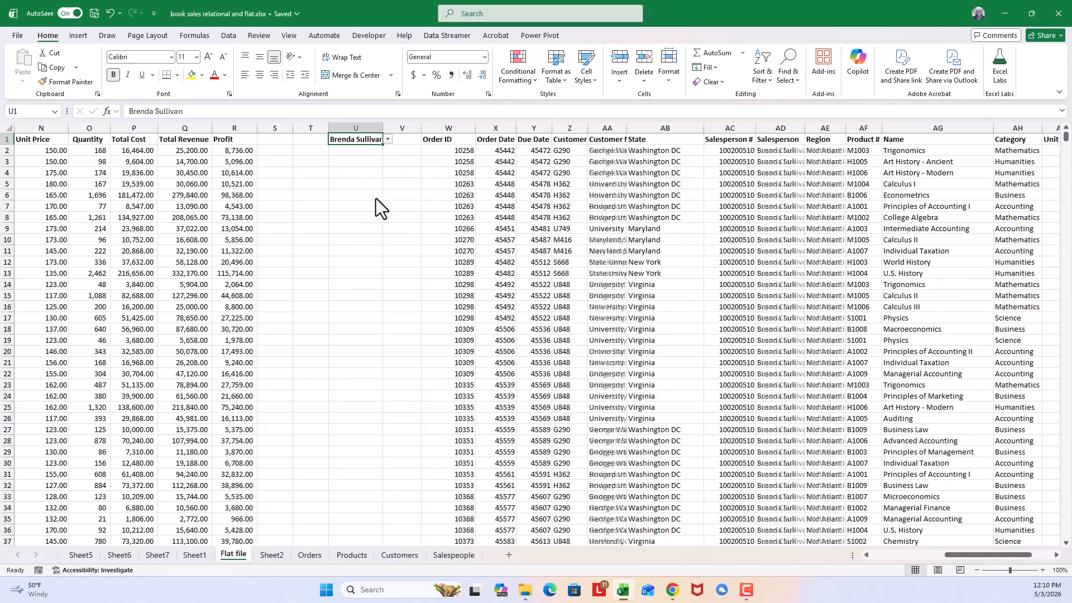
drag(804, 128, 813, 128)
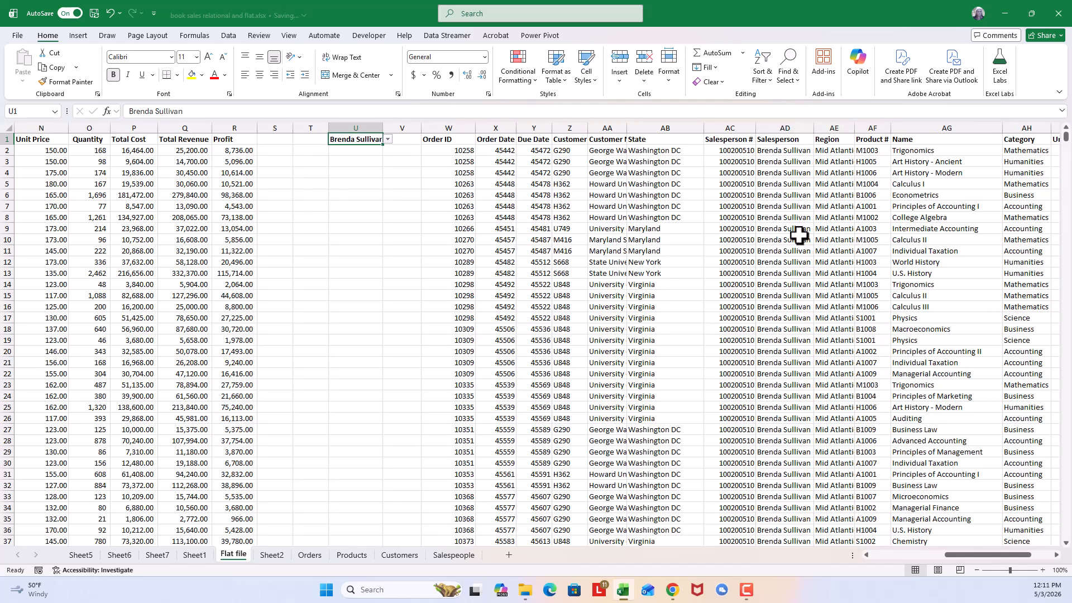
- Choose the ninth salesperson from the dropdown in U1 and look through the filtered records
click(387, 140)
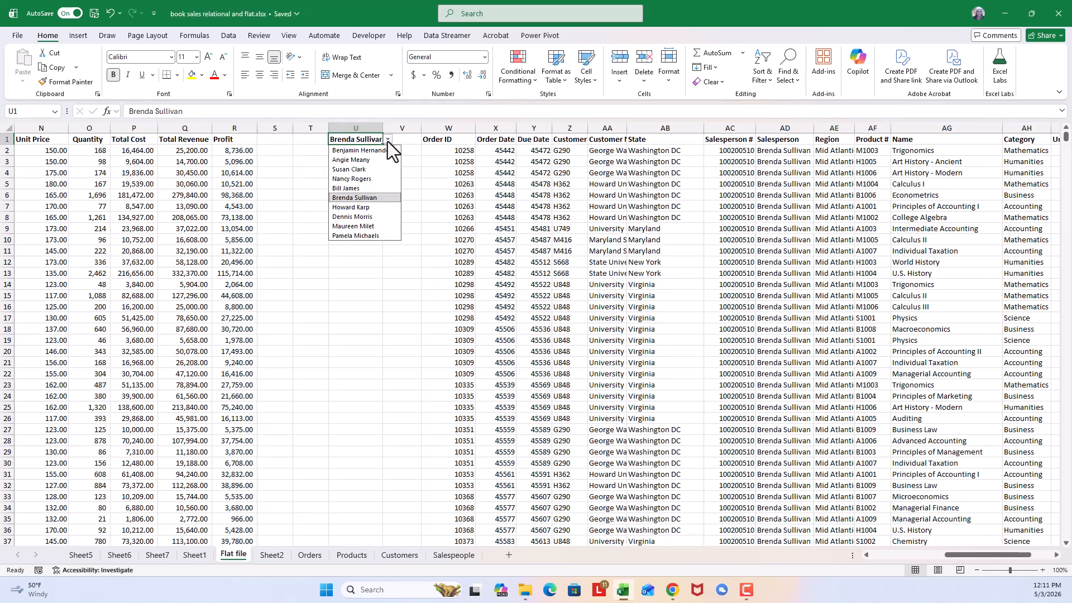
click(366, 225)
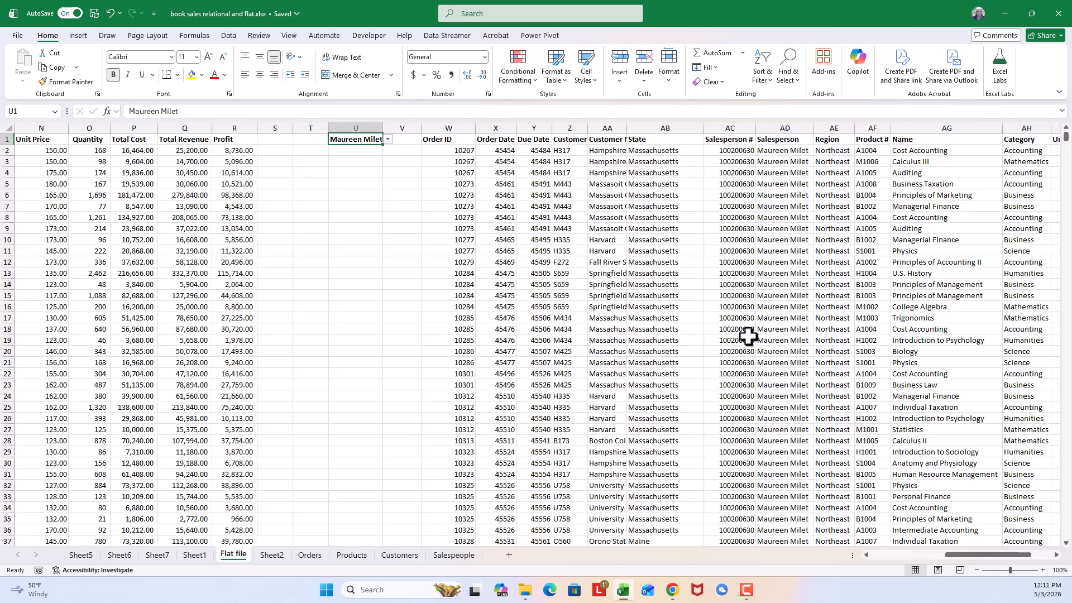
scroll(748, 335, down, 5)
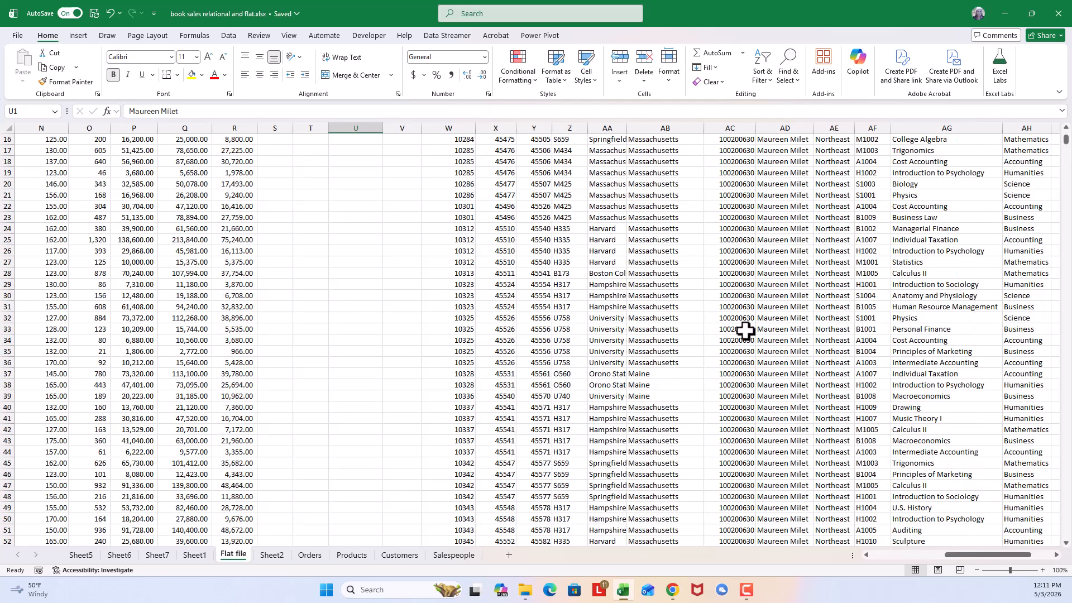
scroll(745, 330, up, 5)
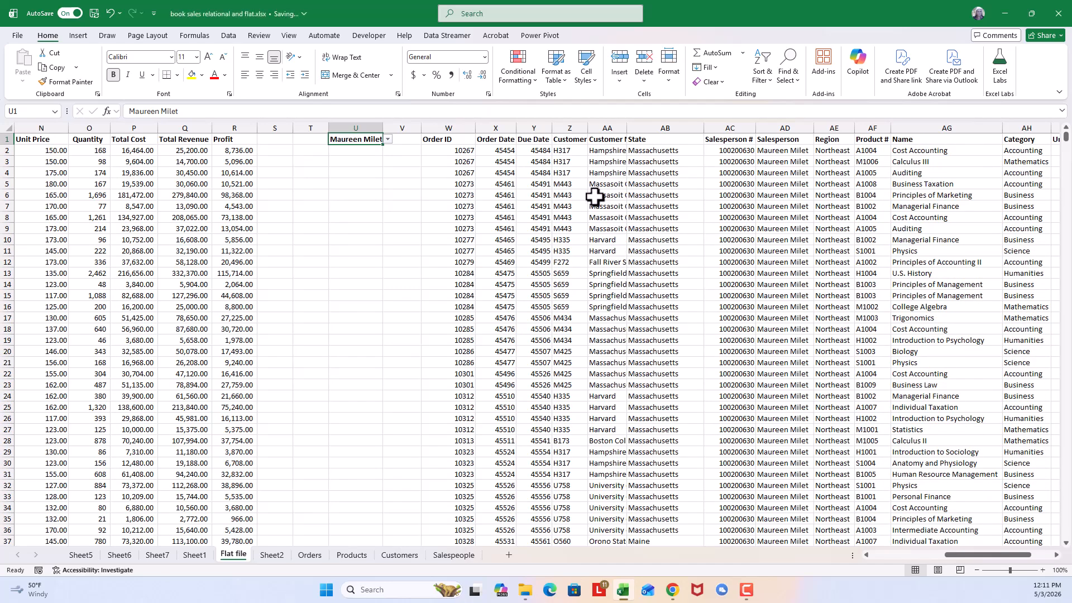
- Examine the FILTER formula in W2 and compare it with the formula shown for cells inside its spilled output
click(440, 141)
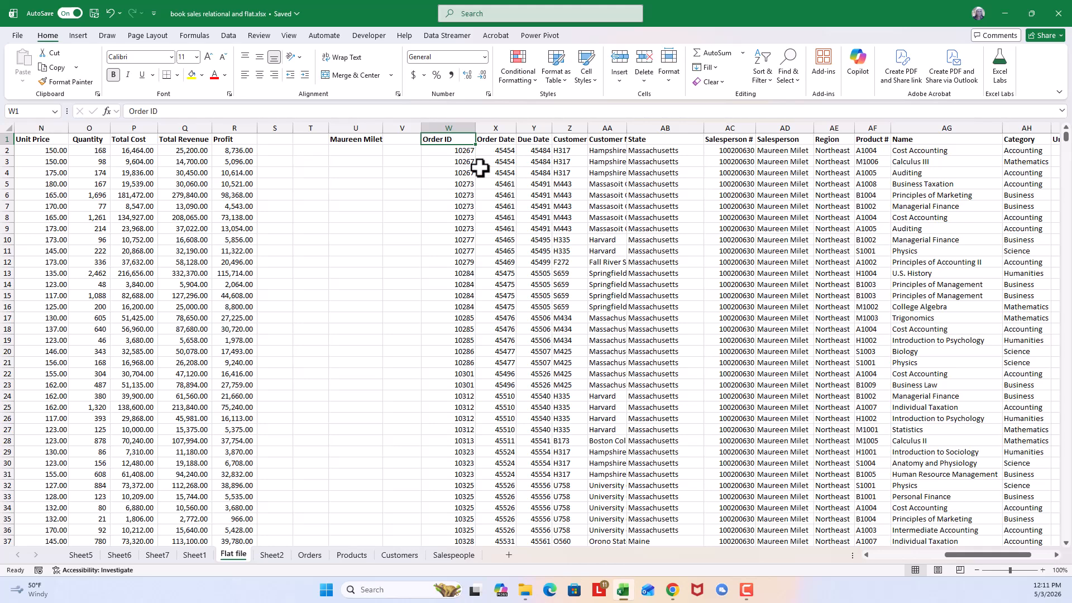
click(453, 151)
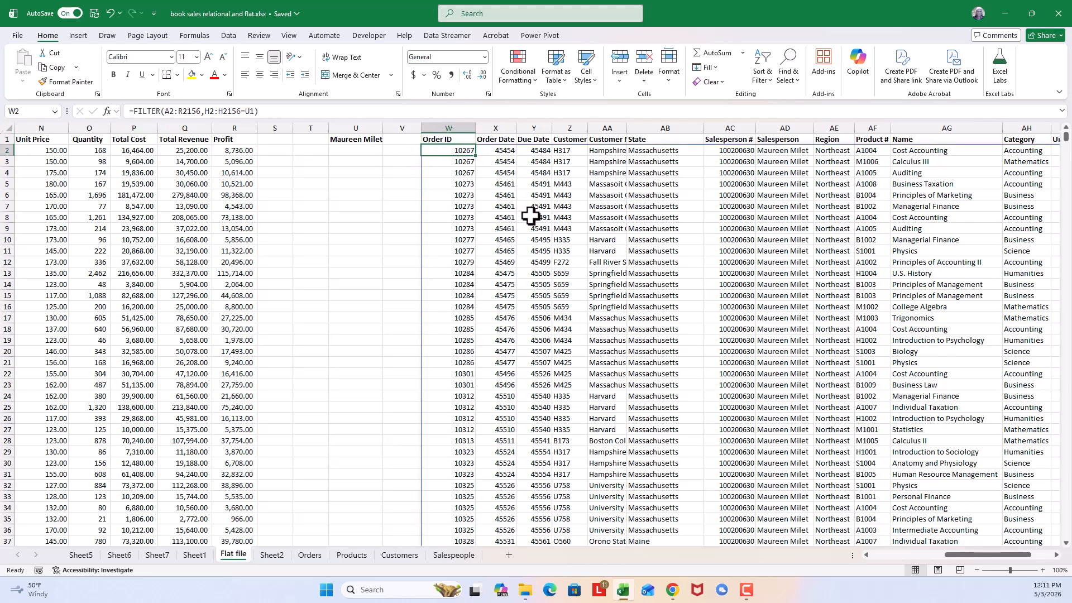
click(597, 225)
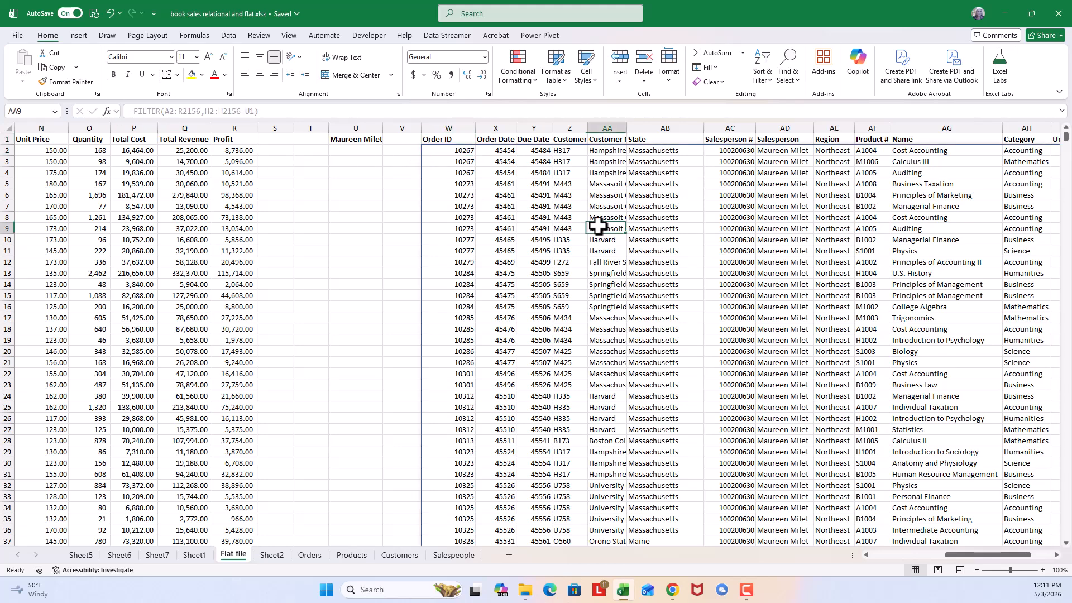
click(607, 362)
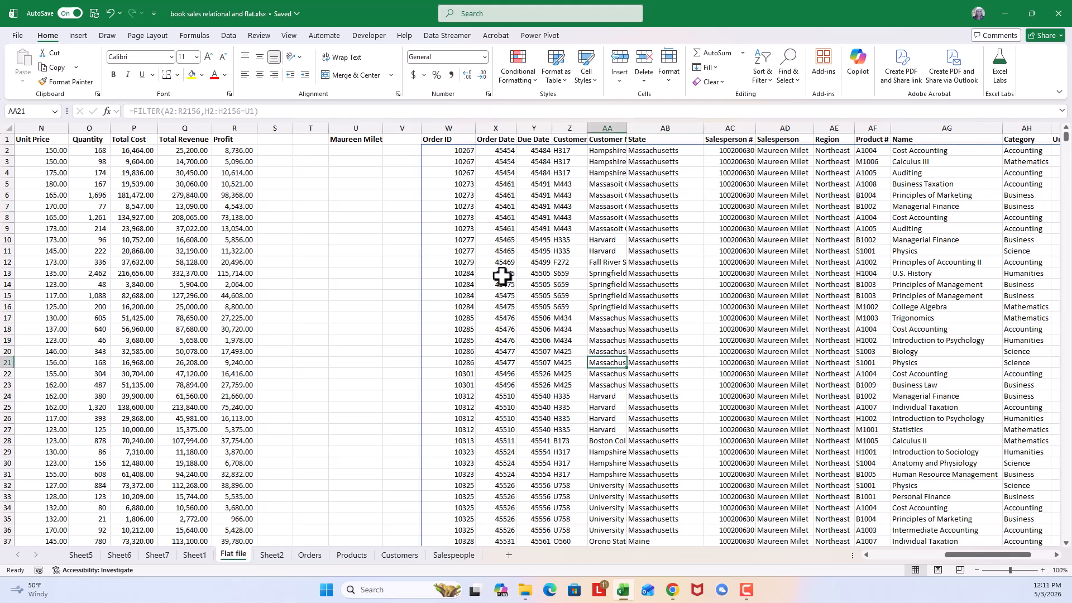
click(460, 151)
- Choose the fourth salesperson from the dropdown in U1 and autofit the Customer Name column AA to its contents
click(357, 139)
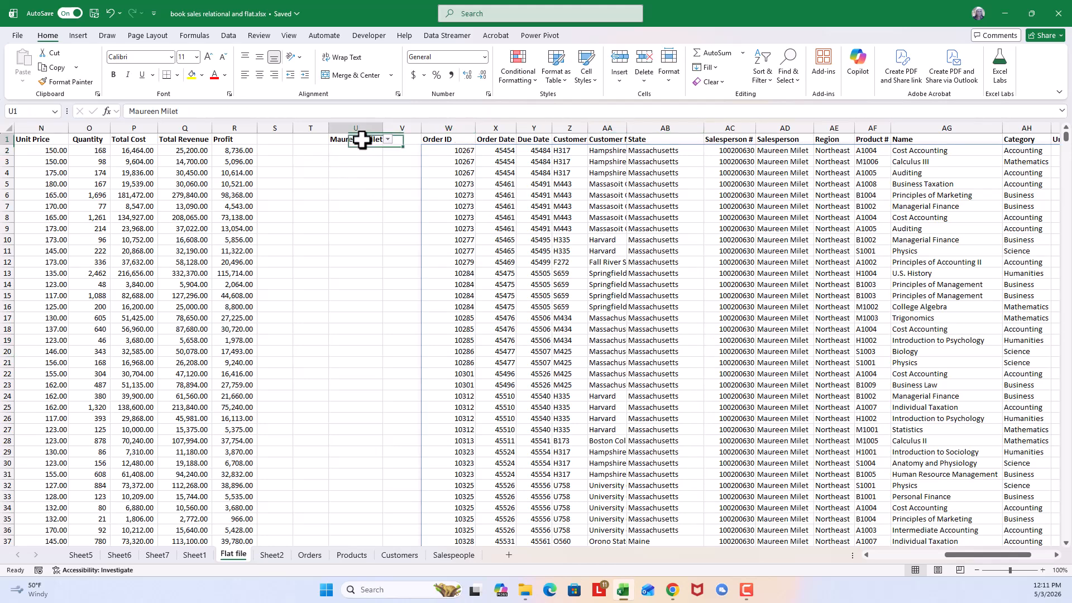
click(387, 139)
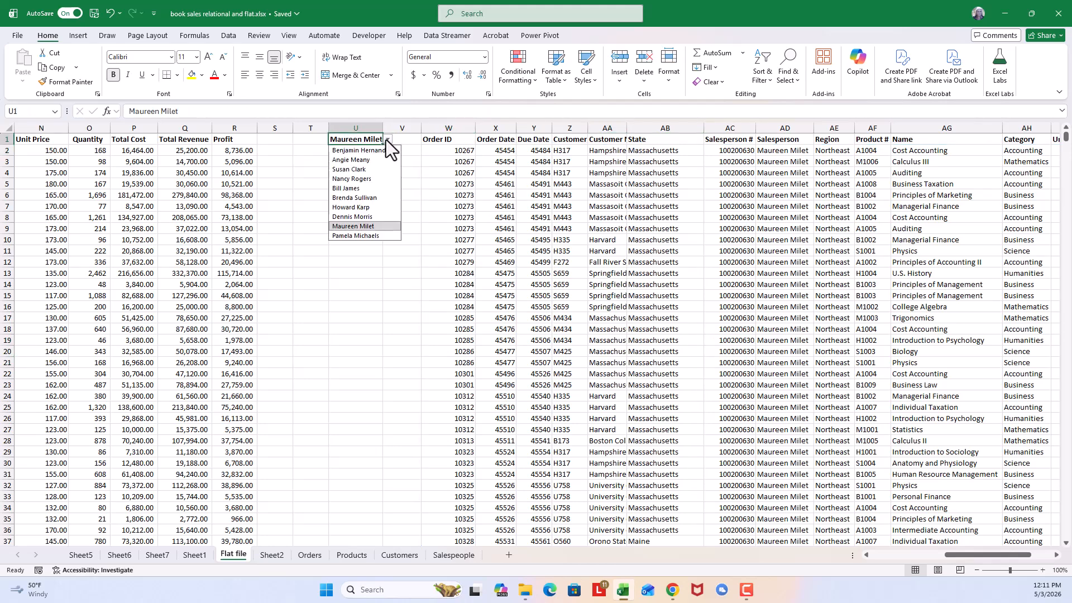
click(357, 179)
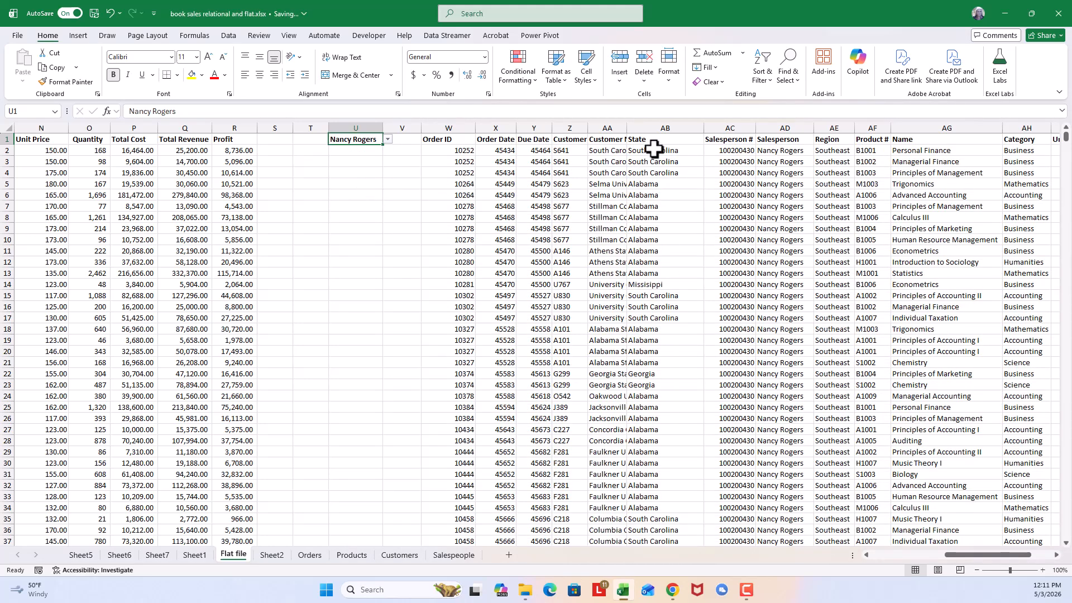
double_click(626, 127)
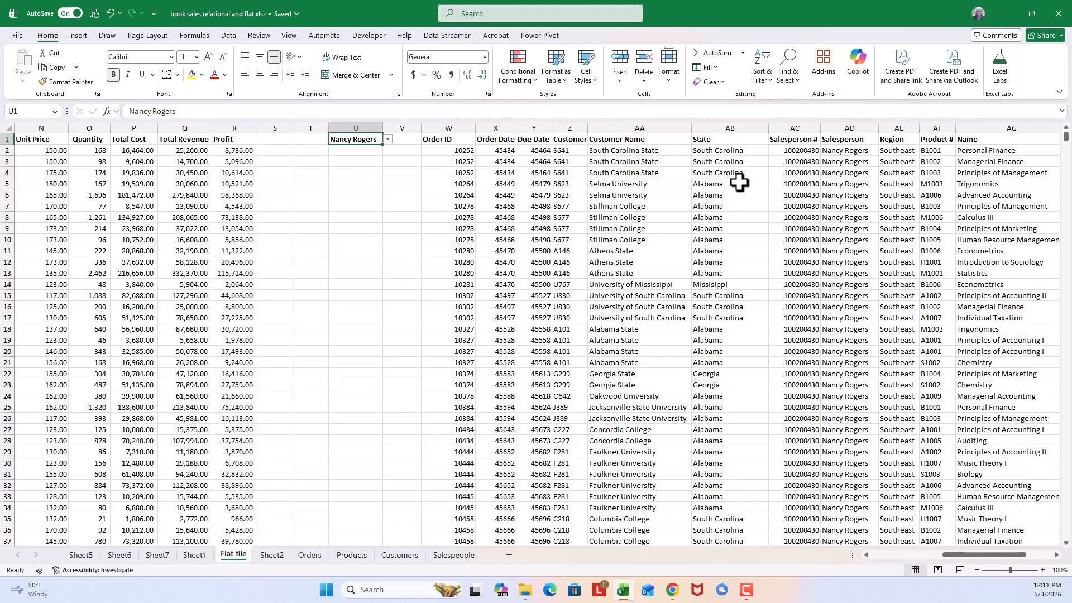